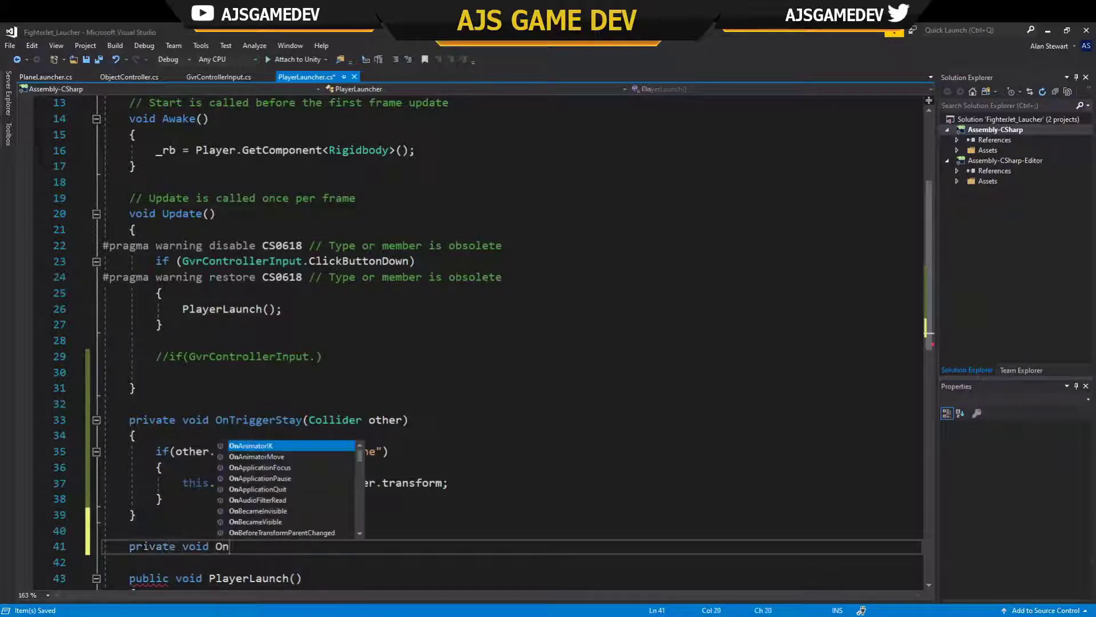
Write OnTriggerExit so a Plane-tagged object sets this.transform.parent to null, and save the script.
text(TriggerEx)
key(Tab)
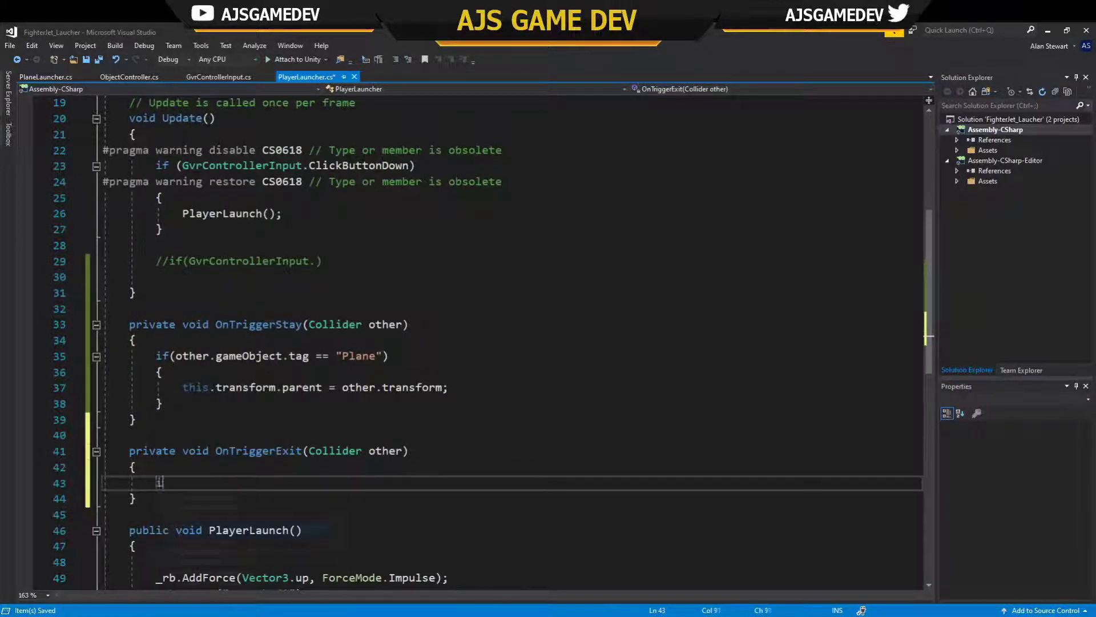
text(f()
key(Return)
text({)
key(Return)
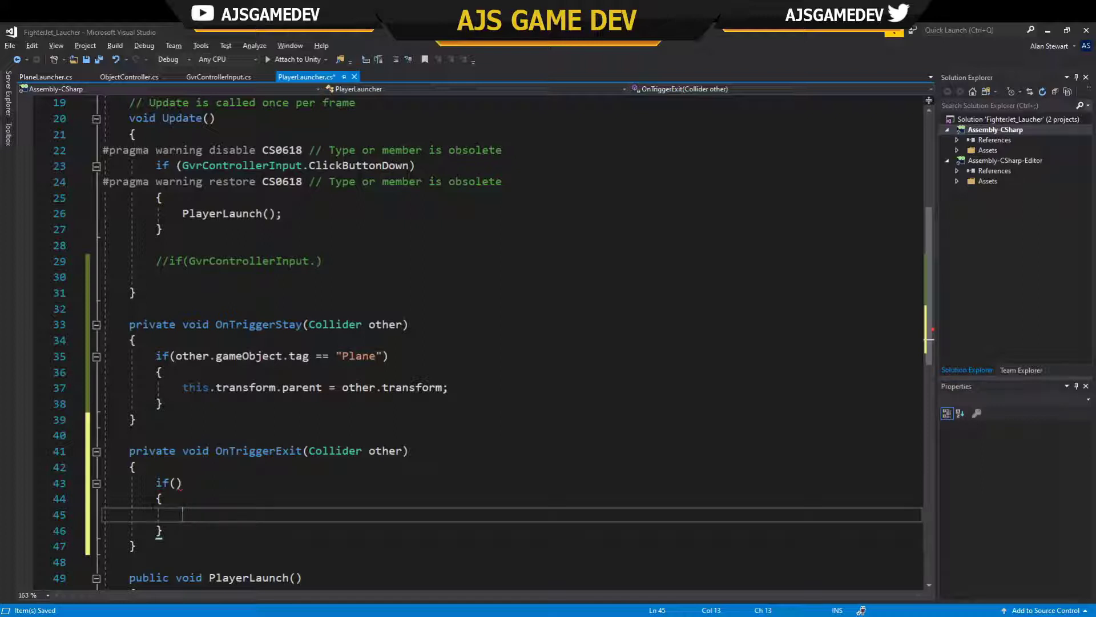
click(176, 483)
text(other.gameObject.tag)
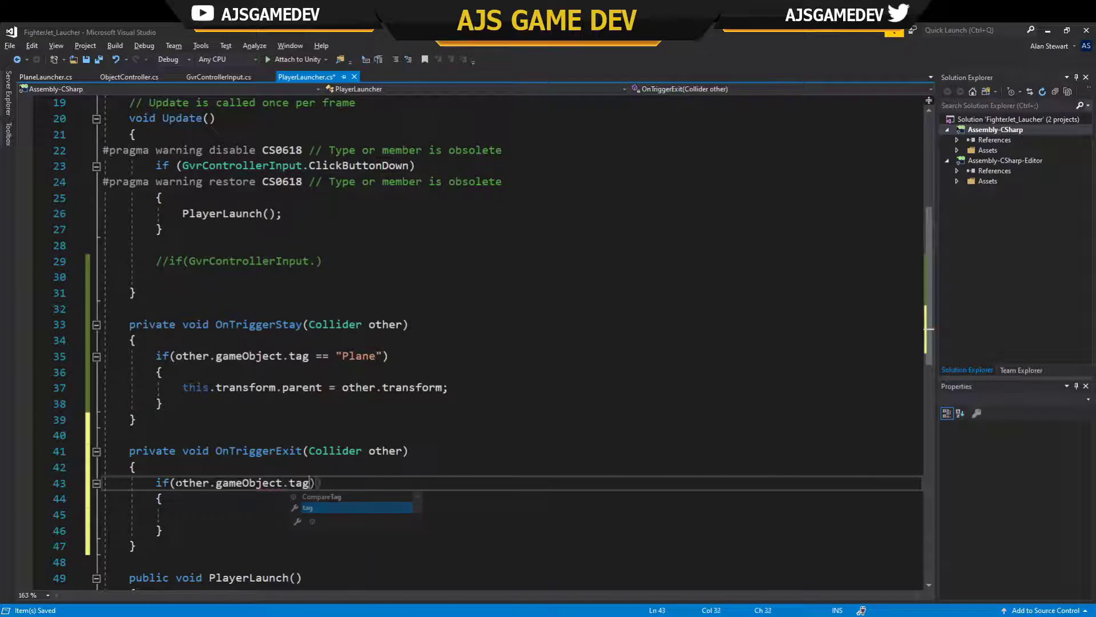
key(Down)
key(Down)
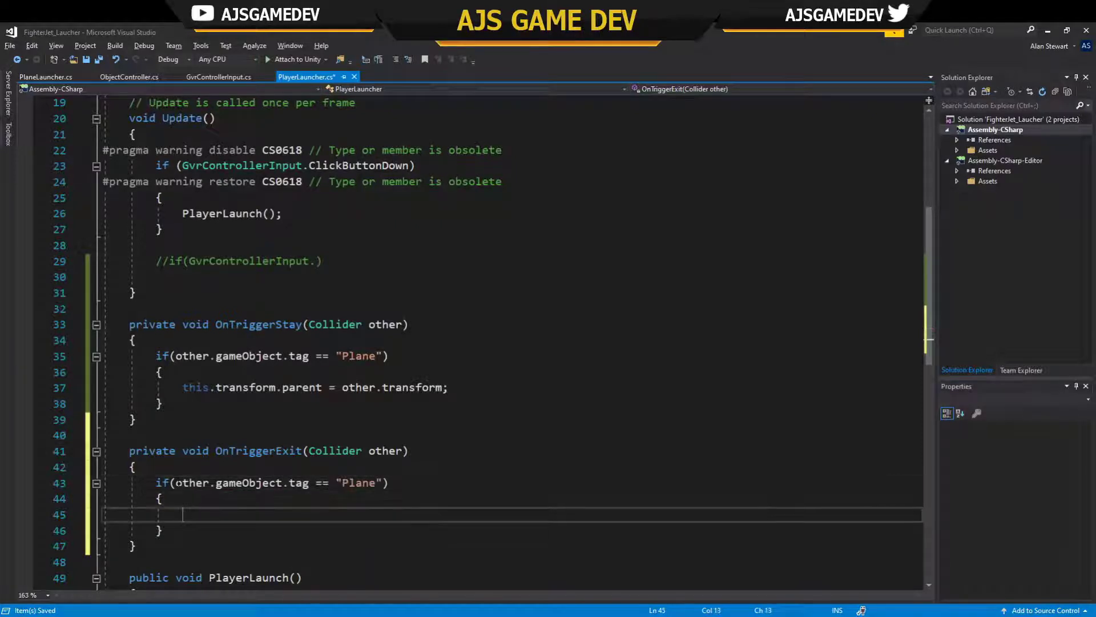
text(this.transform.parent = )
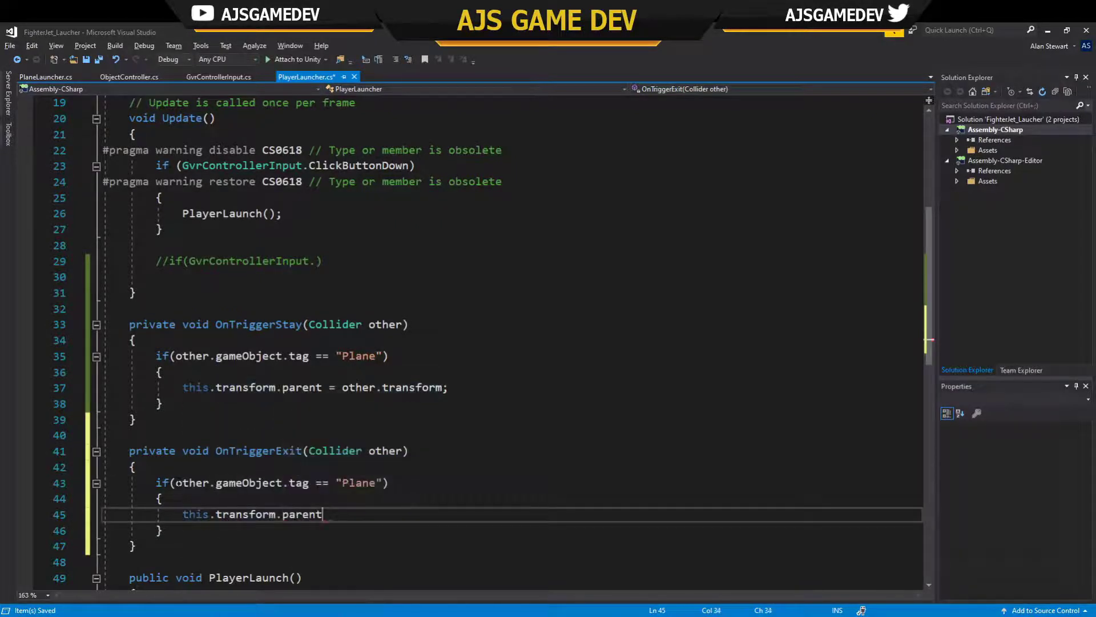
text(null;)
key(ctrl+s)
In Unity, inspect instance_0's tag and components and the FighterJet parent object.
key(alt+Tab)
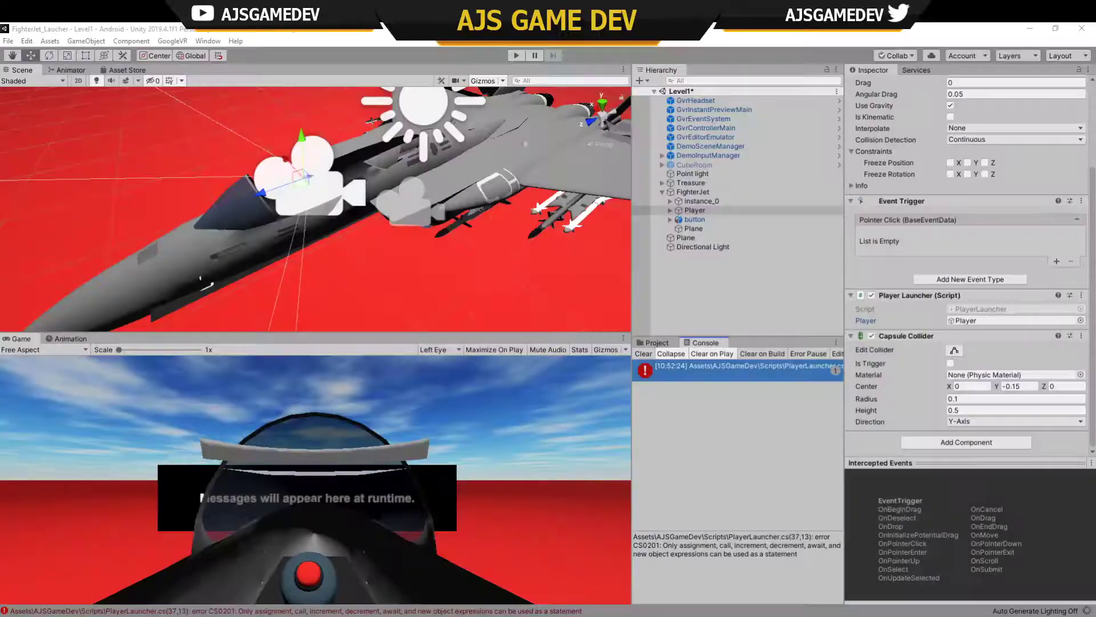
click(695, 202)
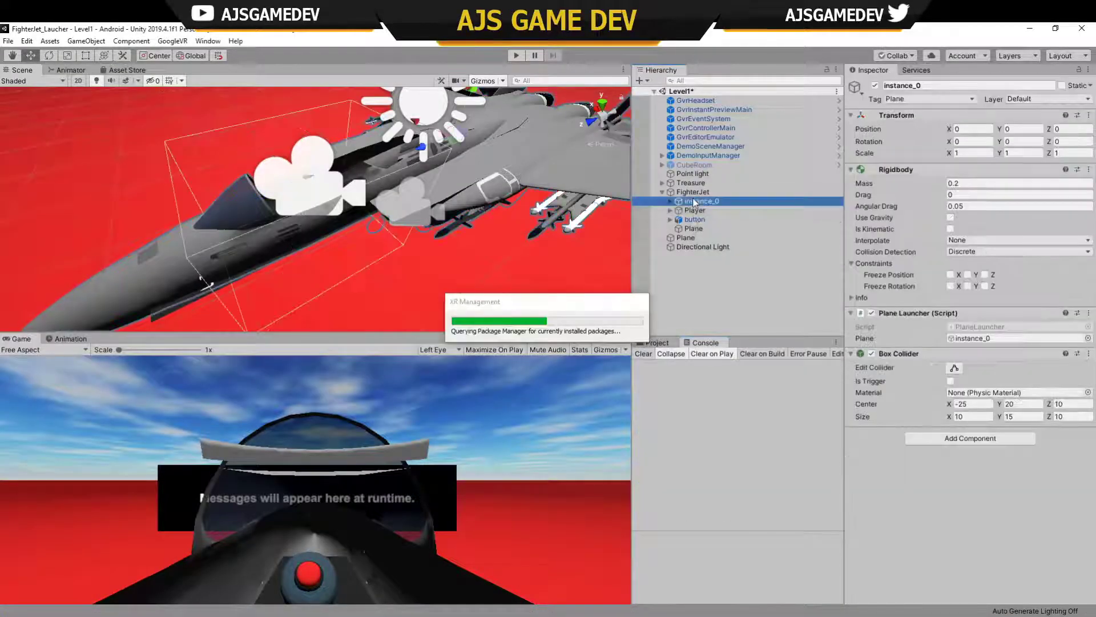
click(929, 99)
click(692, 192)
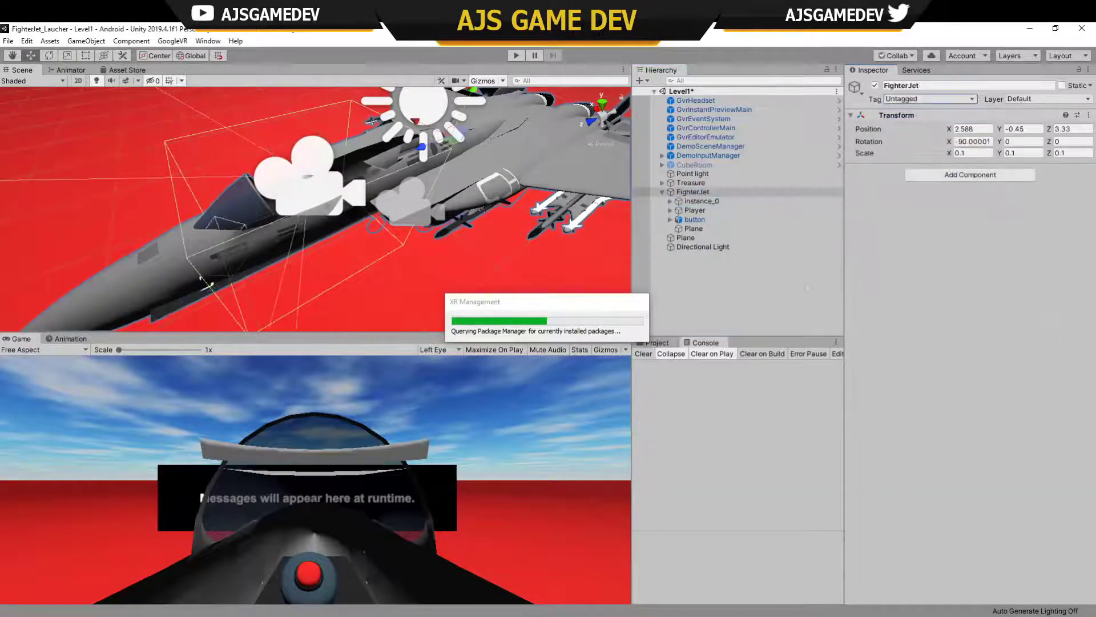
click(698, 201)
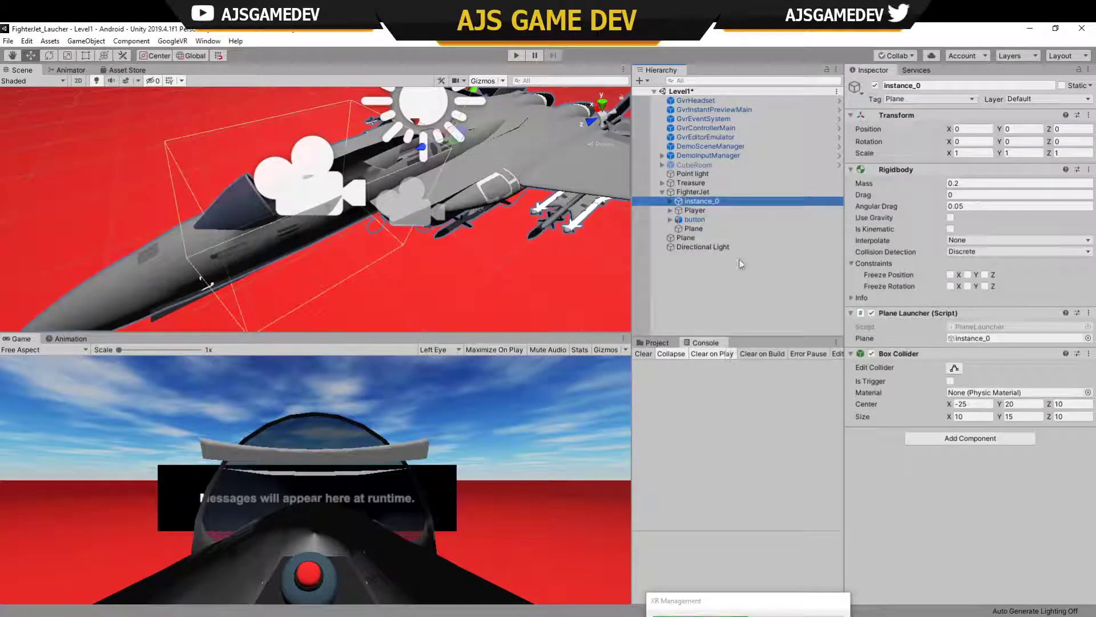
Play-test the launch, framing the flying jet and watching the Player's transform, then stop.
click(516, 56)
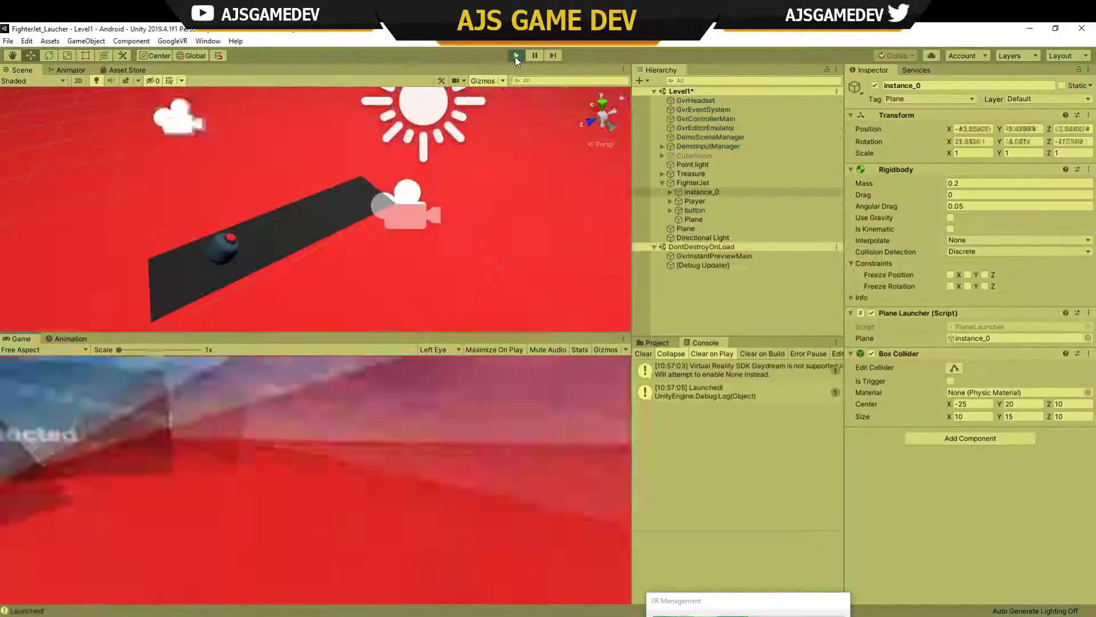
key(f)
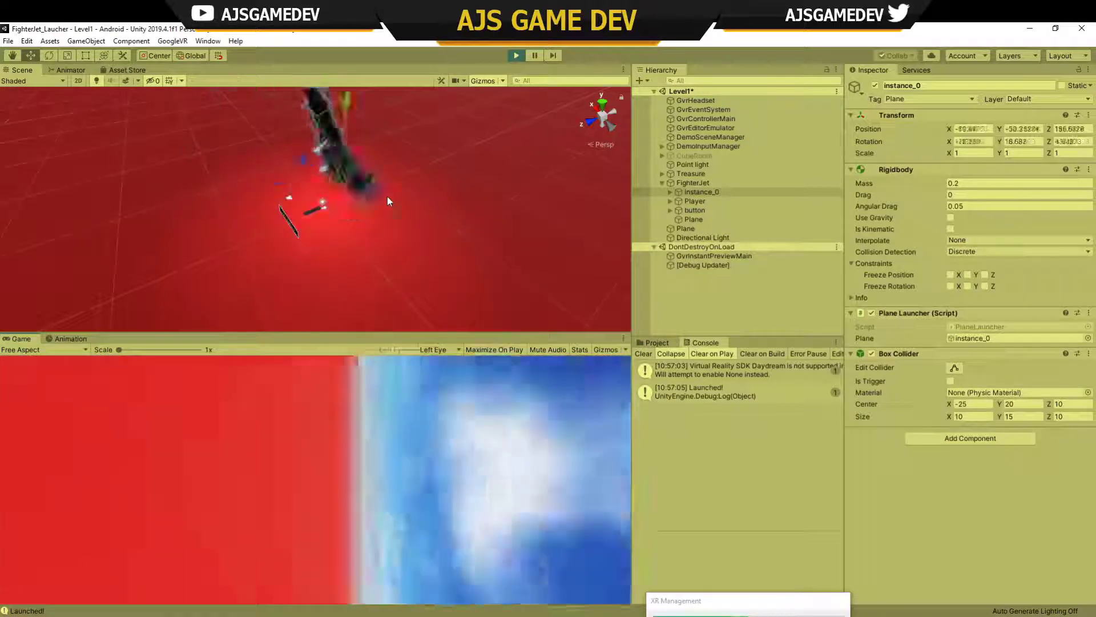
click(308, 197)
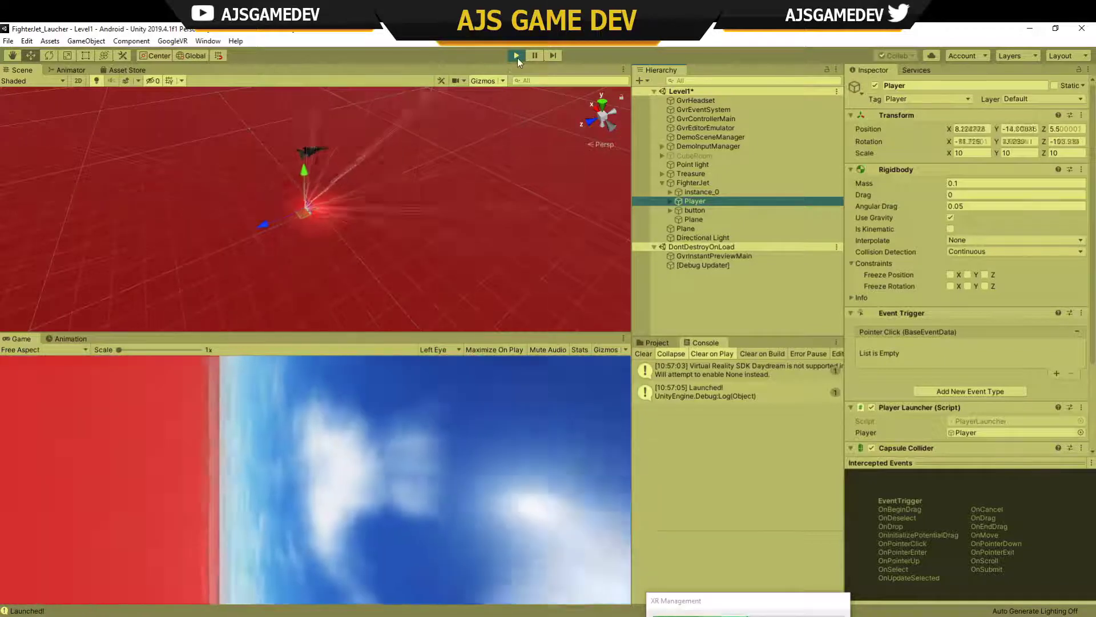
click(516, 56)
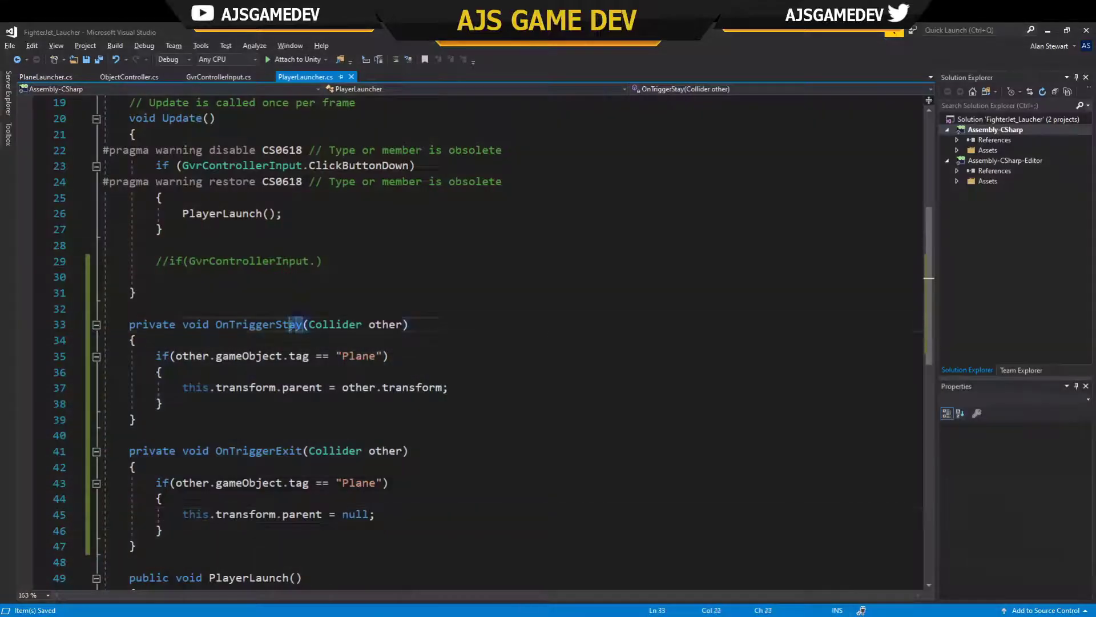
Rename OnTriggerStay to OnTriggerEnter and start a new launch play test.
text(Enter)
click(1047, 31)
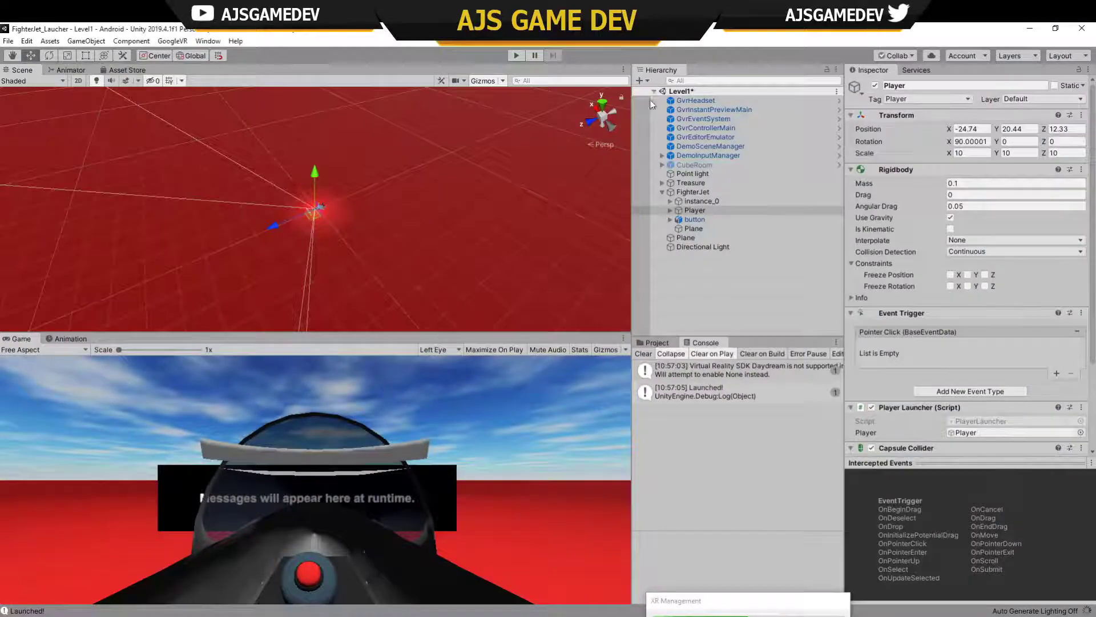
key(ctrl+p)
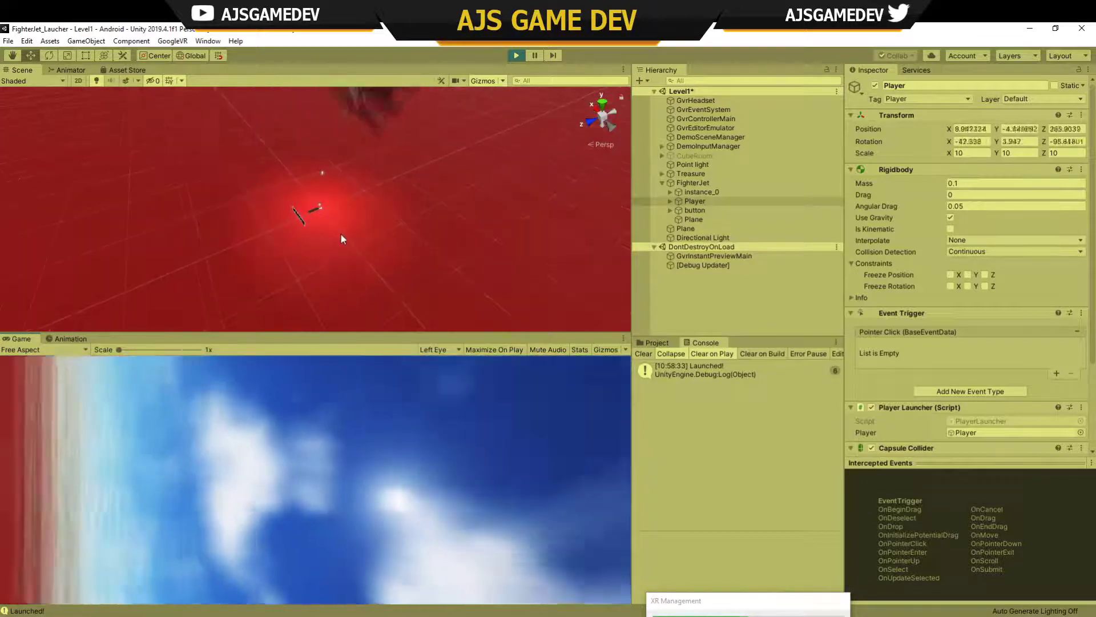
Inspect the Player, Treasure and instance_0 during the run, then stop play mode.
key(w)
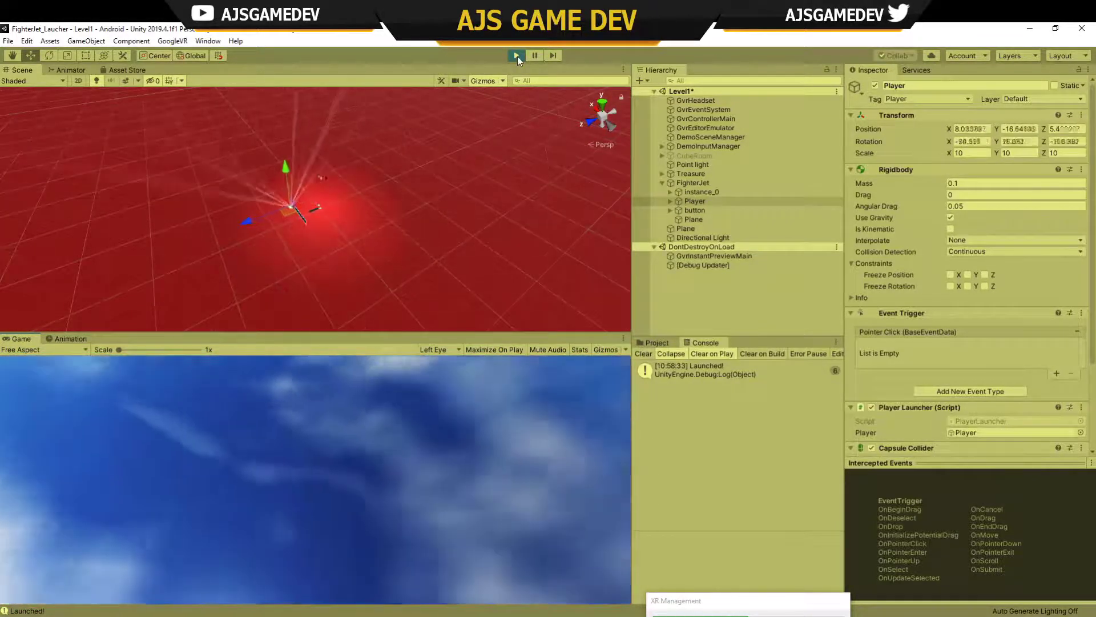
click(691, 174)
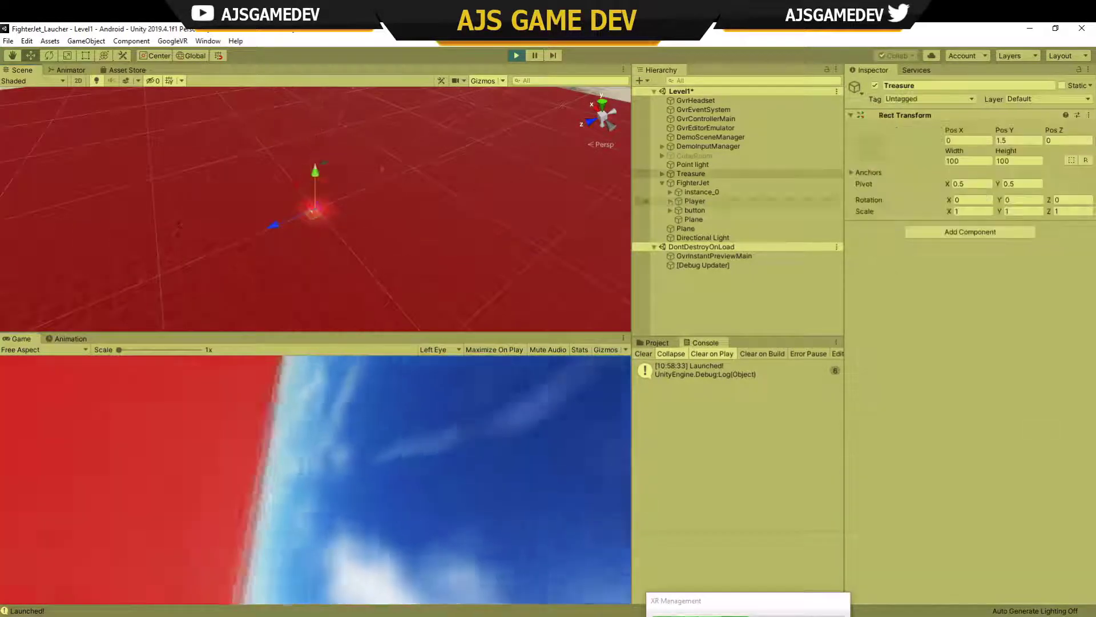
click(701, 192)
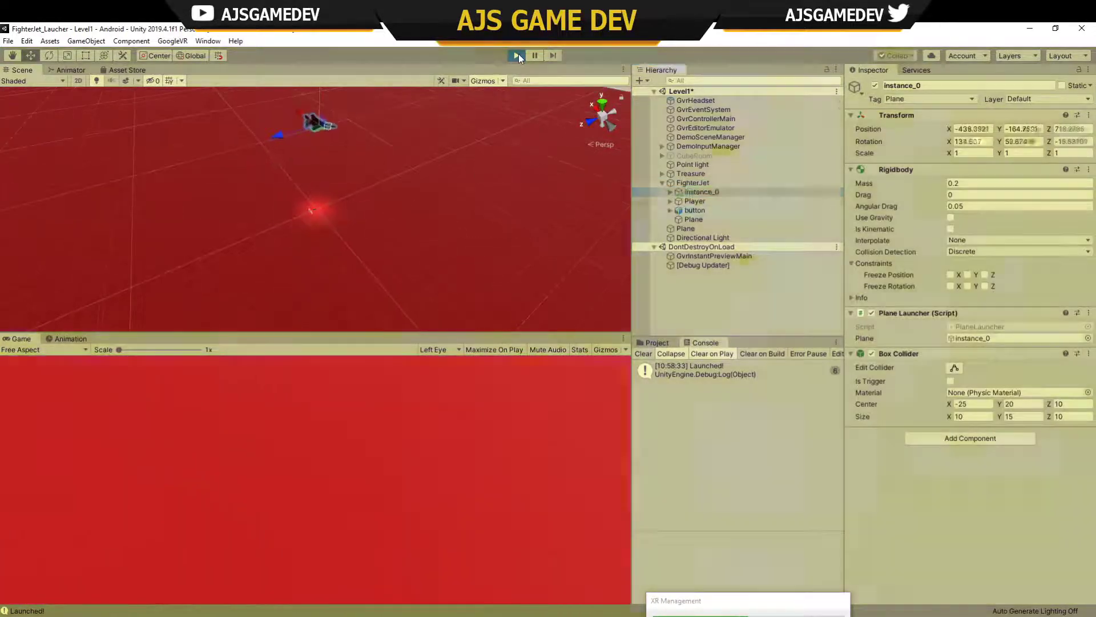
click(518, 56)
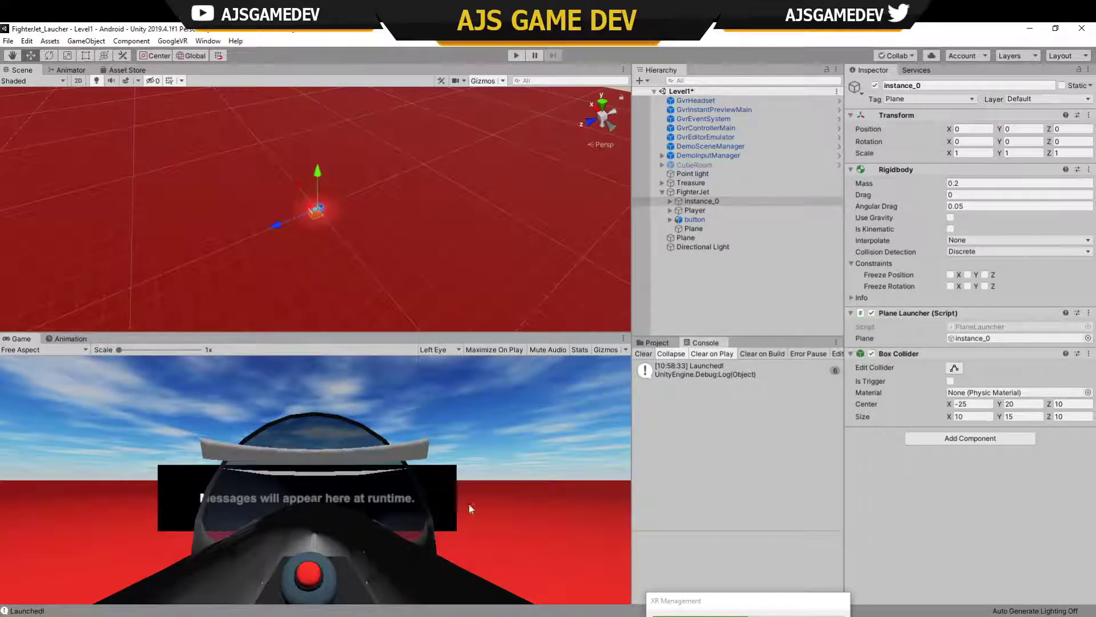
key(alt+Tab)
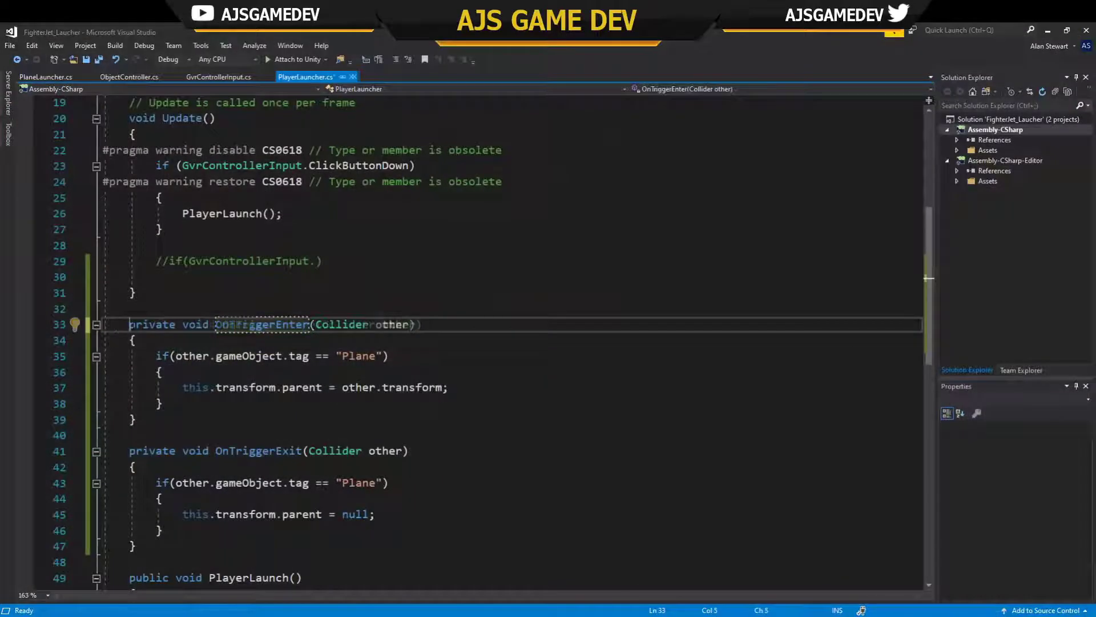
Wrap the trigger-handler methods in /* */ and start a play test in Unity.
text(/*)
key(Down)
key(Down)
key(Down)
text(*/)
key(alt+Tab)
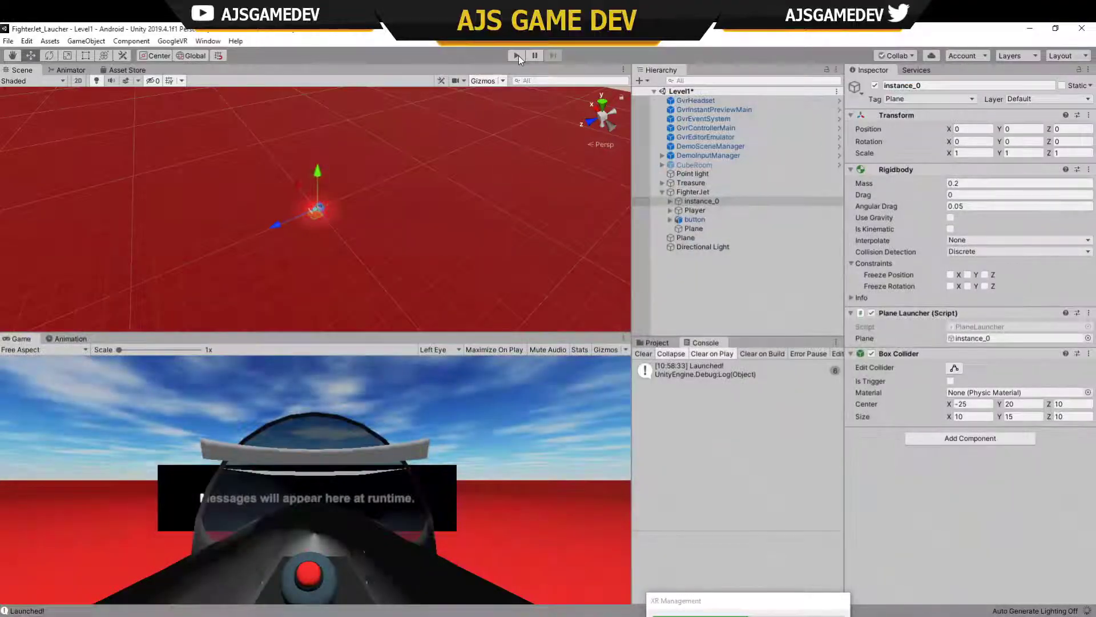
click(517, 56)
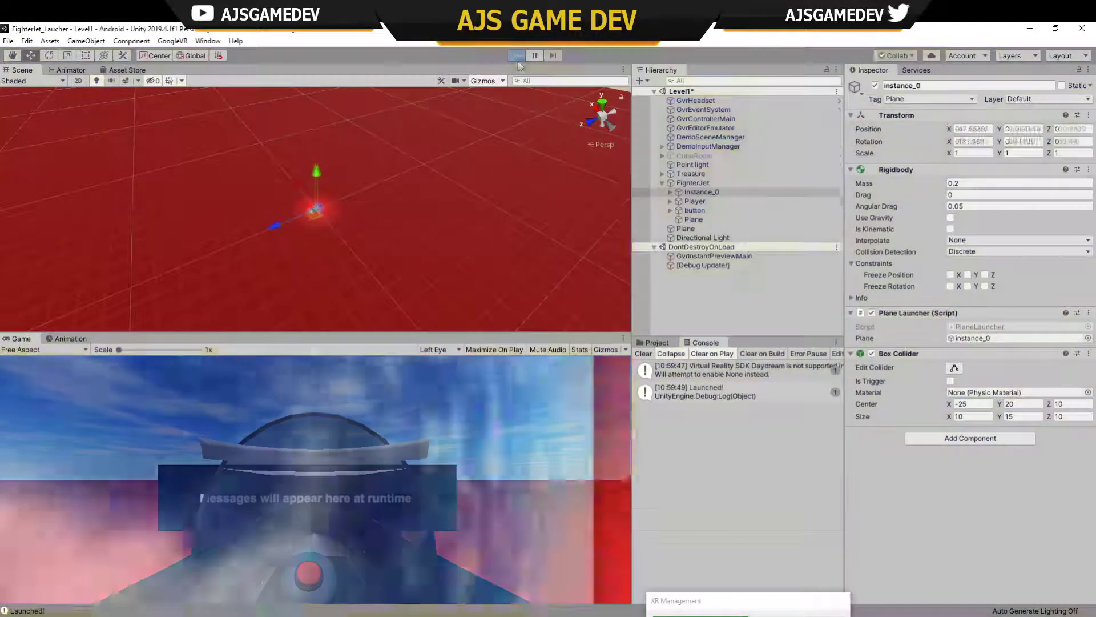
Undo the comment markers so OnTriggerEnter and OnTriggerExit are active again.
key(alt+Tab)
key(ctrl+z)
key(ctrl+z)
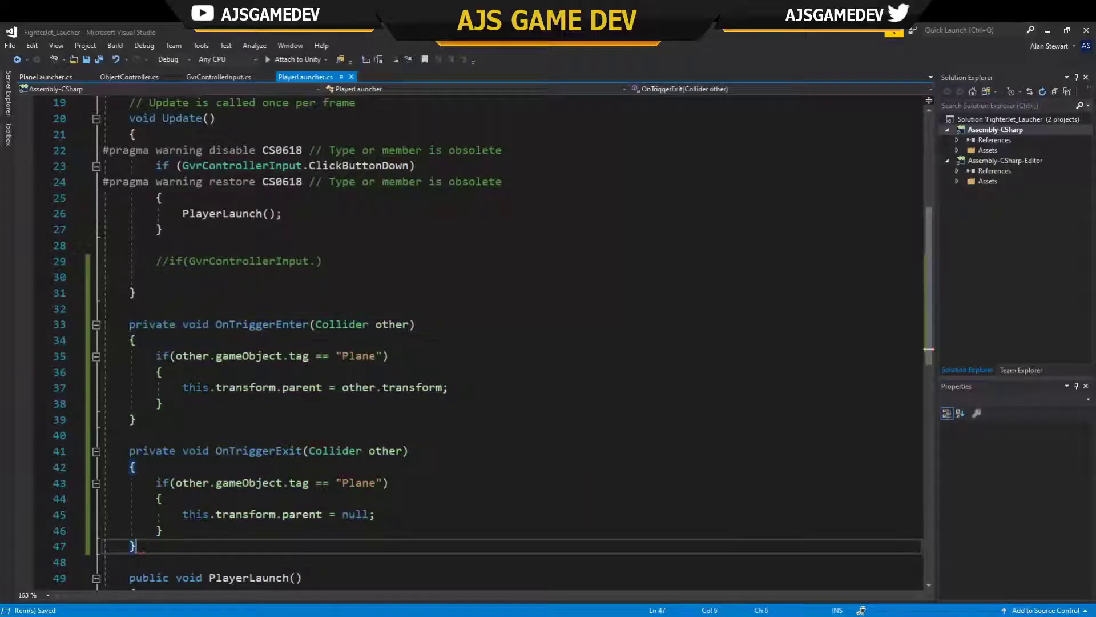
key(alt+Tab)
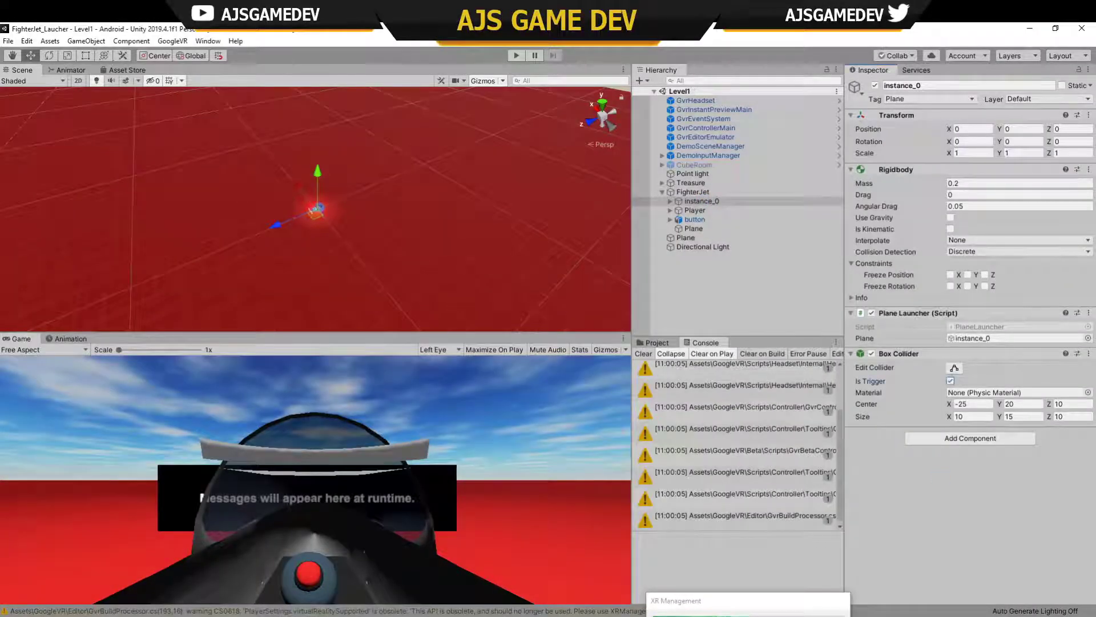
Play-test the scene, relaunching the jet twice and selecting instance_0, then stop.
click(515, 55)
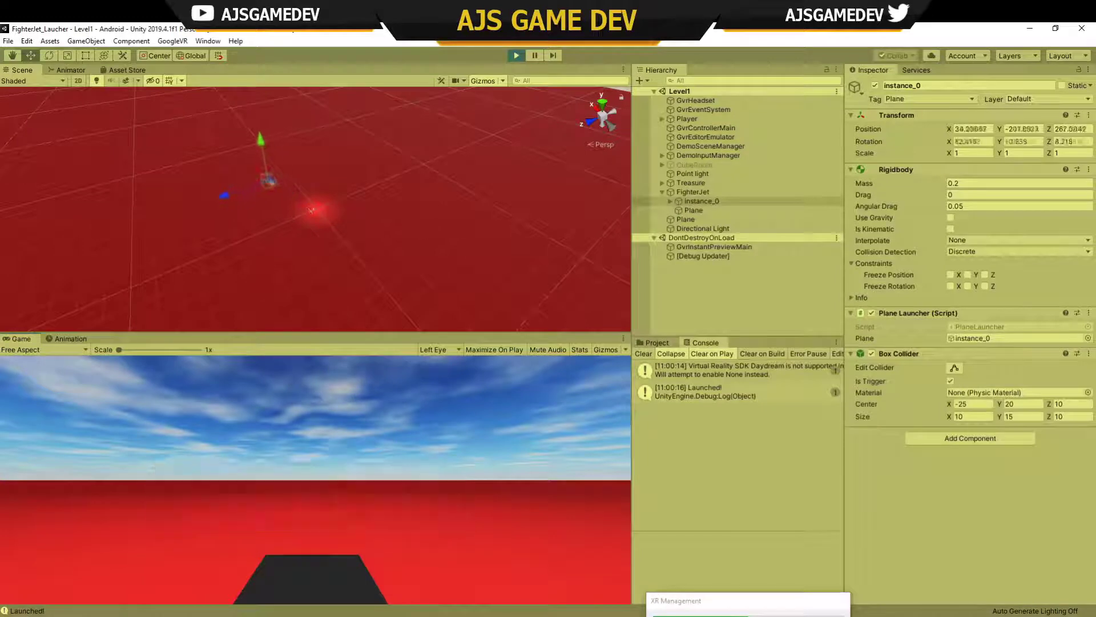
click(314, 479)
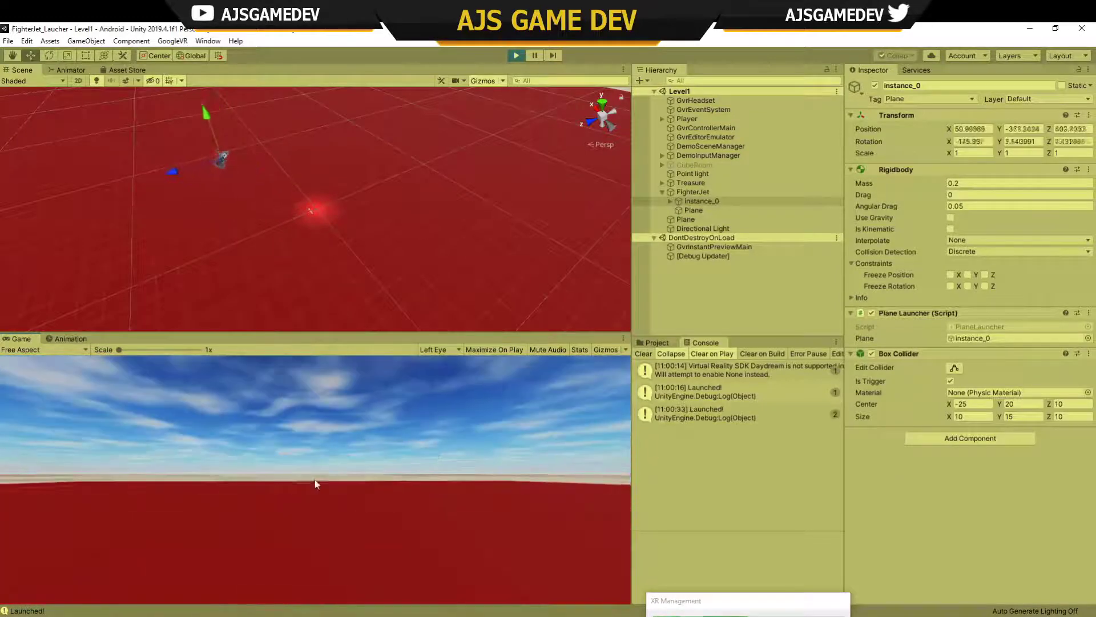
click(310, 436)
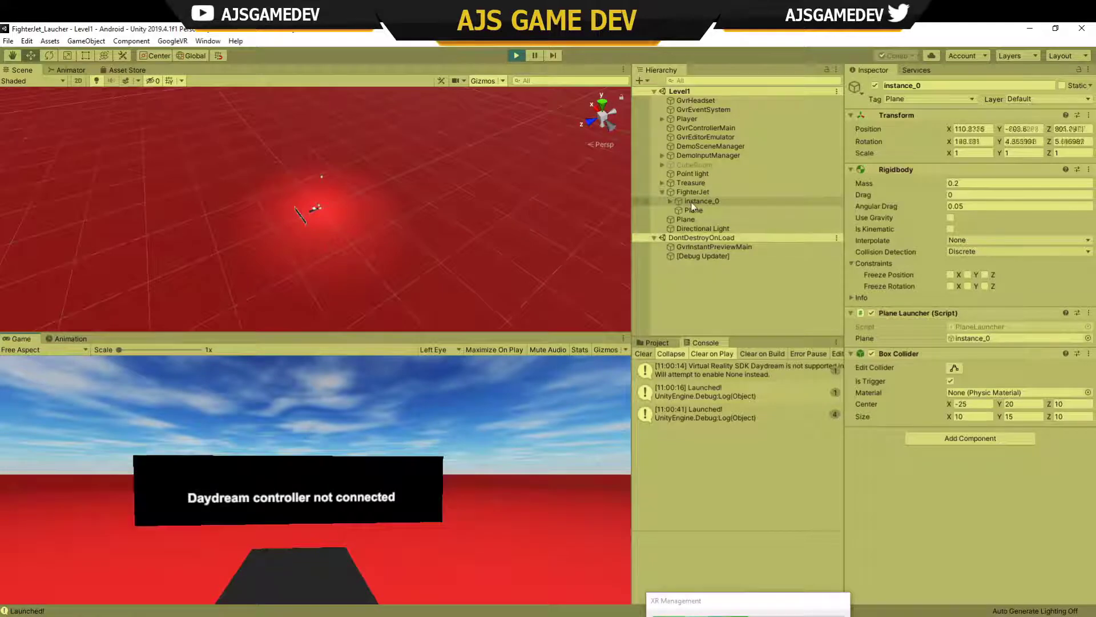
click(692, 203)
key(ctrl+p)
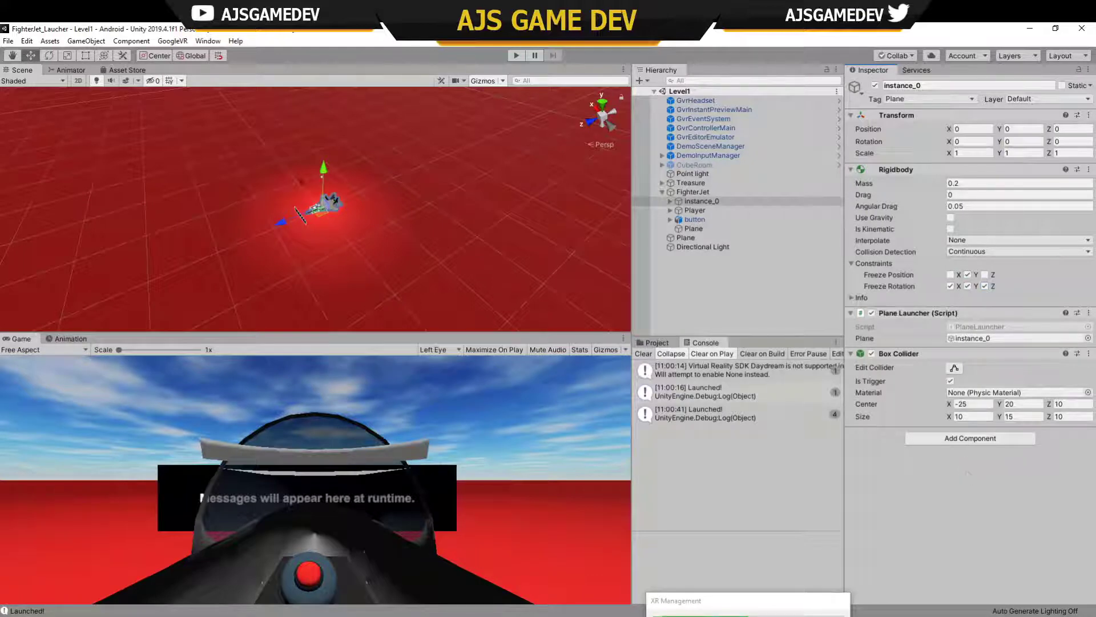
Run a quick play test, then zoom the Scene view into a side view of the jet.
key(ctrl+p)
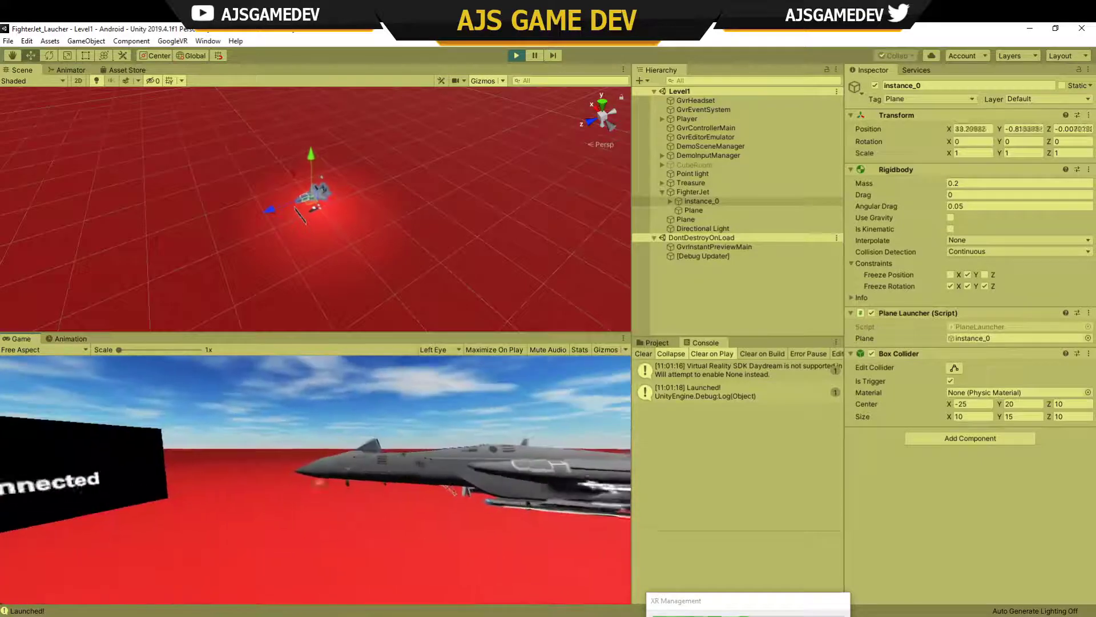
key(ctrl+p)
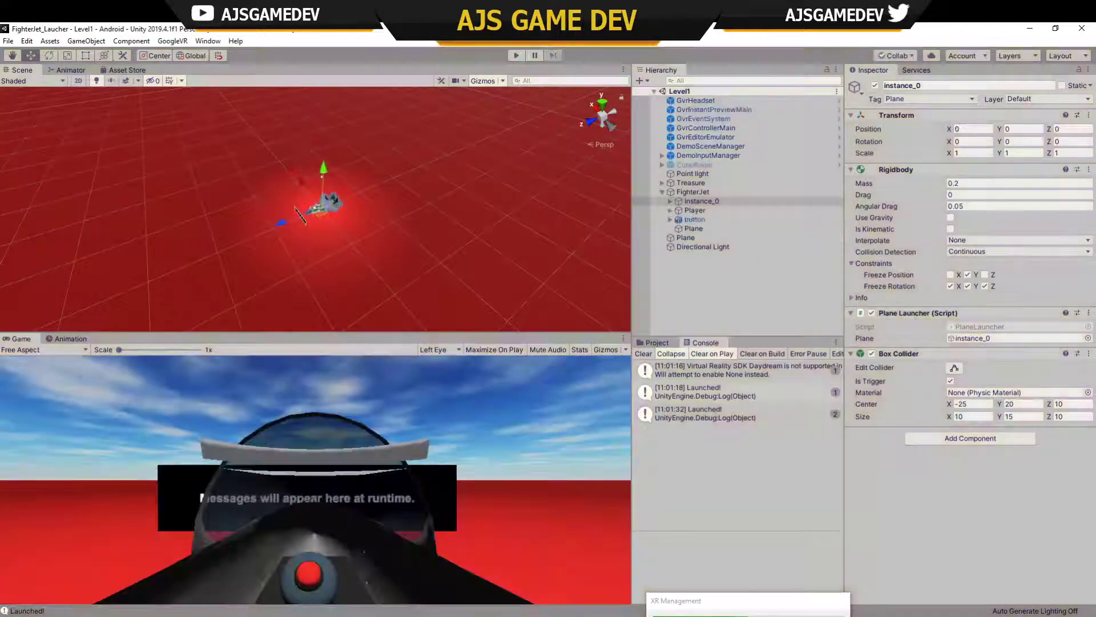
click(616, 115)
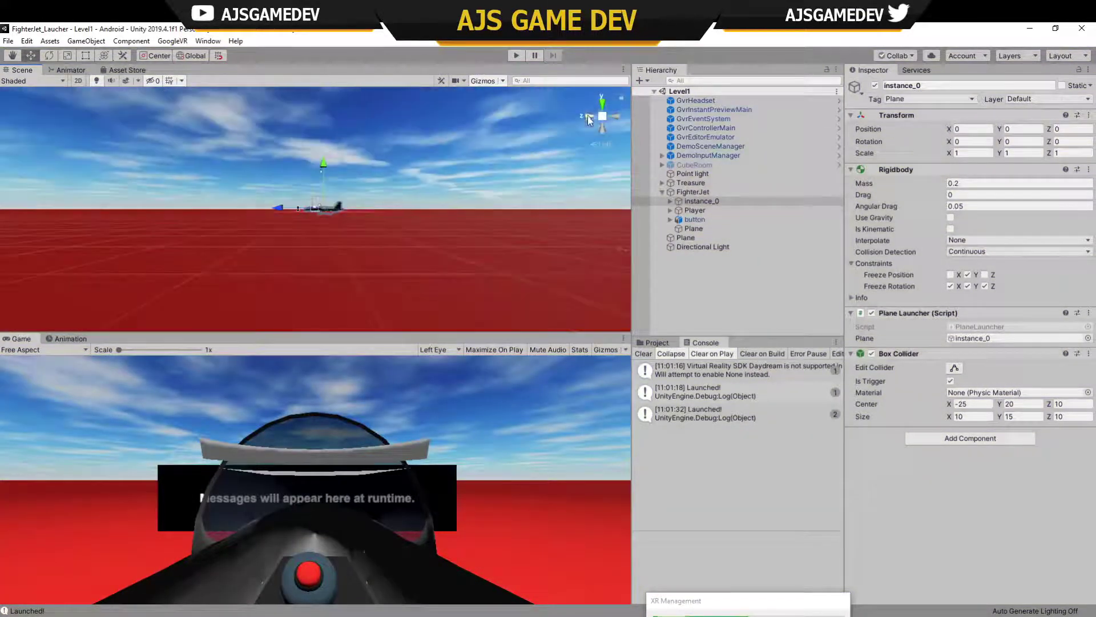
scroll(346, 224, up, 5)
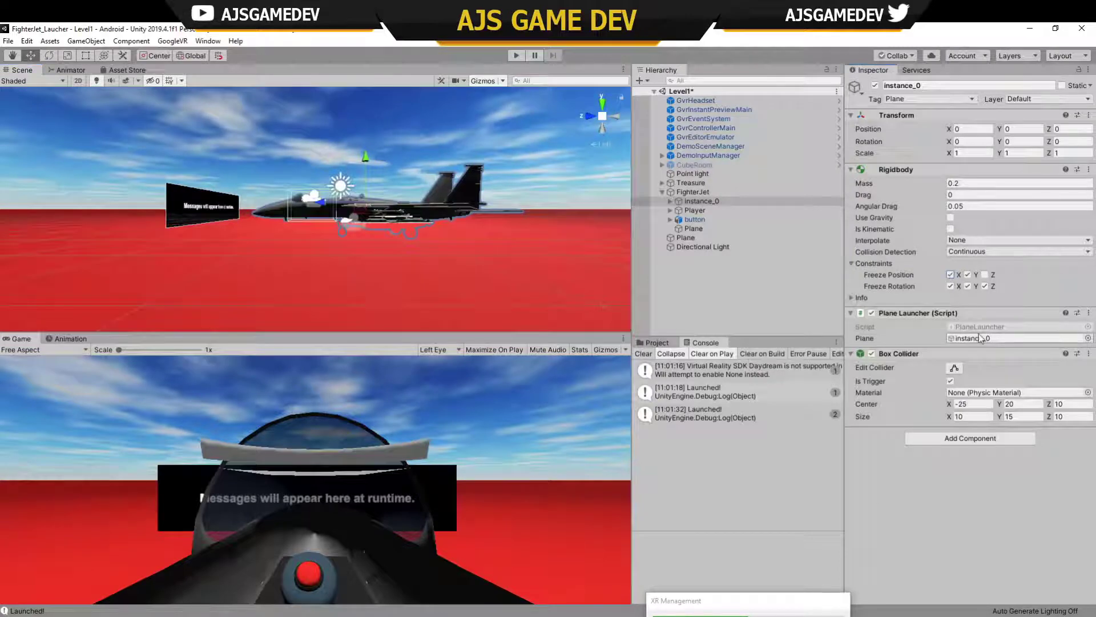
Play-test again, launching the jet from the cockpit, then stop and start another run.
click(514, 57)
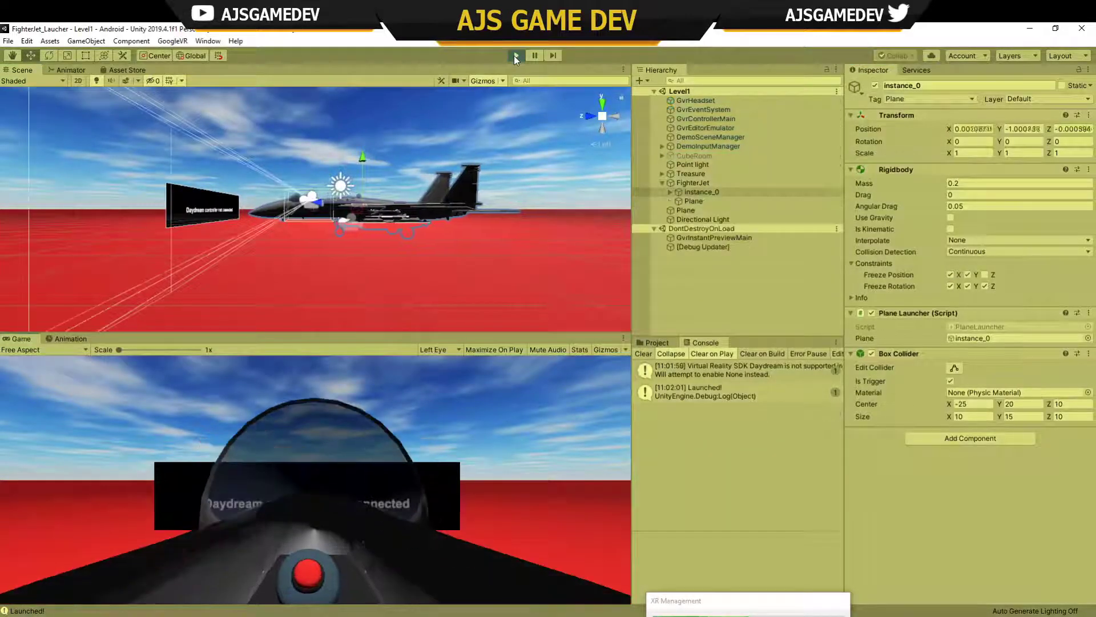
click(160, 493)
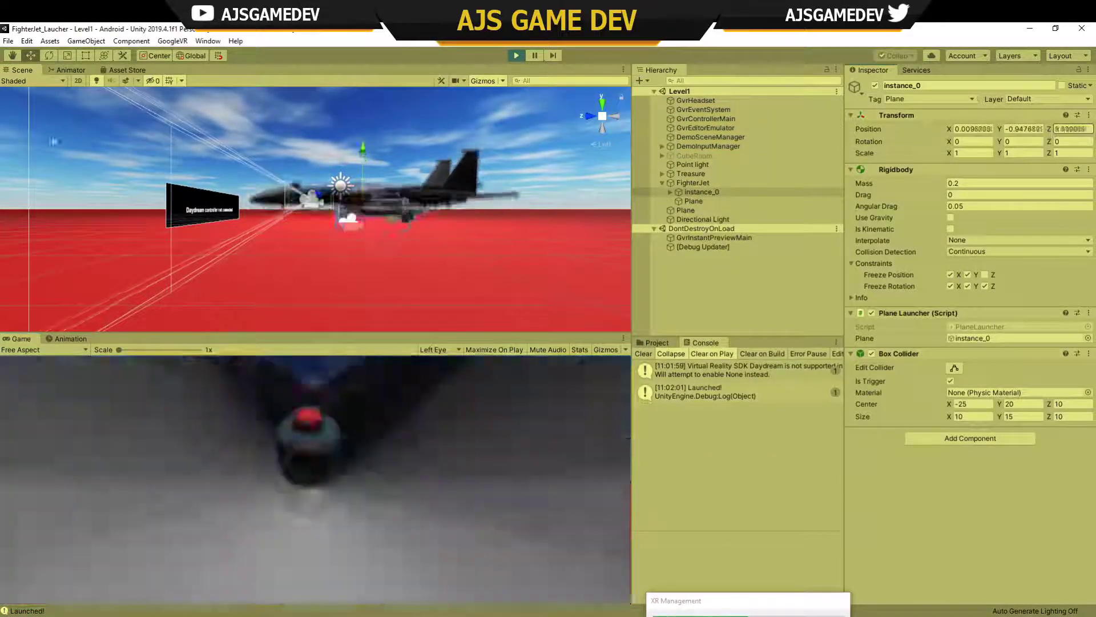
key(ctrl+p)
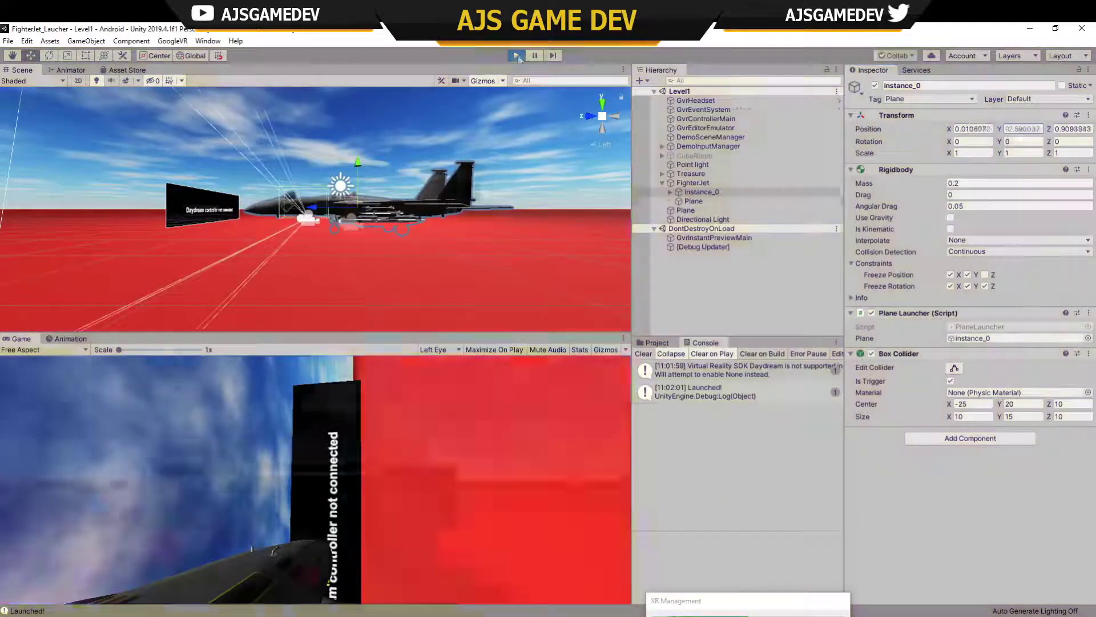
click(515, 55)
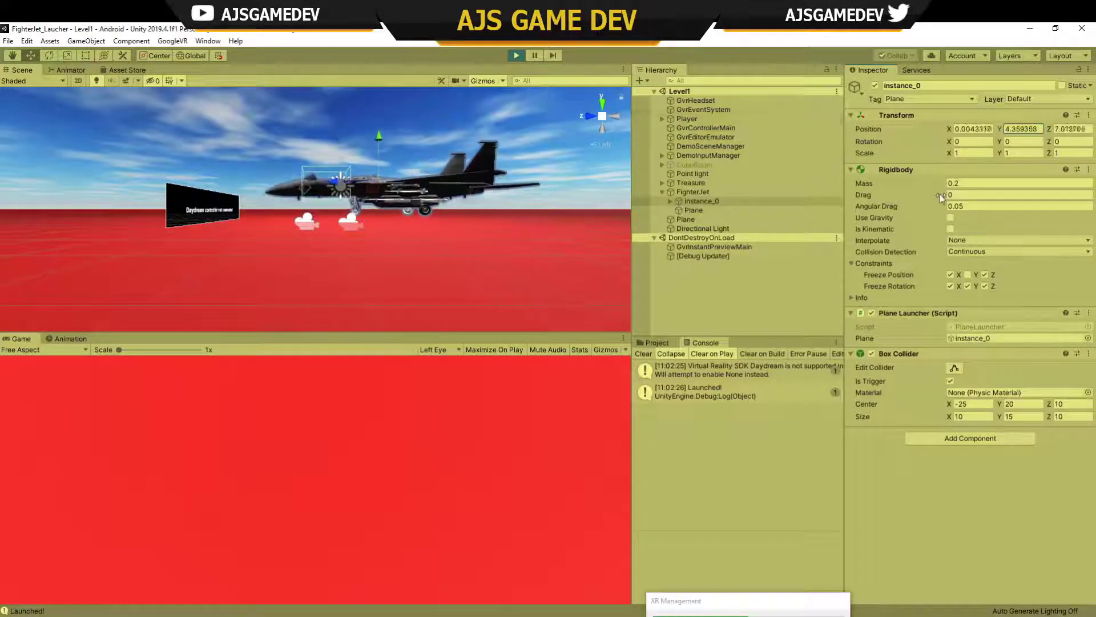
Frame the fighter jet, select the Player, and run and stop a play test with it.
key(ctrl+p)
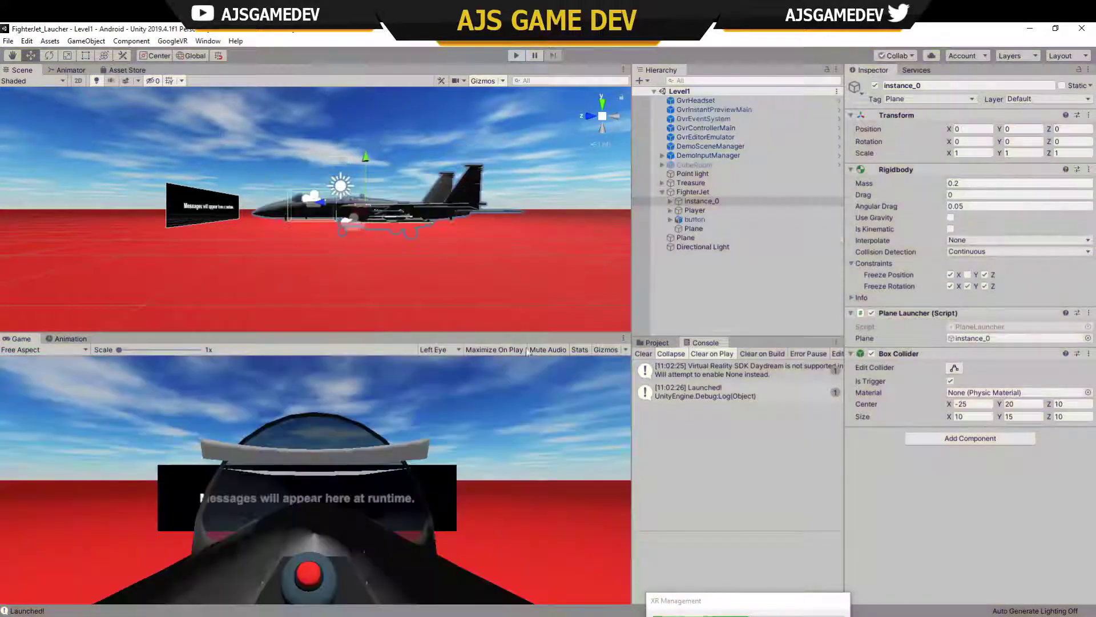
key(f)
click(694, 210)
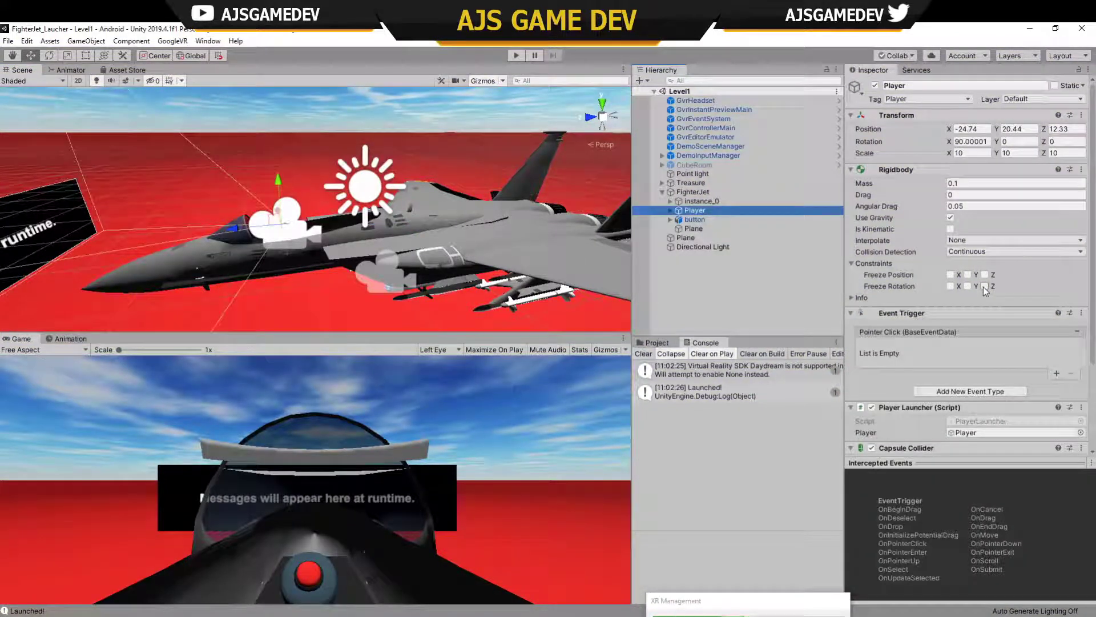
click(516, 55)
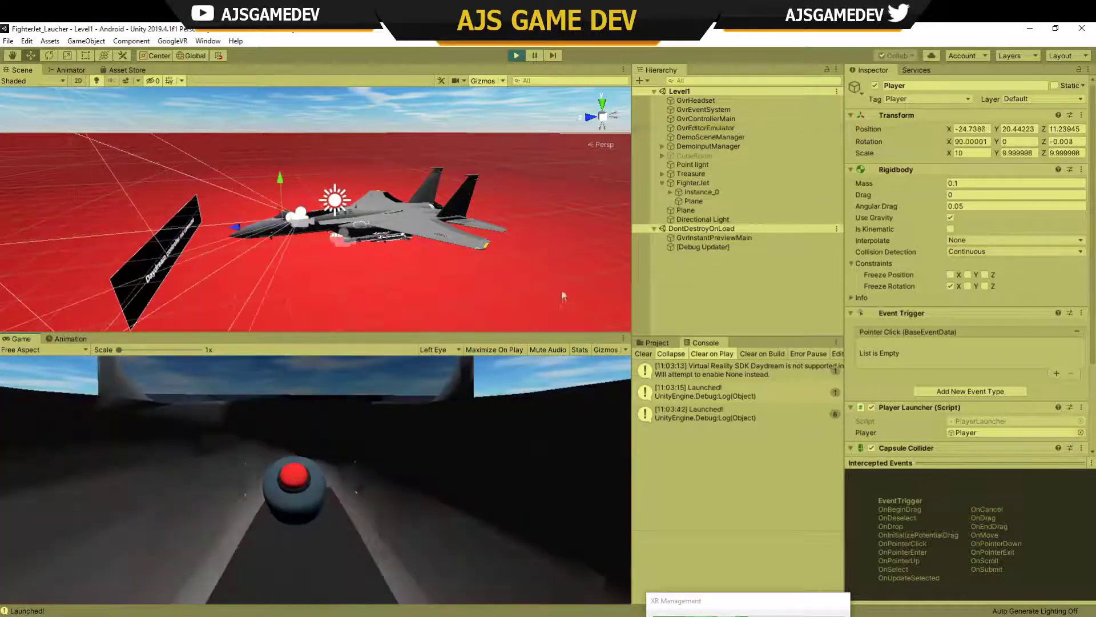
click(516, 56)
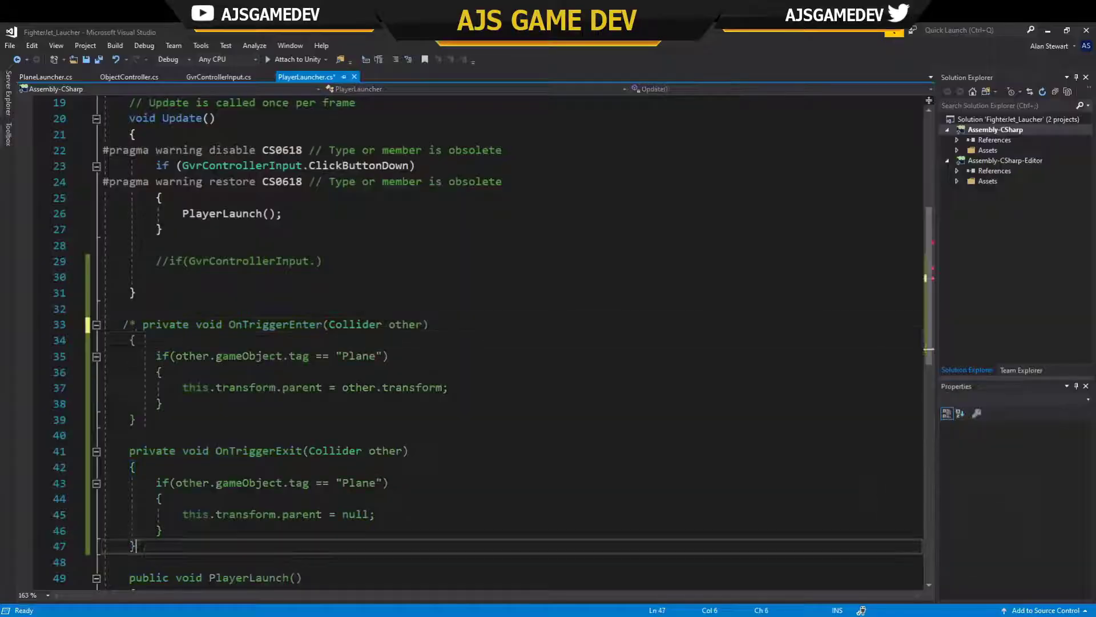
Change PlaneLauncher's AddForce direction from Vector3.forward to Vector3.up.
click(1049, 31)
click(704, 201)
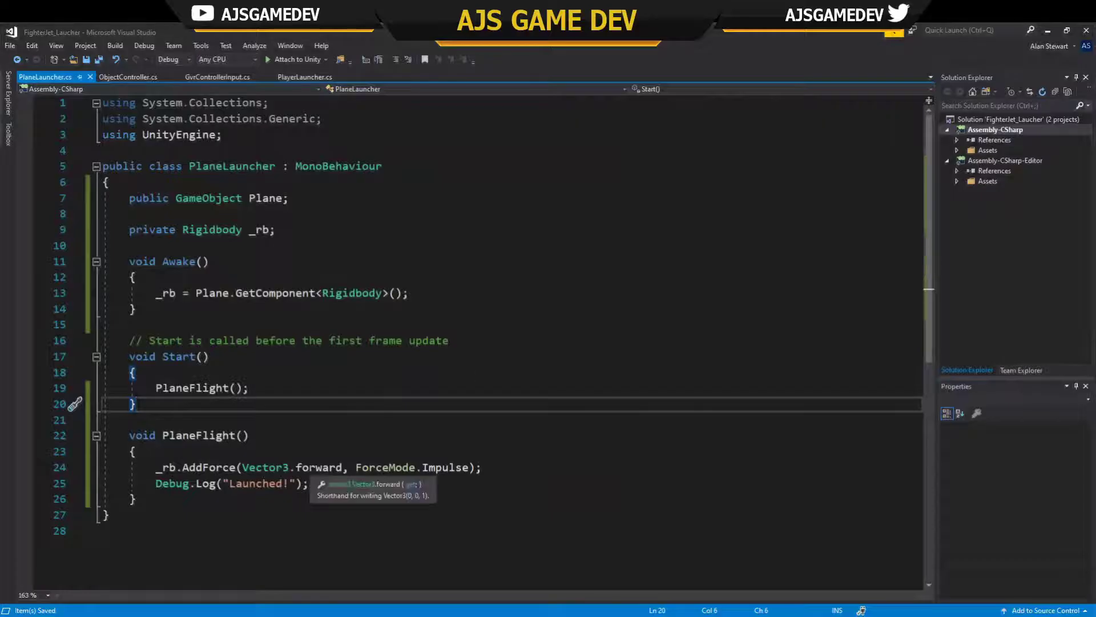
double_click(319, 467)
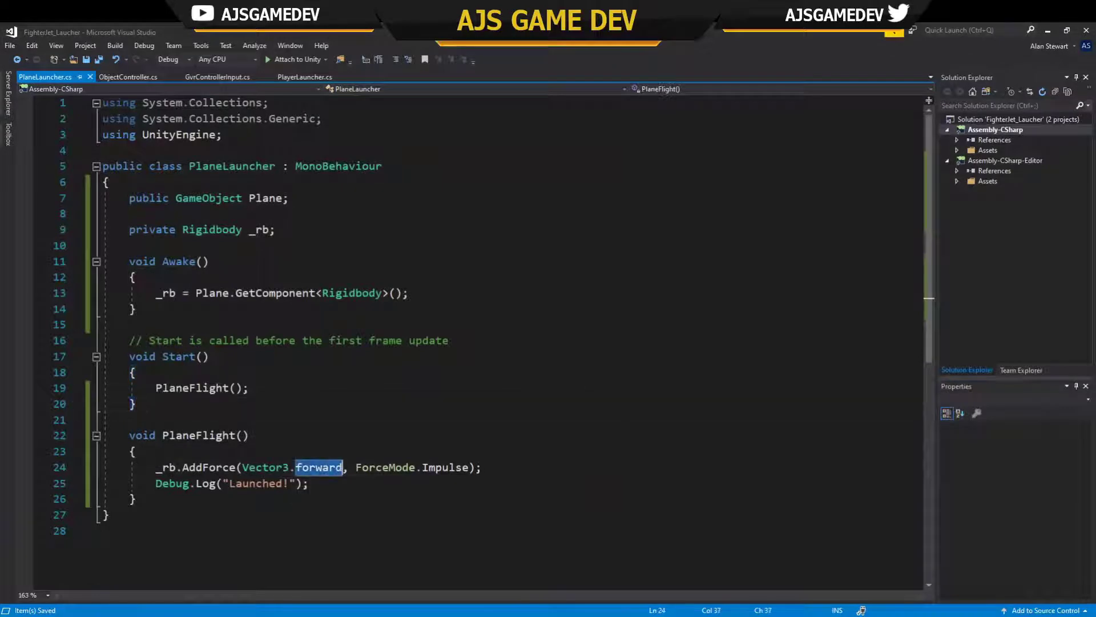
text(up)
key(Escape)
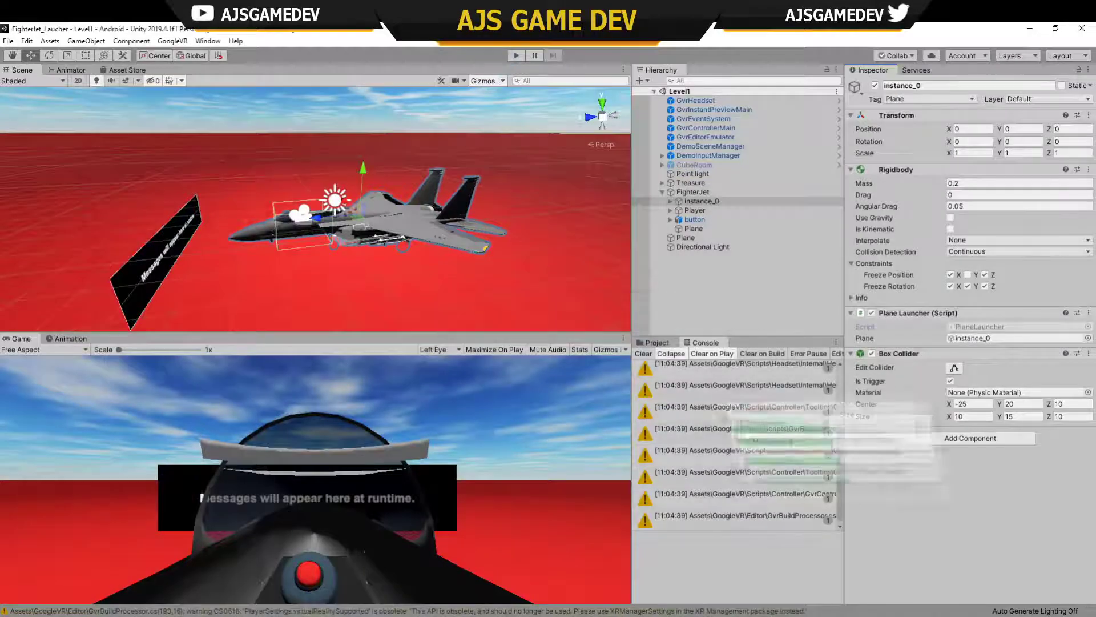
Test the upward launch, then switch the AddForce direction back to forward and save.
click(517, 55)
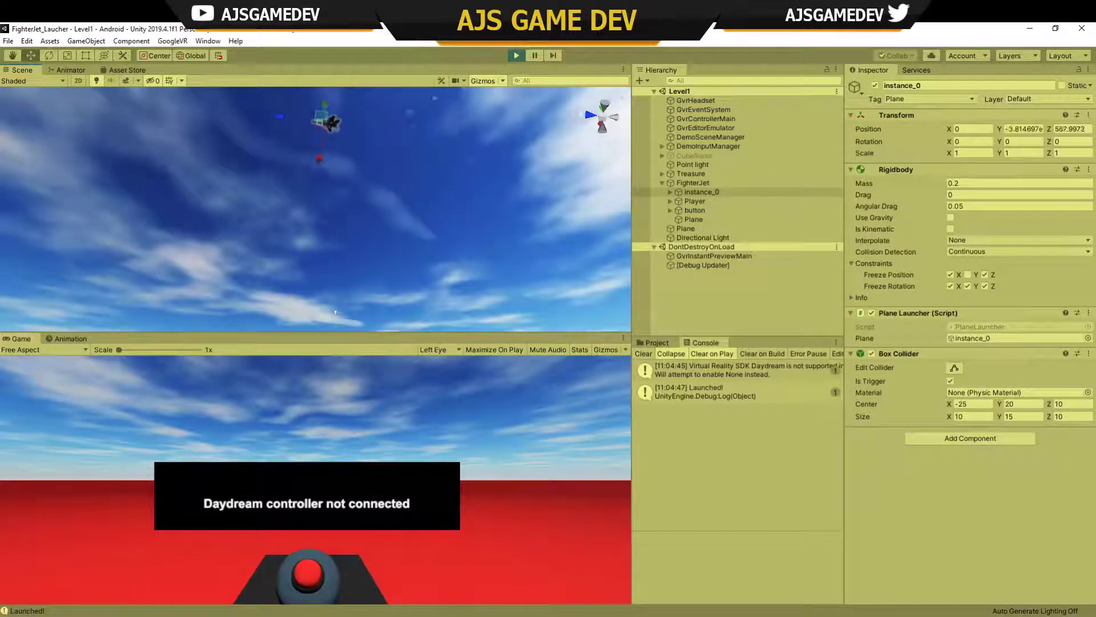
click(516, 55)
click(365, 577)
text(forward, ForceMode.Impulse);)
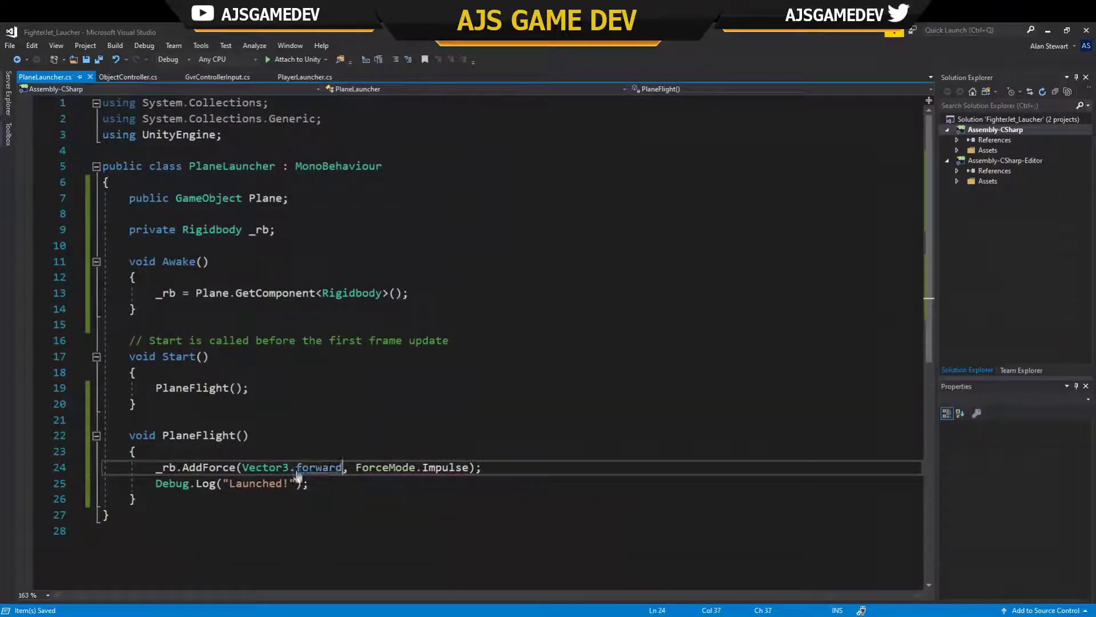
key(ctrl+s)
Run the launch play test in Unity, stop it, and restart it.
key(alt+Tab)
click(515, 55)
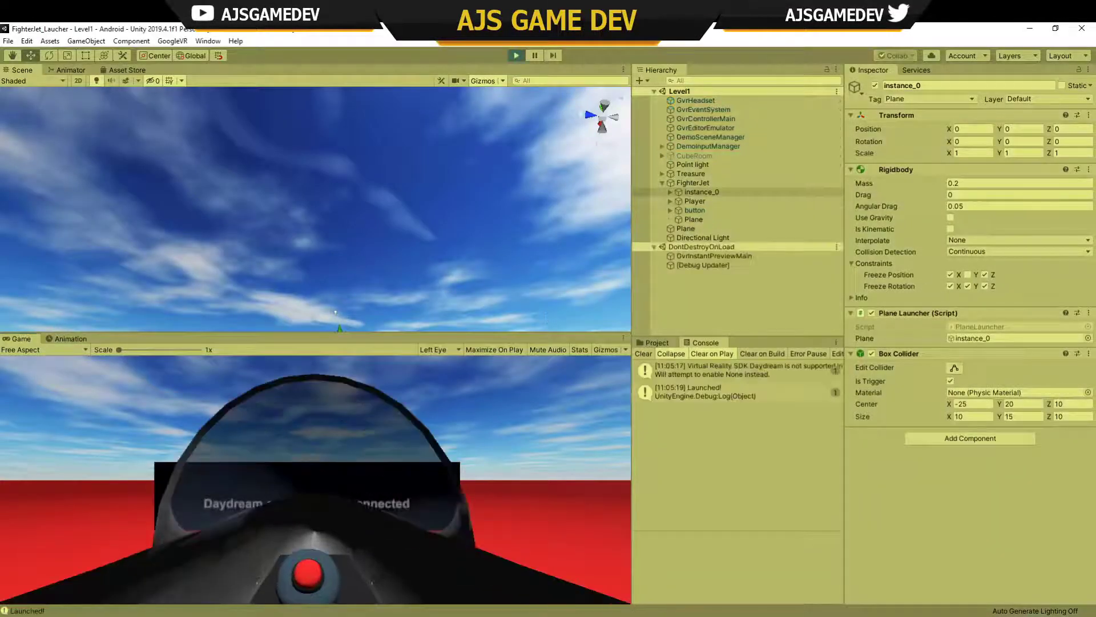
key(ctrl+p)
key(ctrl+p)
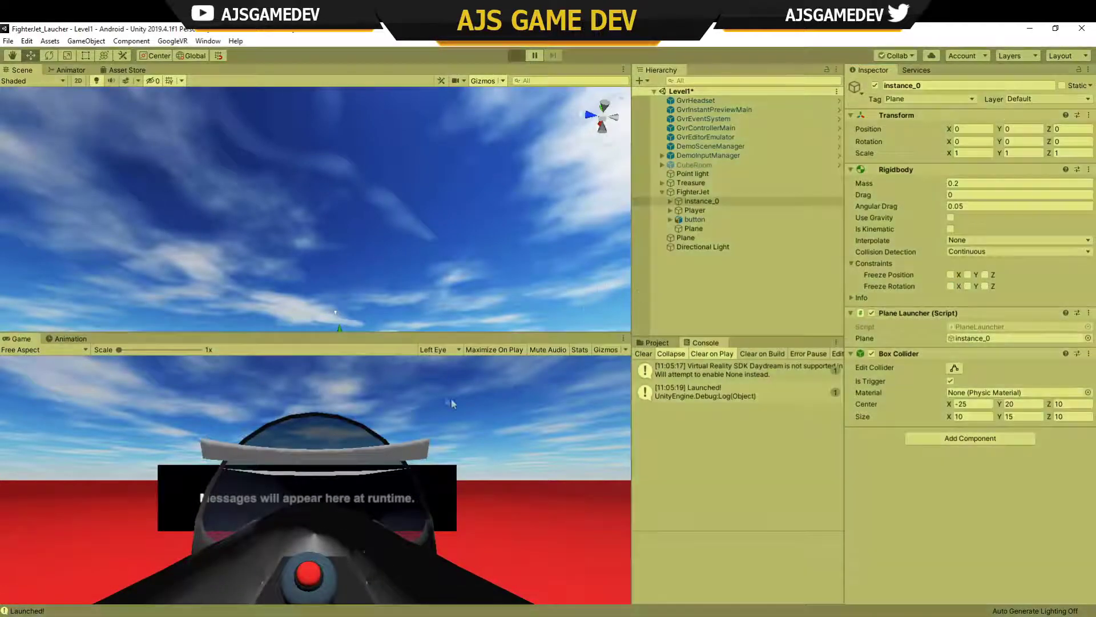
key(ctrl+p)
Move Player to the scene root and strip Rigidbody and Plane Launcher from instance_0, copying its Box Collider.
drag(697, 213, 695, 189)
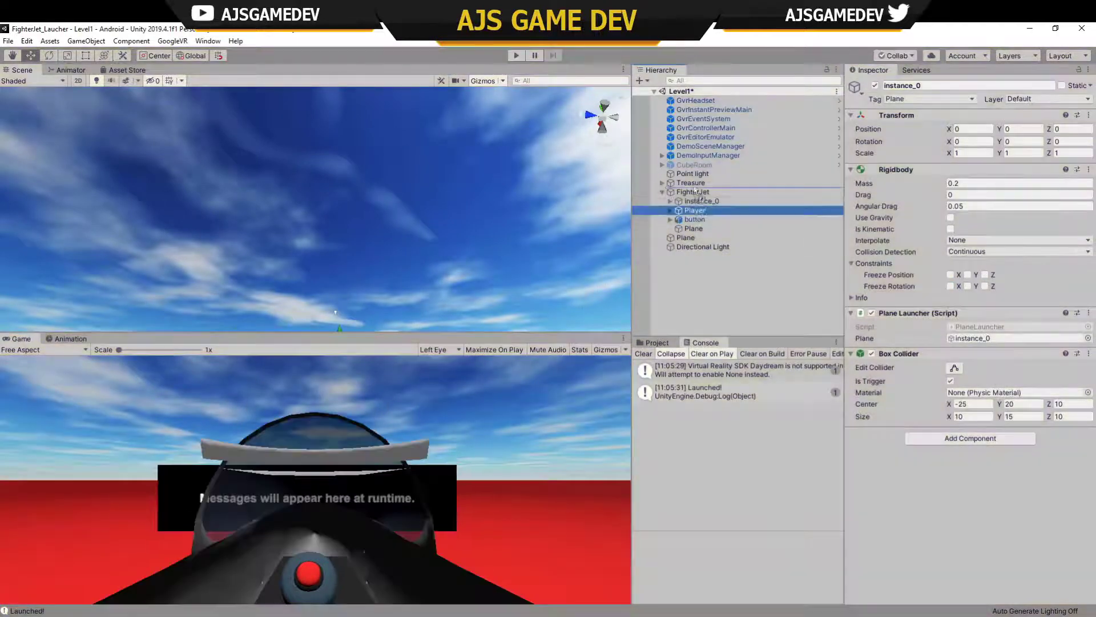
scroll(971, 286, down, 2)
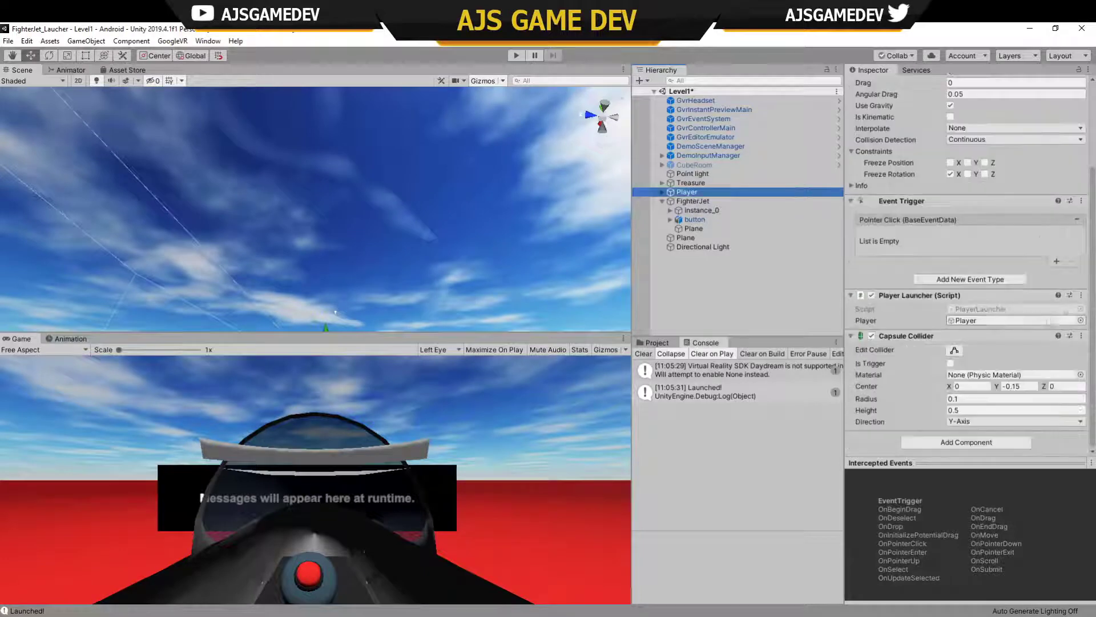
click(702, 210)
click(1089, 169)
click(1005, 195)
click(1089, 210)
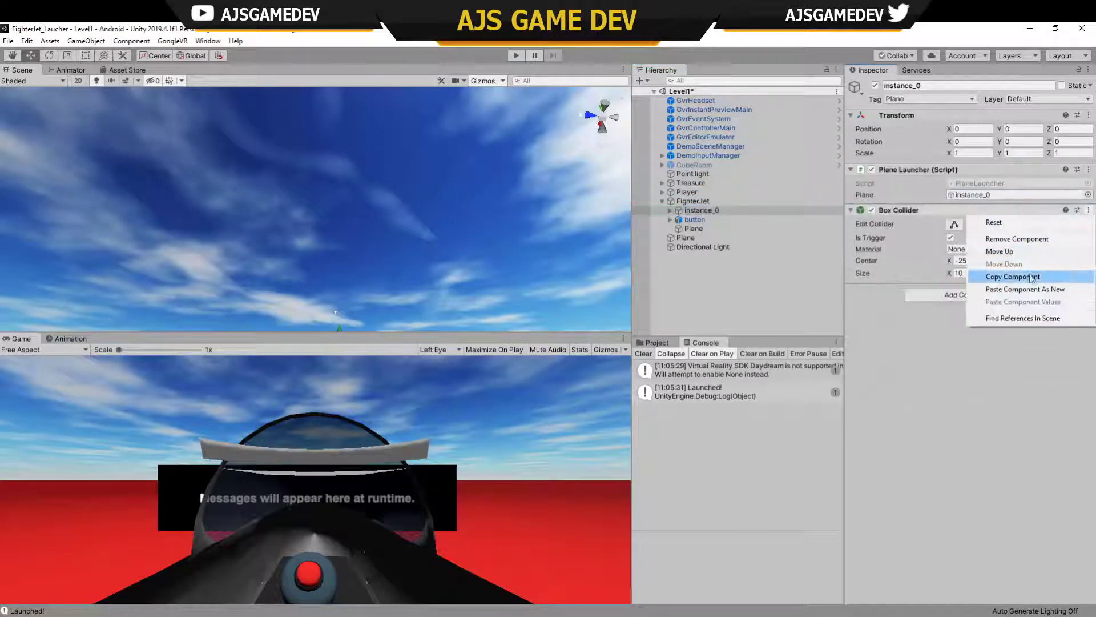
click(1017, 277)
click(1089, 169)
click(1005, 196)
Add Plane Launcher to FighterJet and paste the copied Box Collider onto it.
click(693, 201)
click(971, 175)
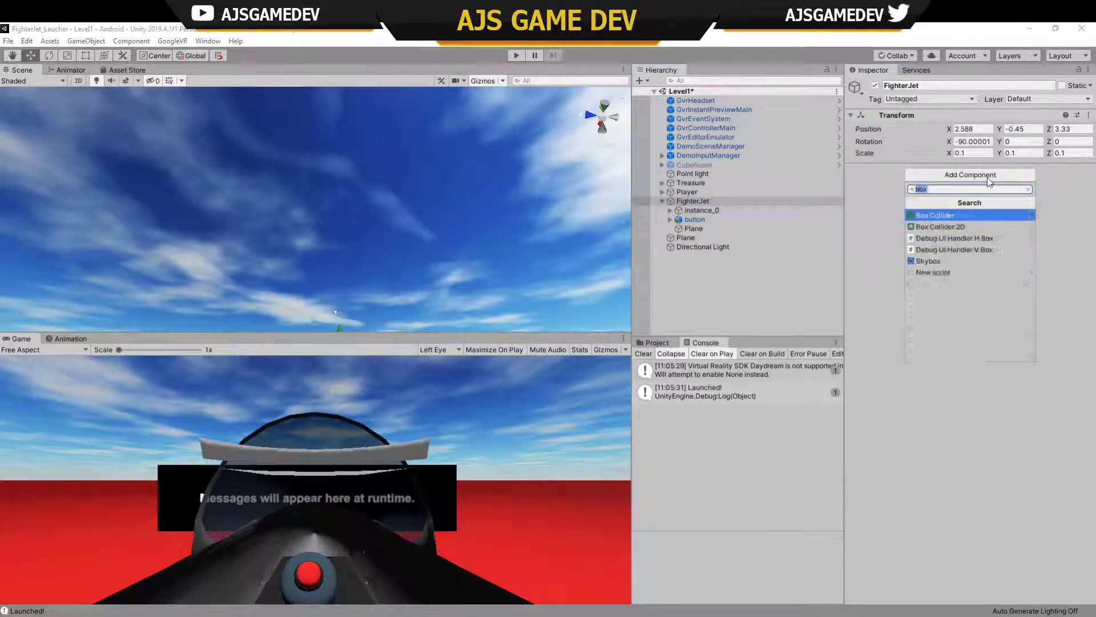
text(pla)
click(964, 238)
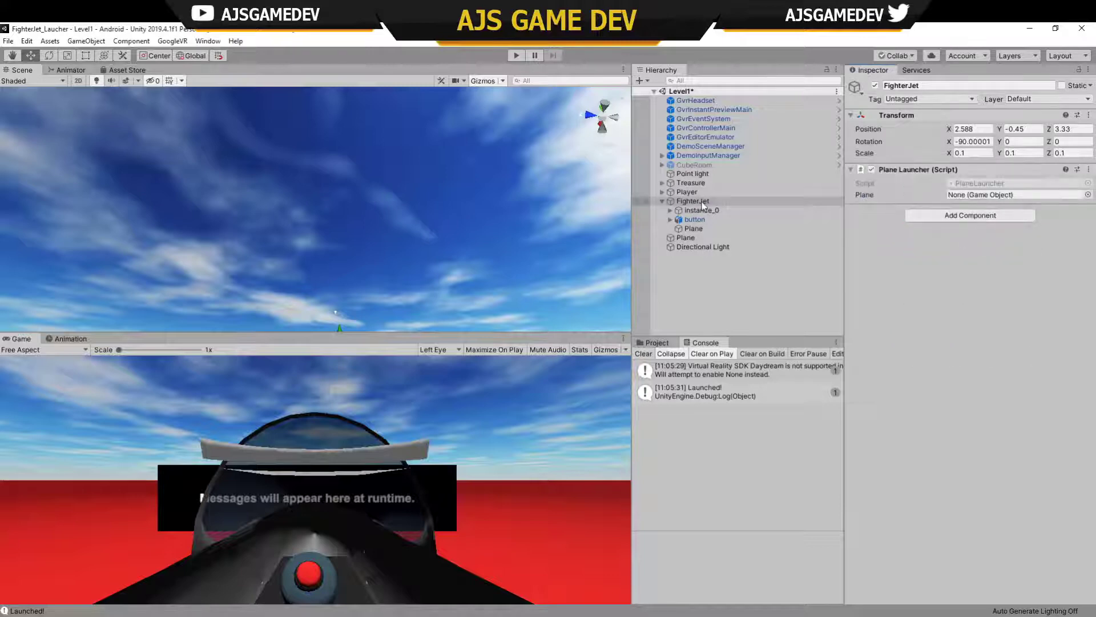
click(1089, 169)
click(1022, 249)
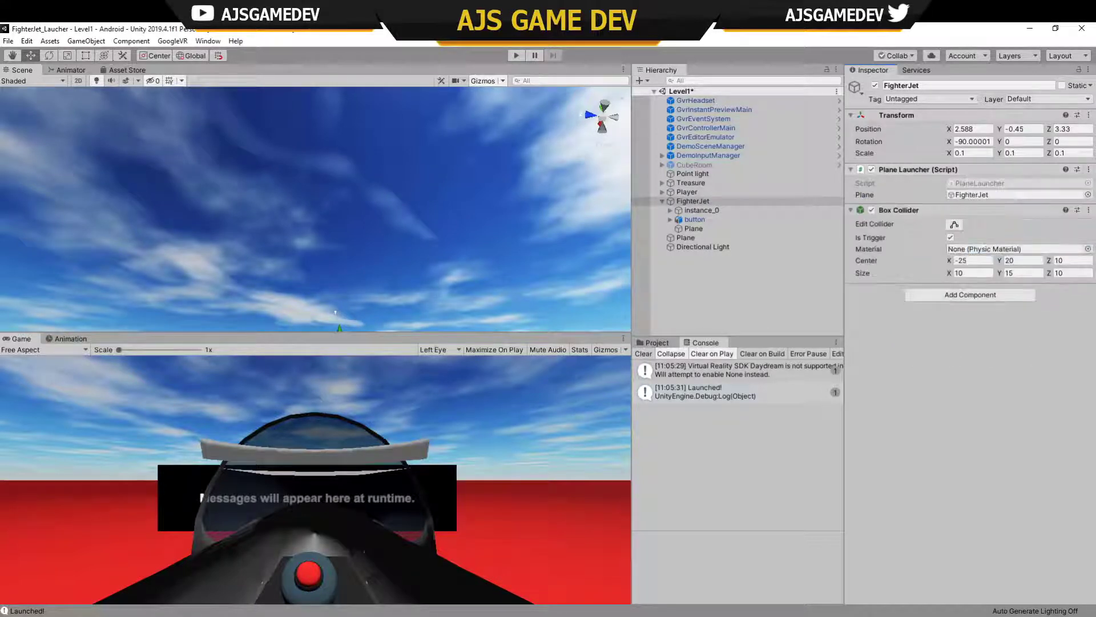
Give FighterJet a gravity-free Rigidbody with Continuous collision detection, and tag it Plane.
click(970, 294)
click(971, 359)
click(970, 333)
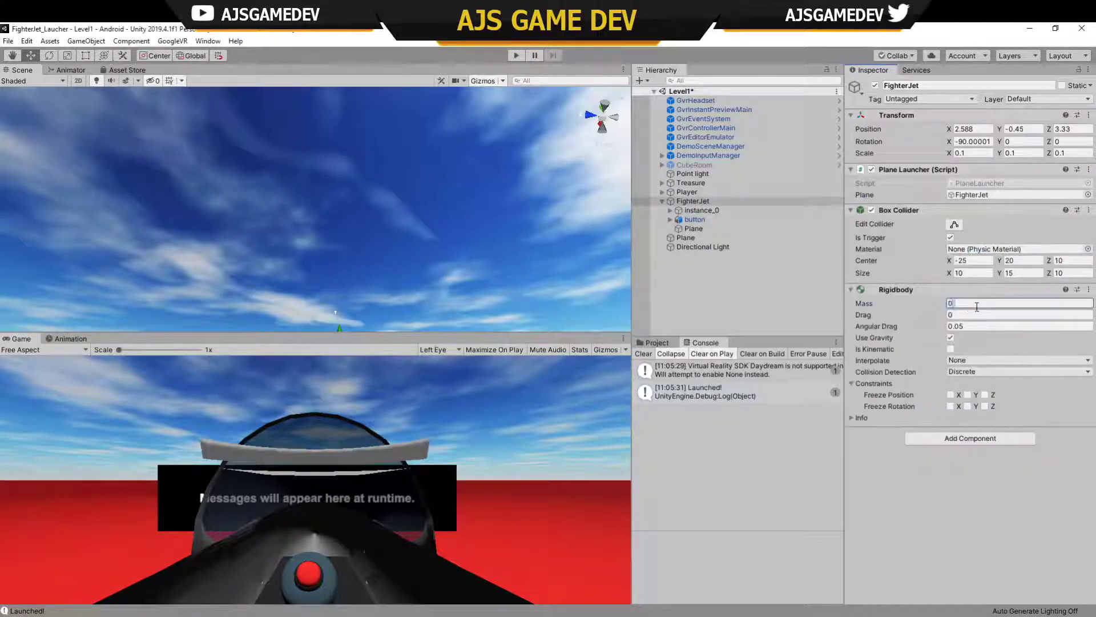
click(951, 337)
click(959, 372)
click(965, 395)
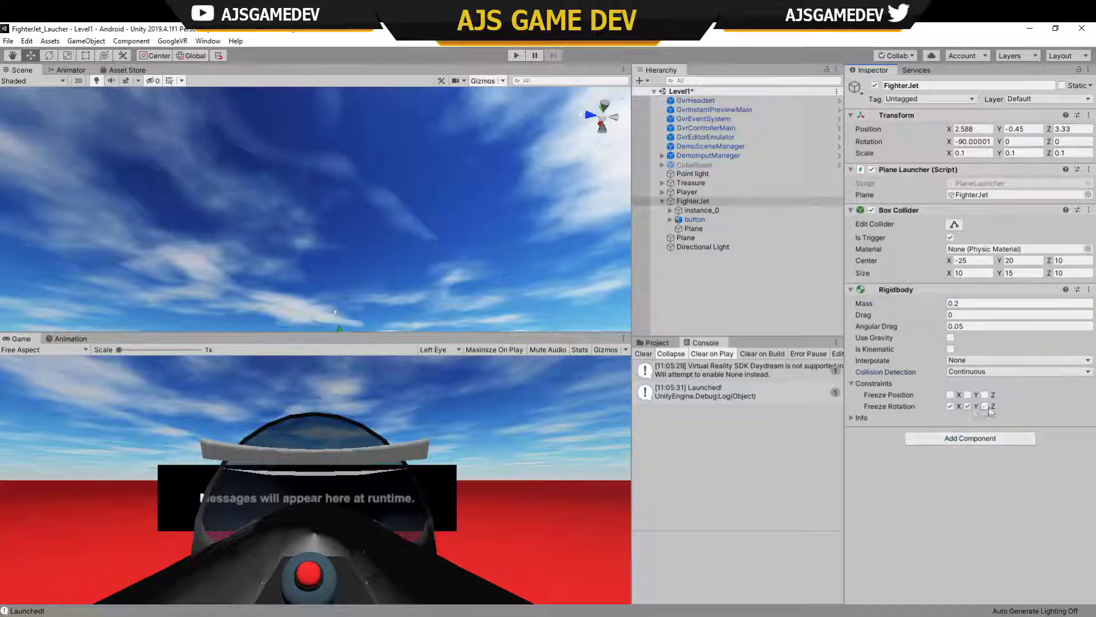
click(930, 99)
click(914, 213)
Remove the Box Collider from instance_0 and start a play test.
click(702, 210)
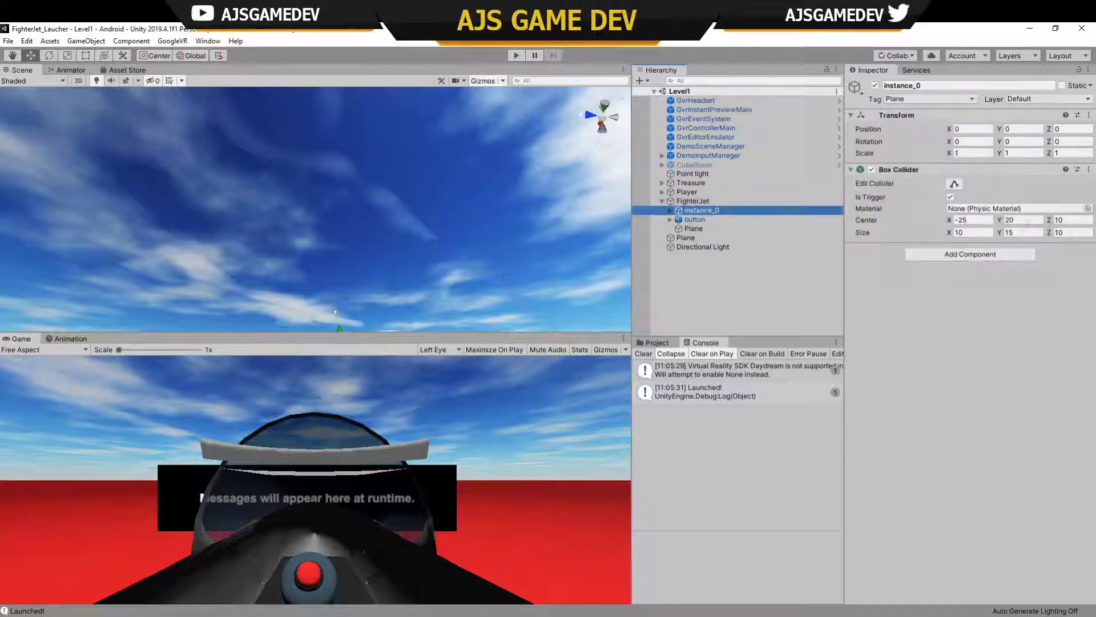
click(1089, 170)
click(1017, 198)
click(516, 56)
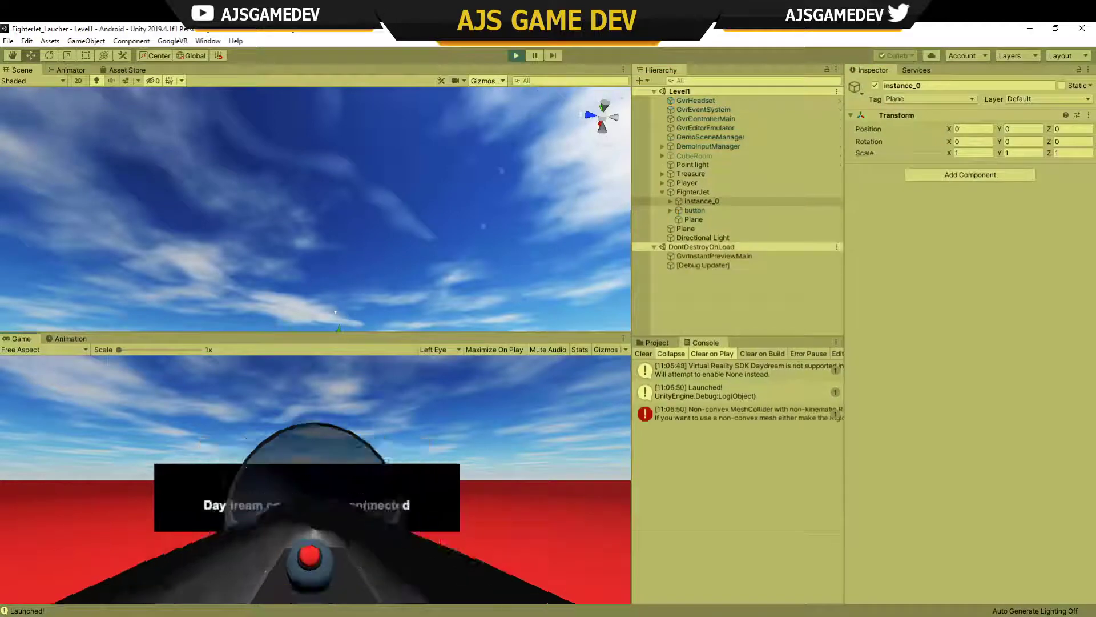
Stop the running play test and select the Player object in the Hierarchy.
click(591, 116)
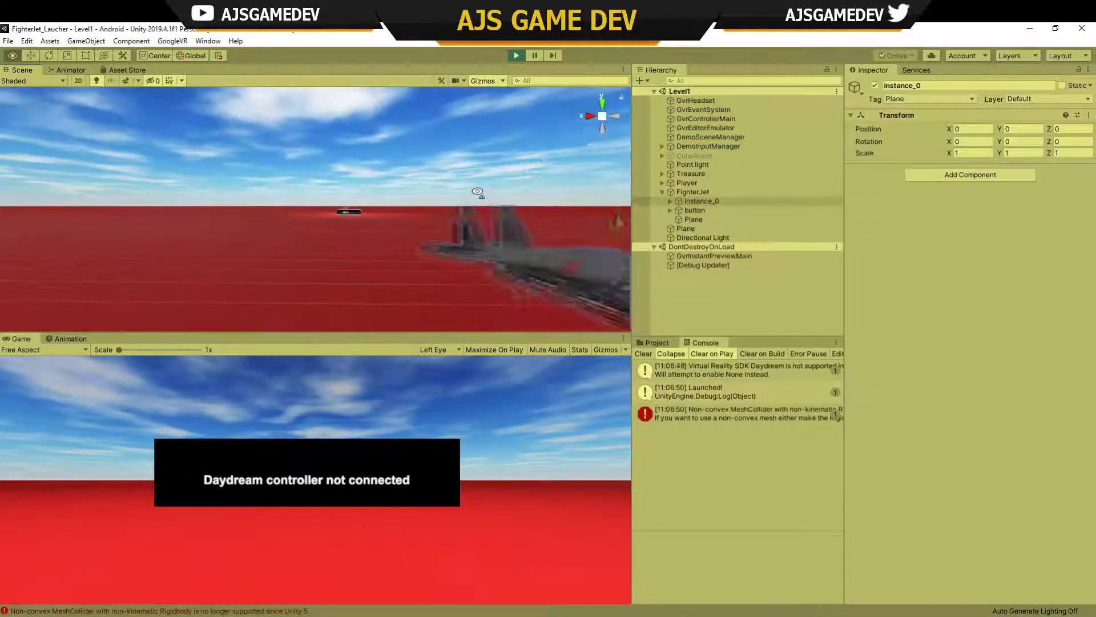
click(518, 56)
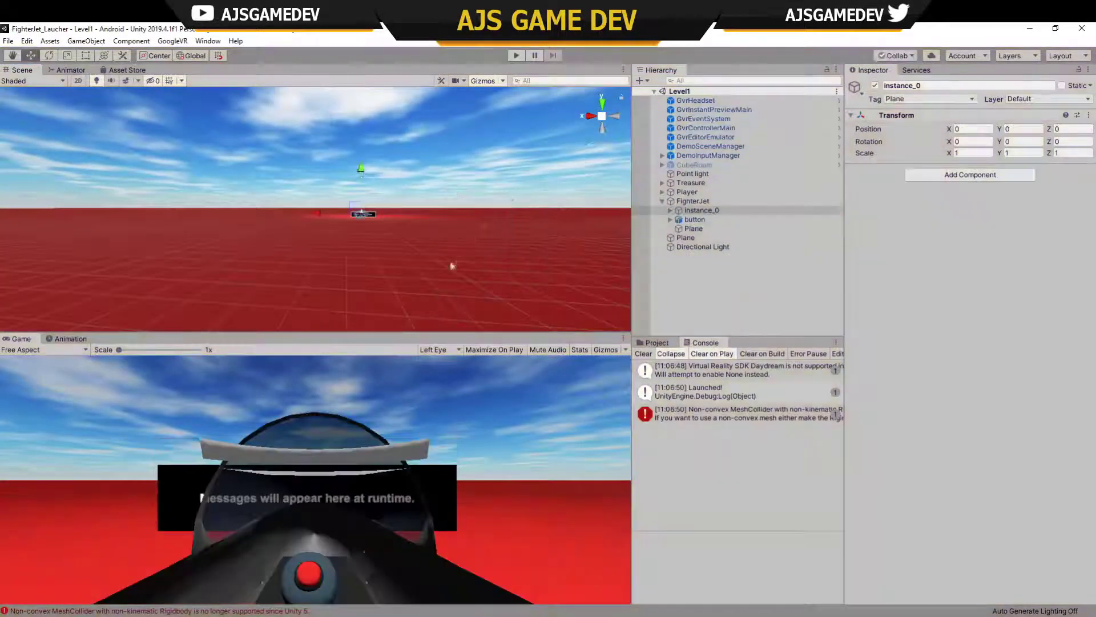
click(687, 192)
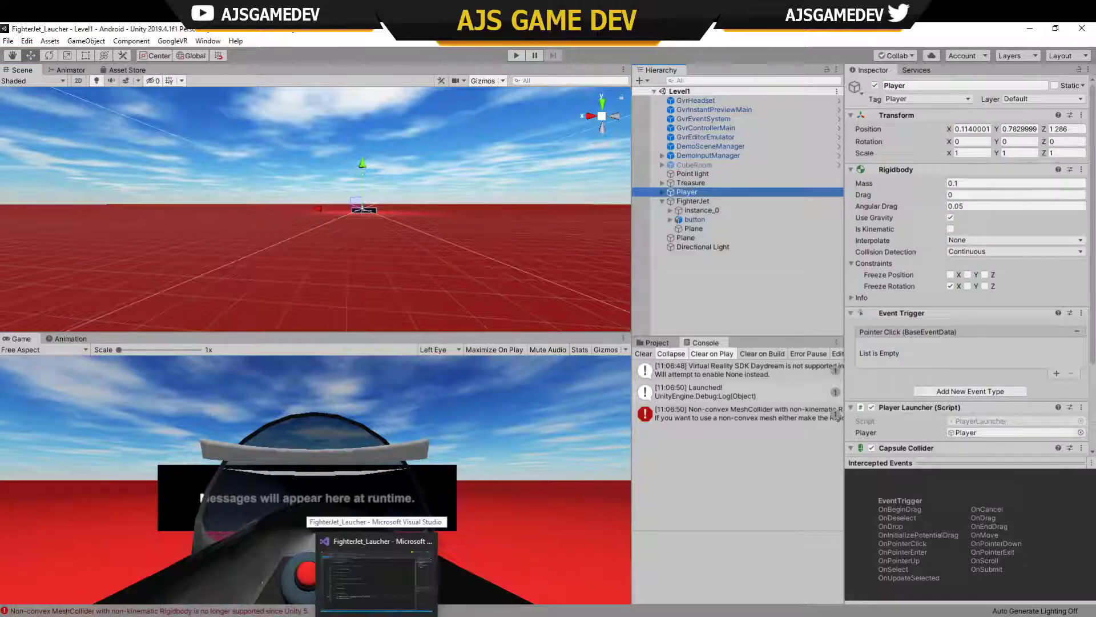
Review the trigger methods in PlayerLauncher.cs, then return to Unity and clear the Console.
click(377, 612)
click(304, 76)
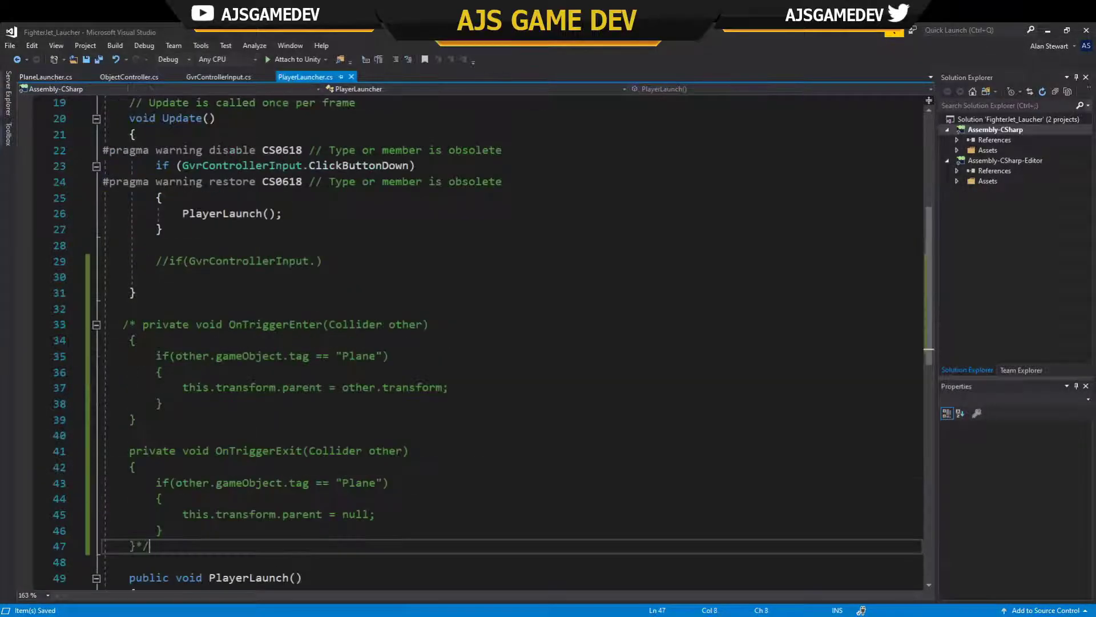
click(400, 324)
click(162, 545)
key(alt+Tab)
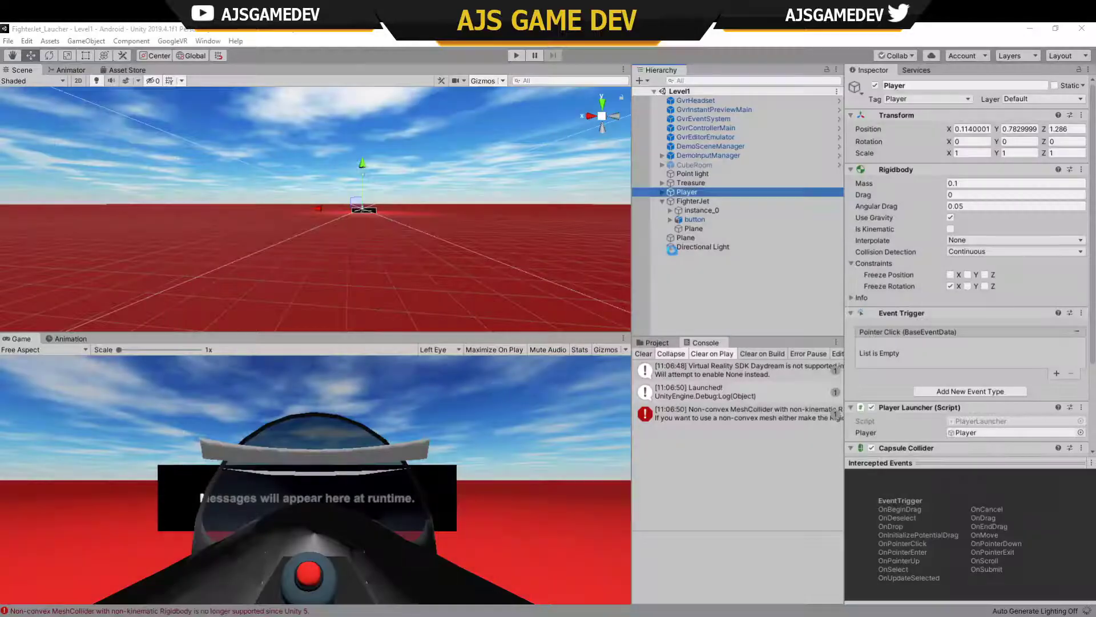
click(645, 353)
Run another jet launch test, stop it, clear the Console, and frame FighterJet in the Scene.
key(ctrl+p)
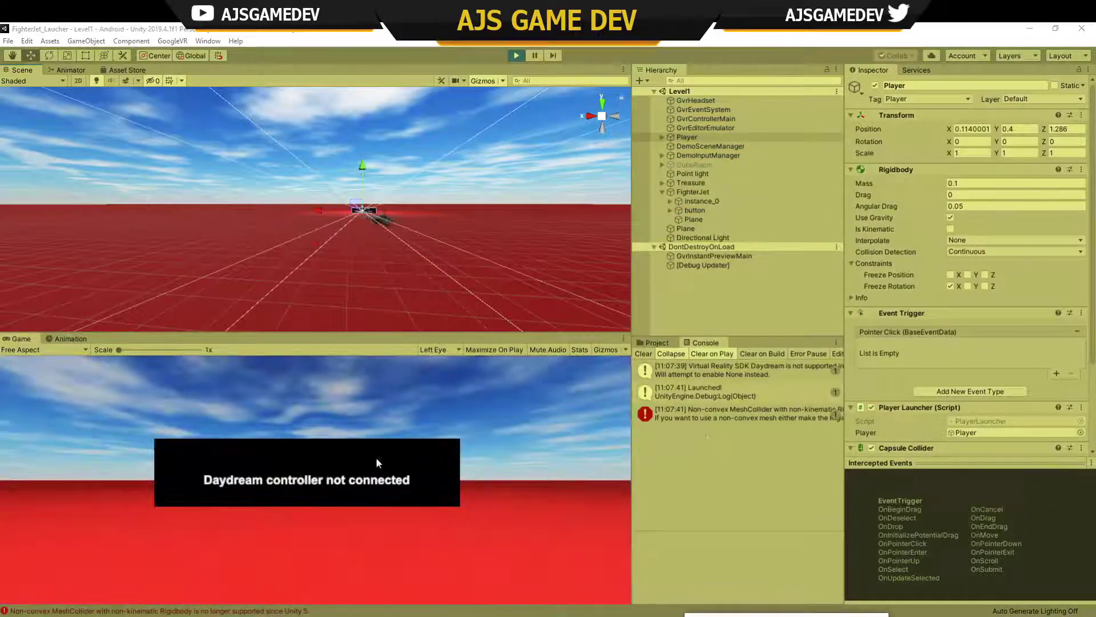
click(376, 462)
key(ctrl+p)
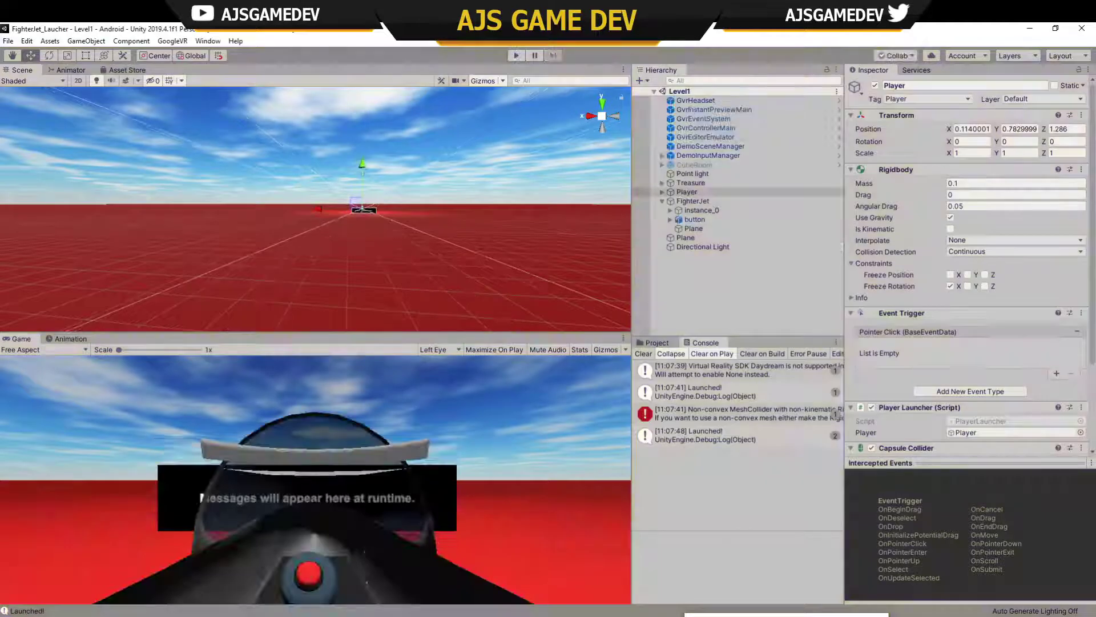
click(644, 354)
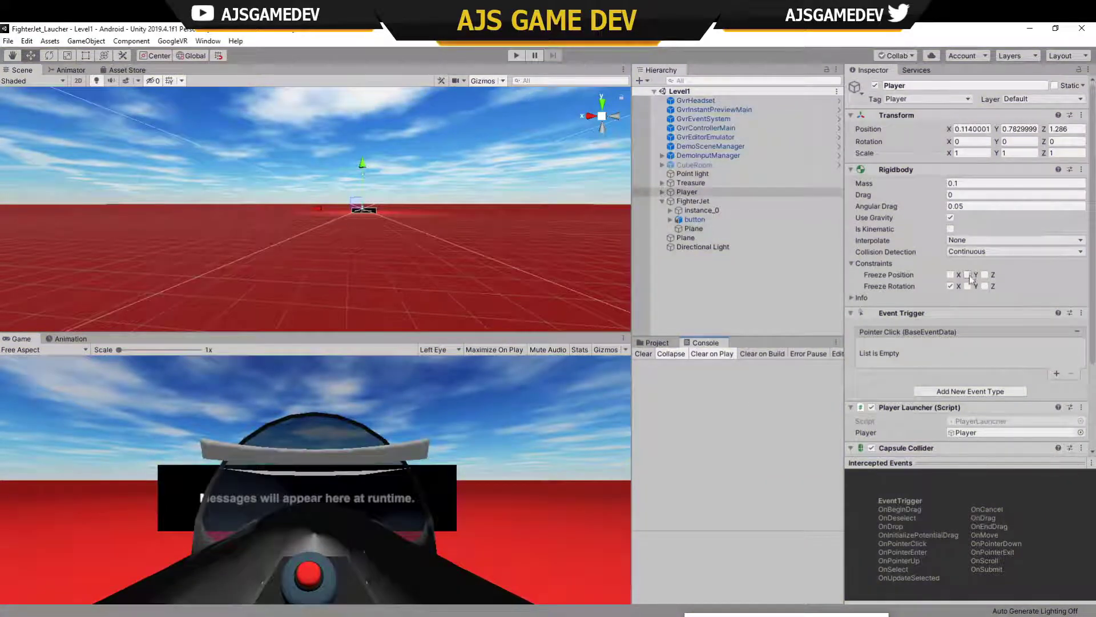
double_click(693, 201)
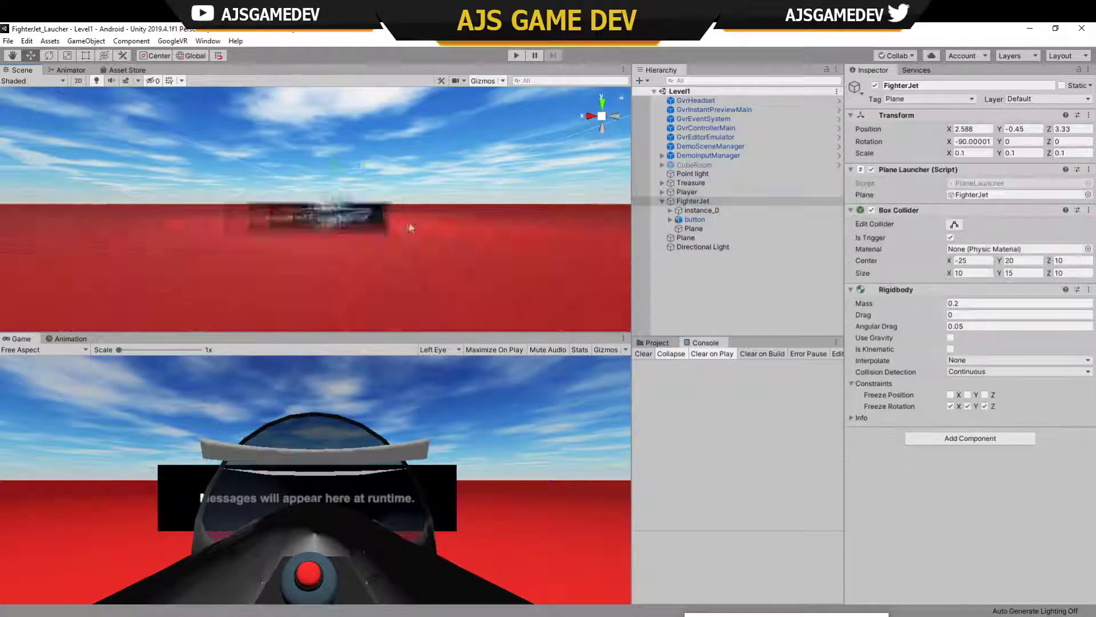
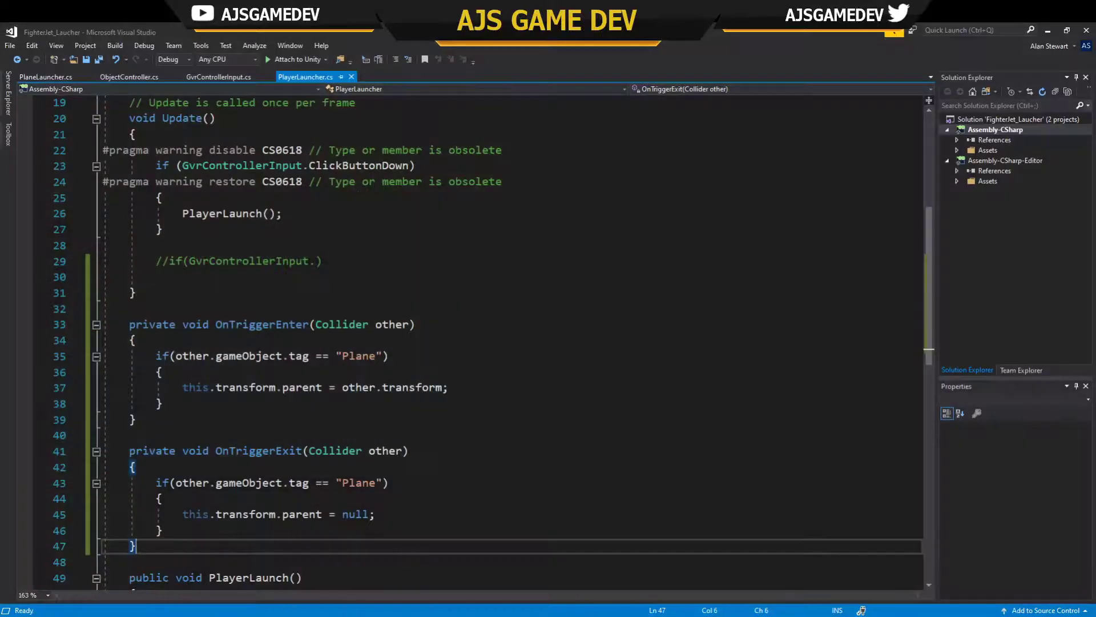
Add a Debug.Log call inside OnTriggerEnter's Plane tag check, before the player is parented.
click(162, 371)
key(Return)
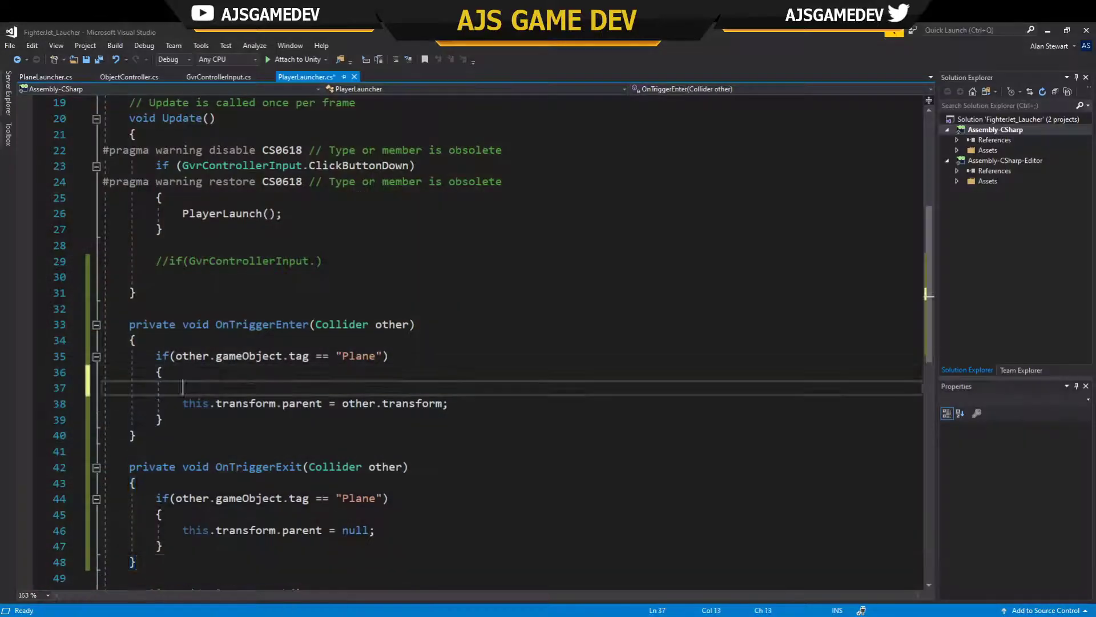
text(debug.Log())
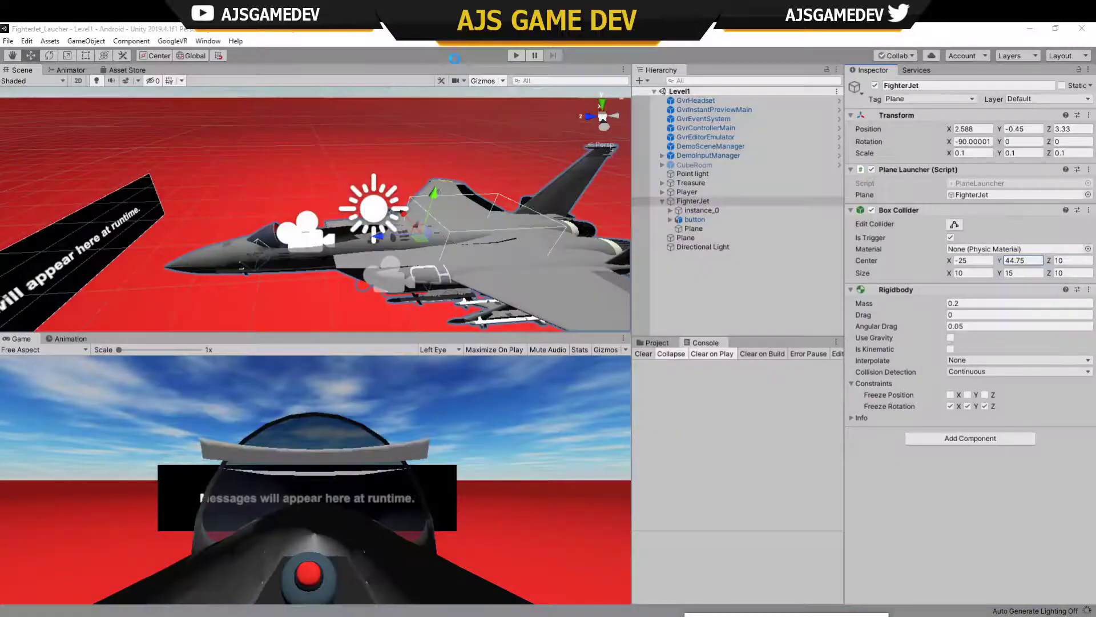
Play the scene, inspect the 'Hit' log in the Console, then stop.
click(516, 55)
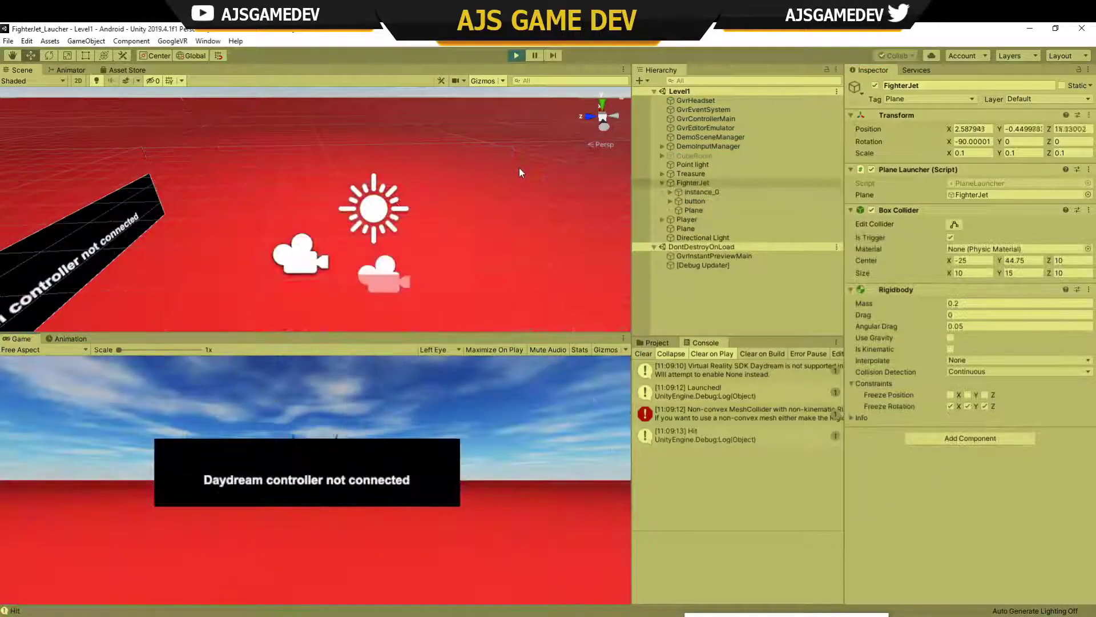
click(734, 435)
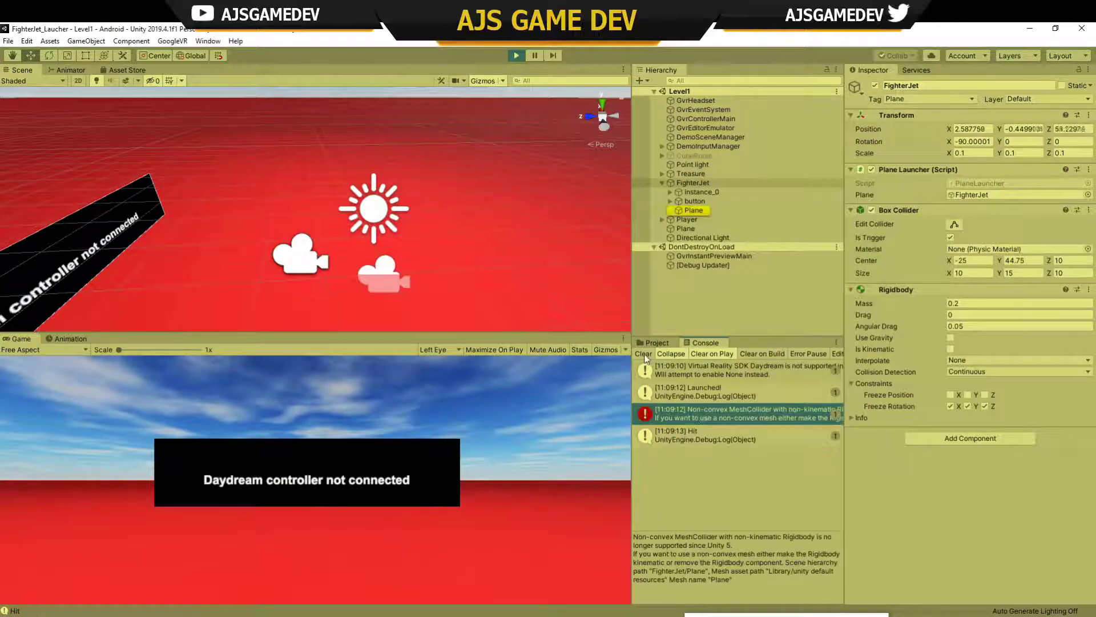
key(ctrl+p)
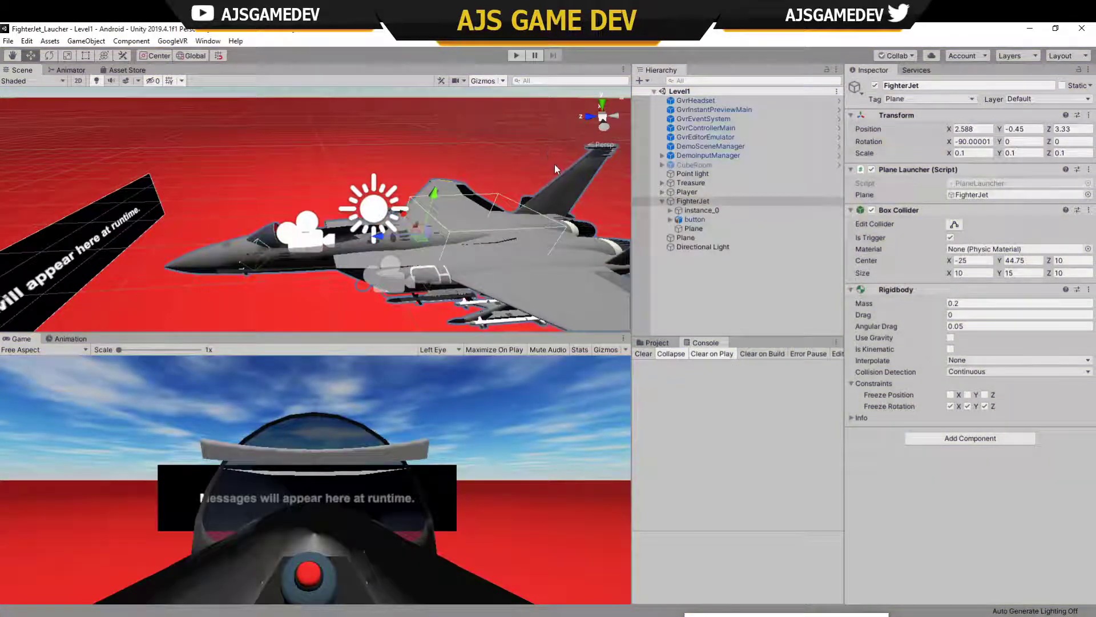
Play again, launch the player with the cockpit button, and inspect the Player's Main Camera.
key(ctrl+p)
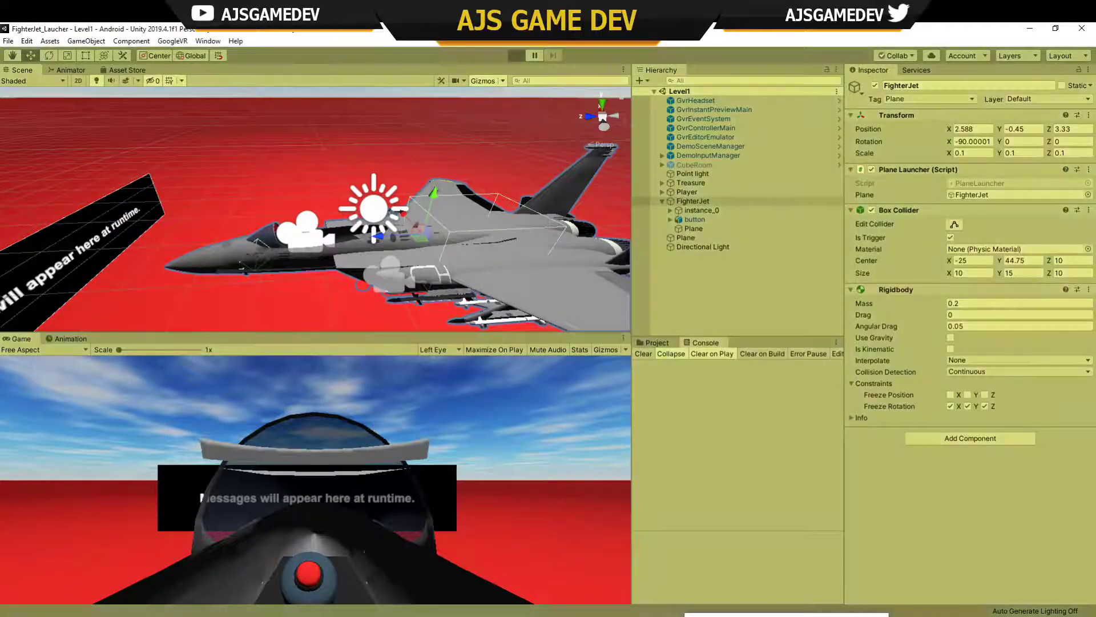
click(694, 221)
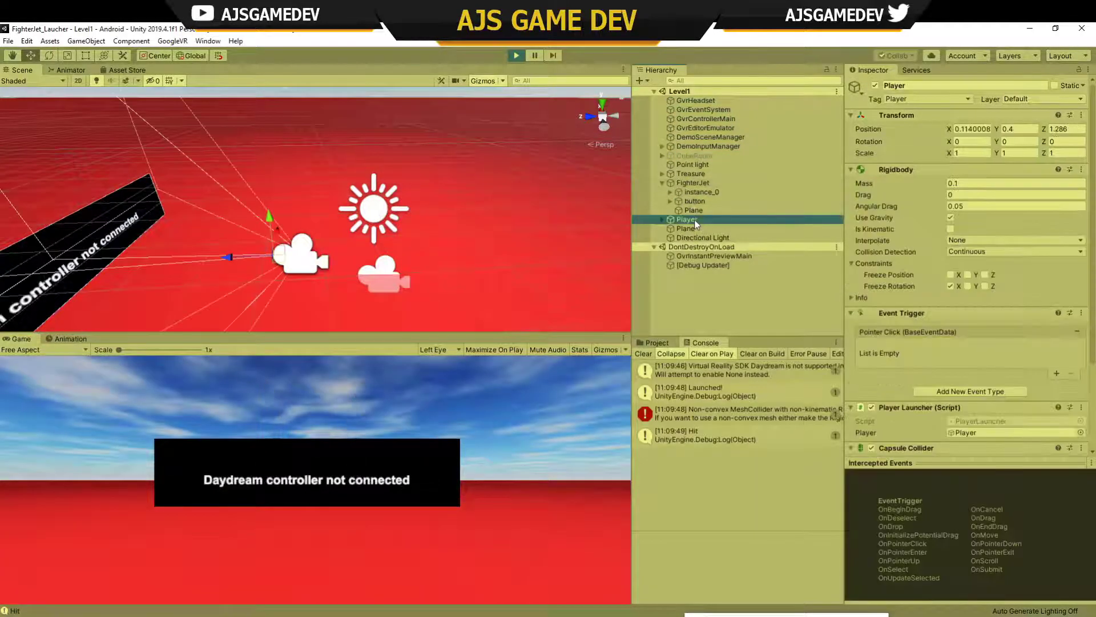
click(515, 402)
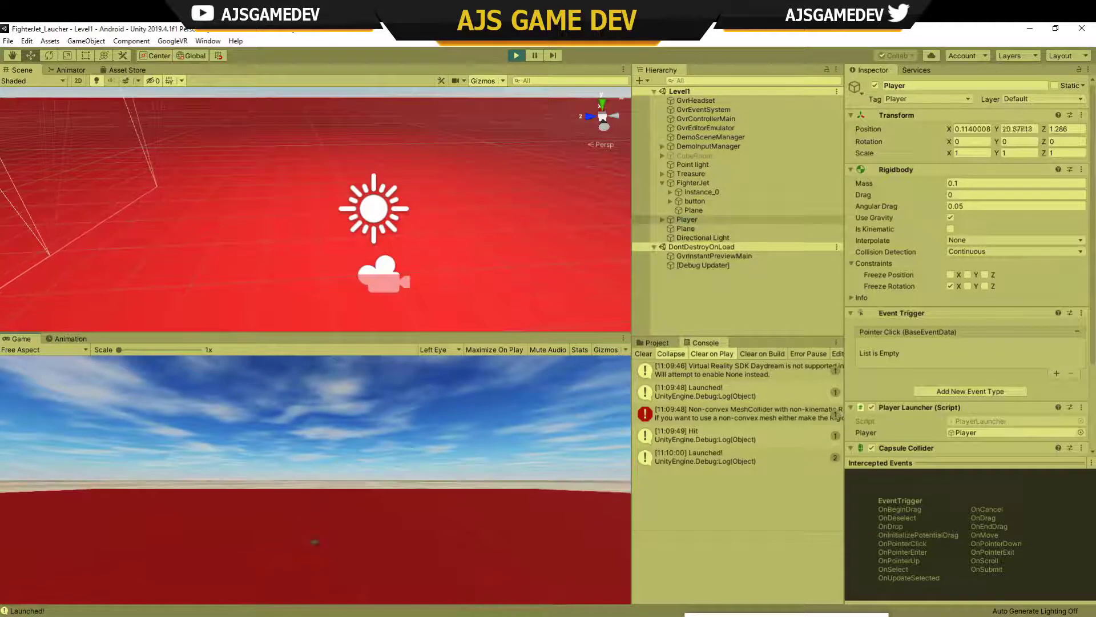
click(662, 219)
click(705, 228)
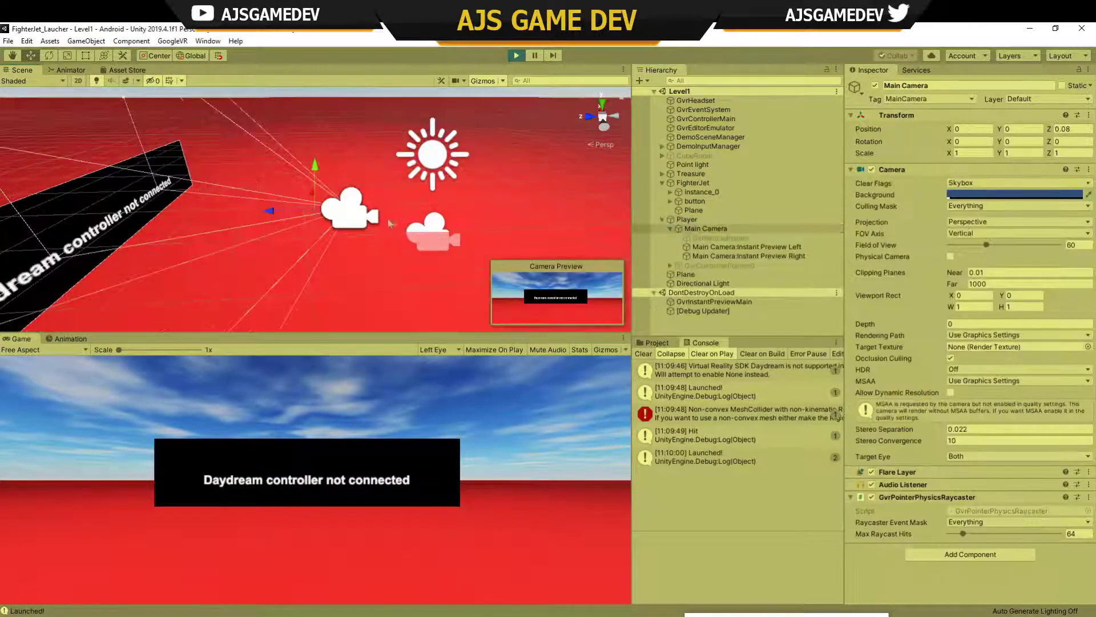
double_click(693, 182)
key(ctrl+p)
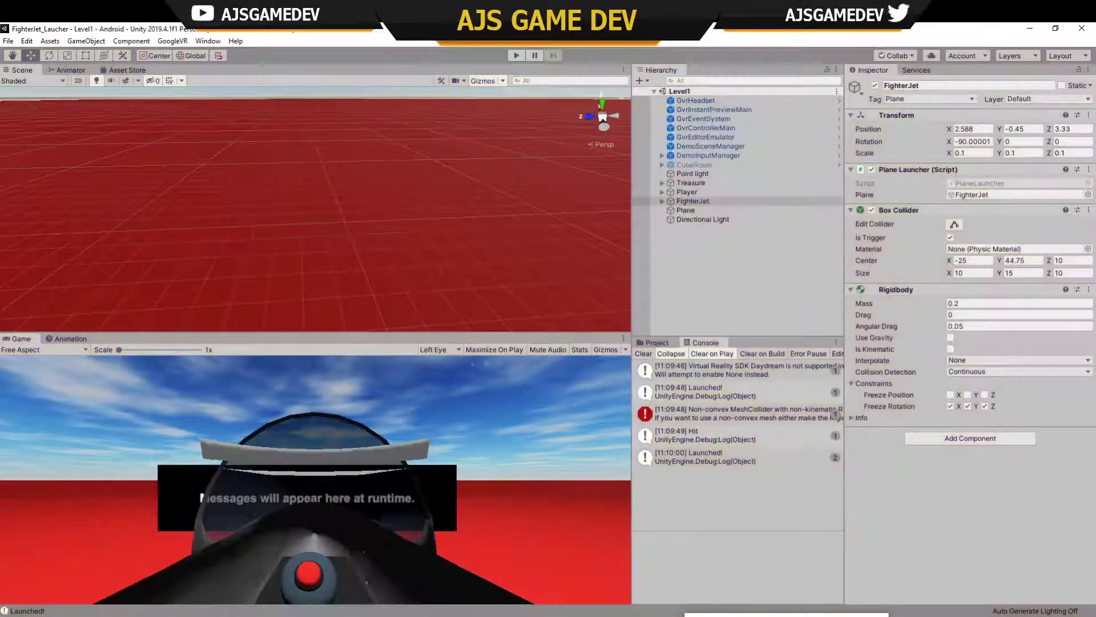
Level the scene view and return to PlayerLauncher.cs in Visual Studio.
alt+drag(529, 262, 587, 176)
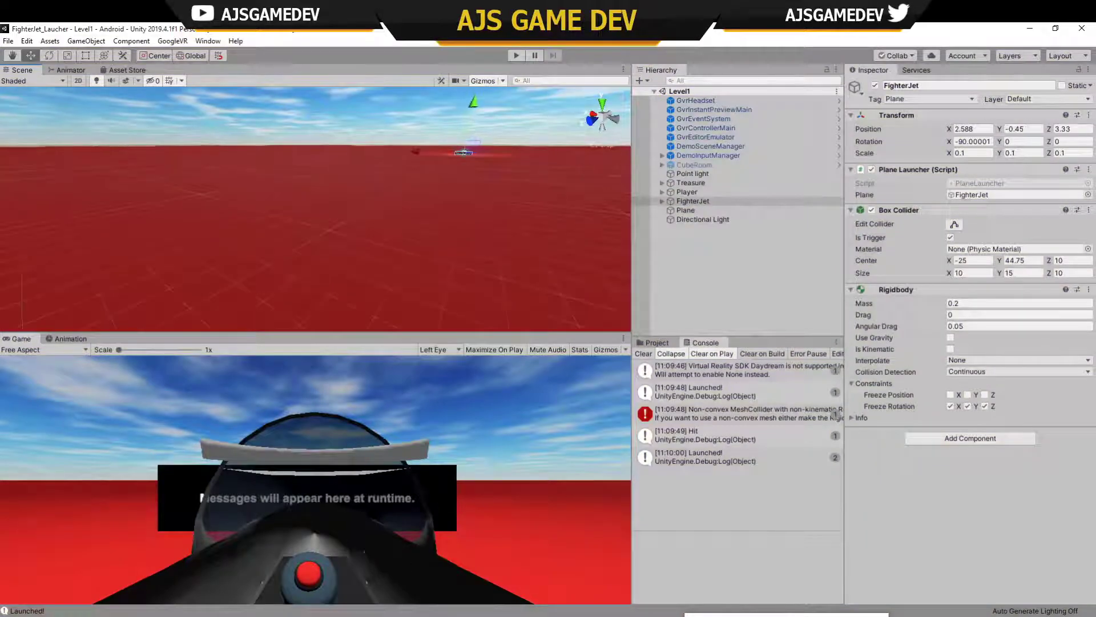
key(alt+Tab)
scroll(473, 320, up, 3)
scroll(474, 320, down, 10)
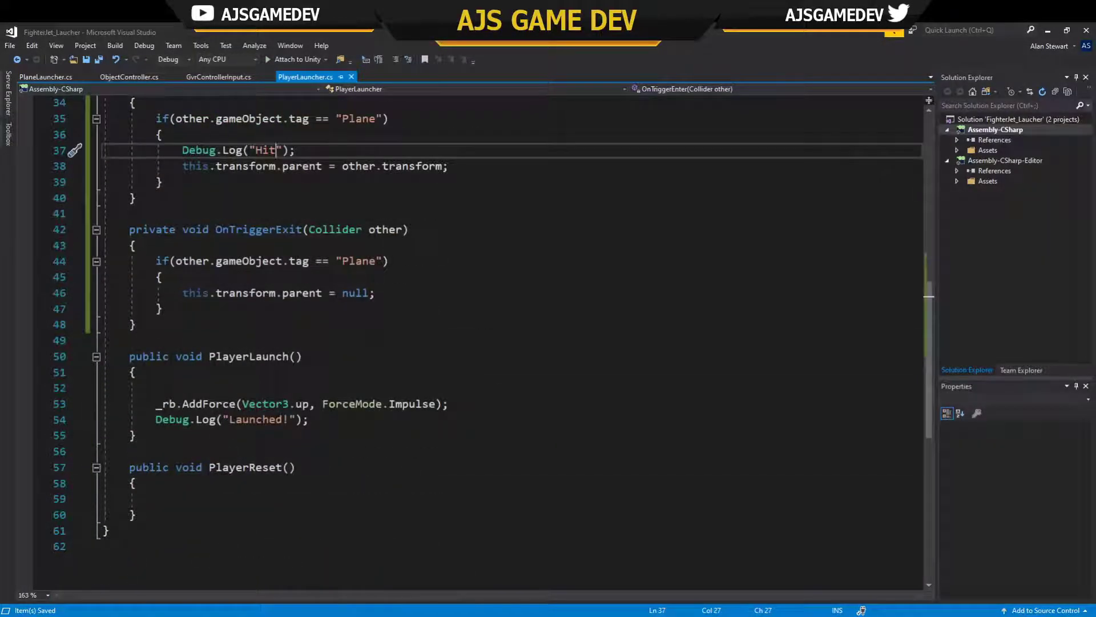
Copy the AddForce statement from PlayerLaunch.
drag(448, 403, 155, 403)
text(CS0201: Only assignment, call, increment, decrement, await, and new object expressions can be used as a statement)
key(ctrl+z)
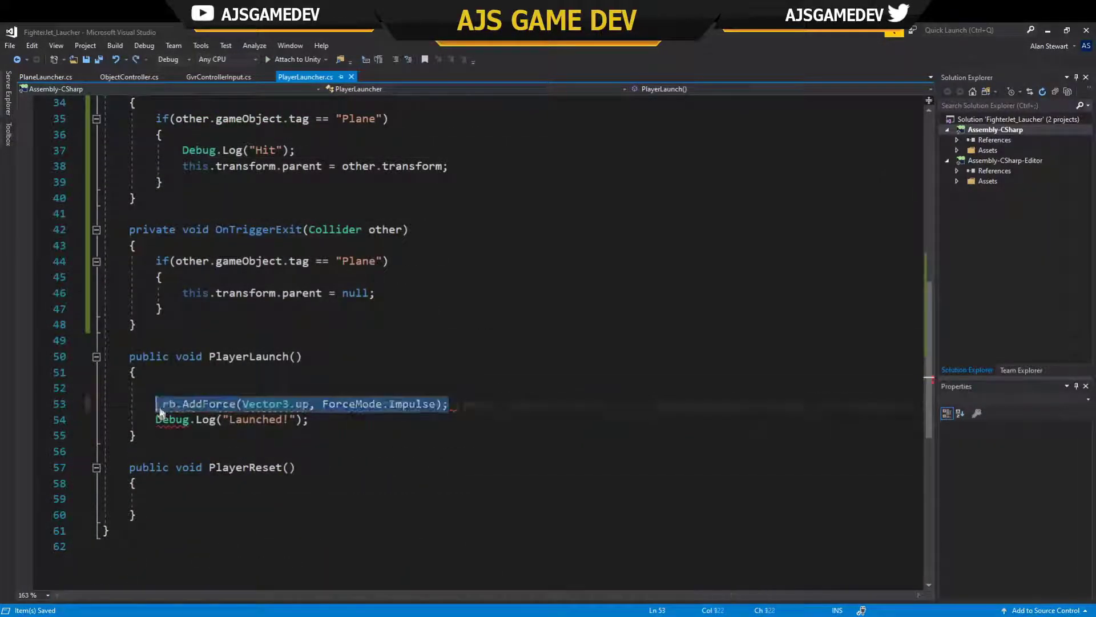
scroll(161, 412, up, 10)
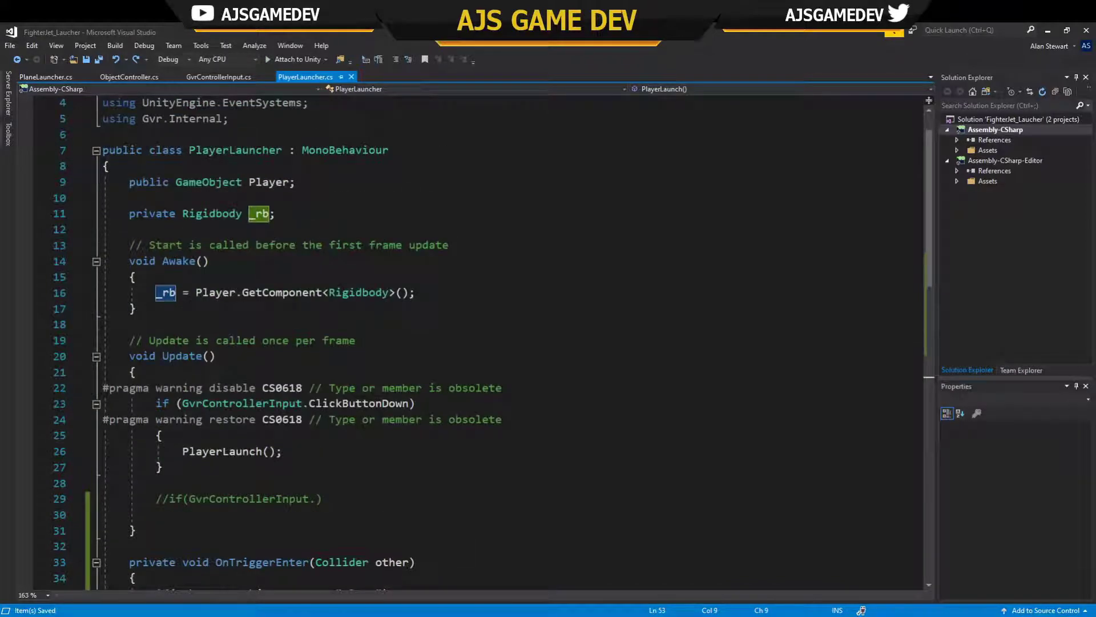
Add a Start() method after Awake applying the AddForce impulse along Vector3.forward.
click(137, 323)
key(Return)
key(Return)
text(void St)
key(Tab)
text(_rb.AddForce(Vector3.up, ForceMode.Impulse);)
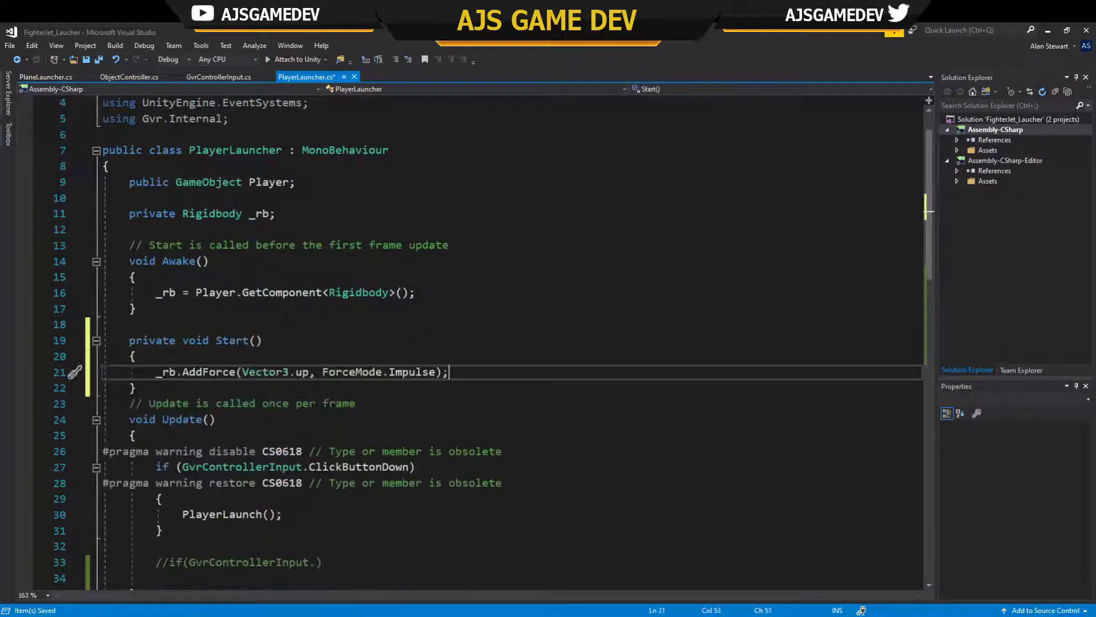
key(Delete)
key(Delete)
text(fo)
key(Tab)
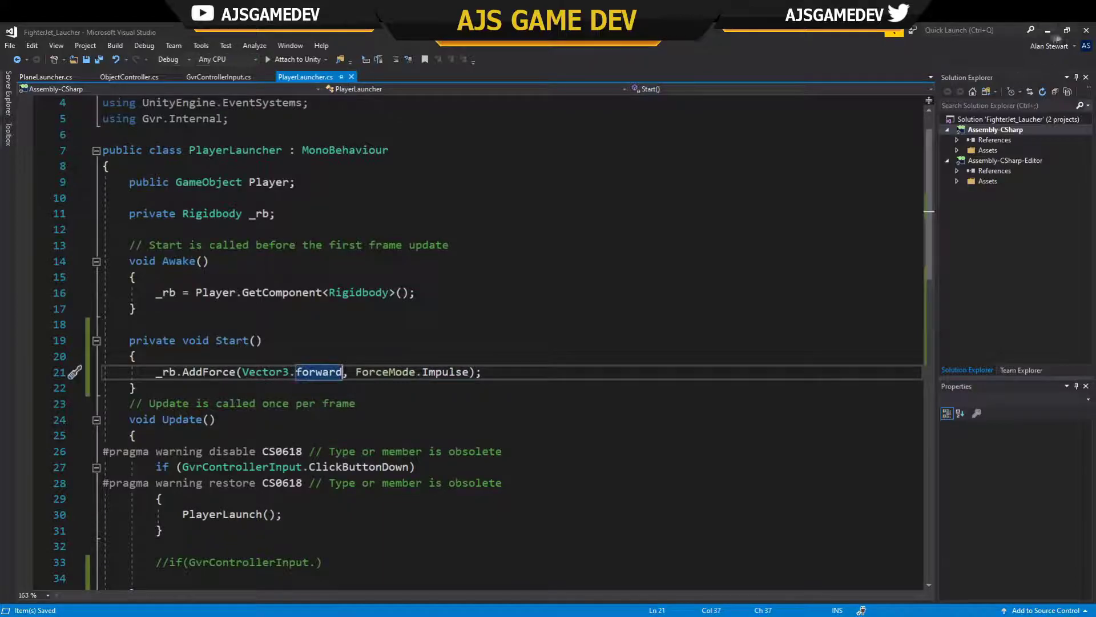
key(alt+Tab)
key(alt+Tab)
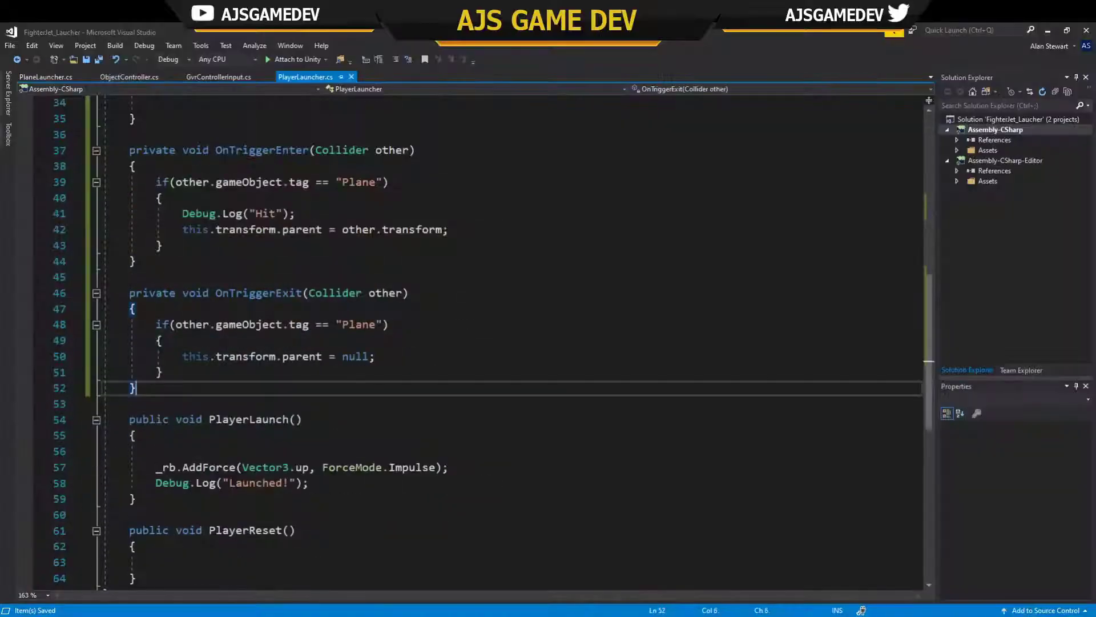
key(alt+Tab)
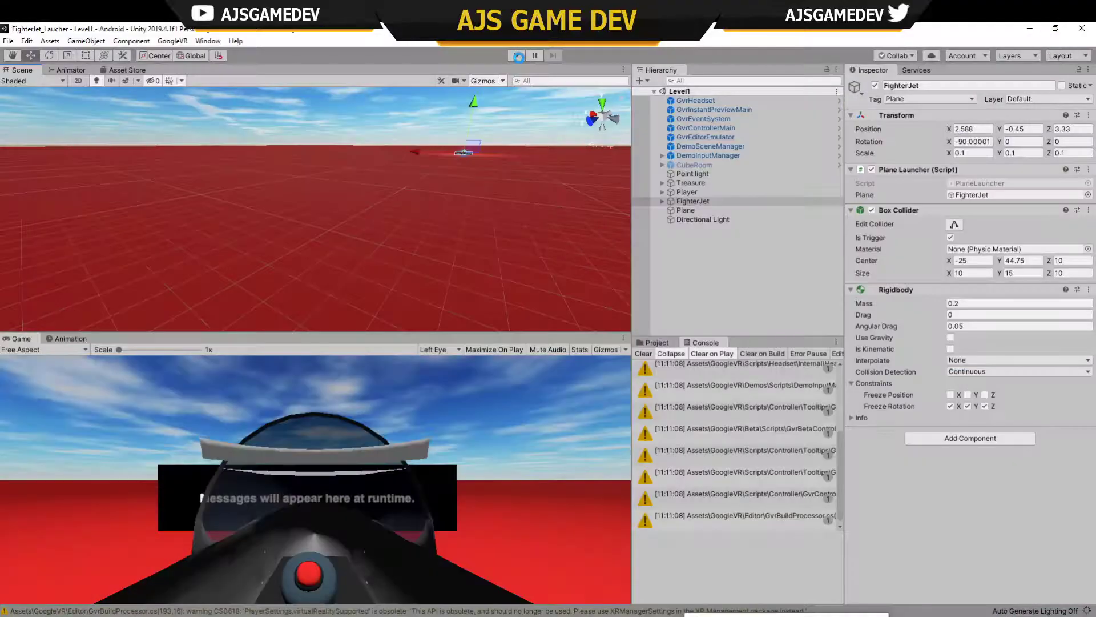
Play-test the forward launch, framing the Player and orbiting to watch it, then stop.
click(518, 57)
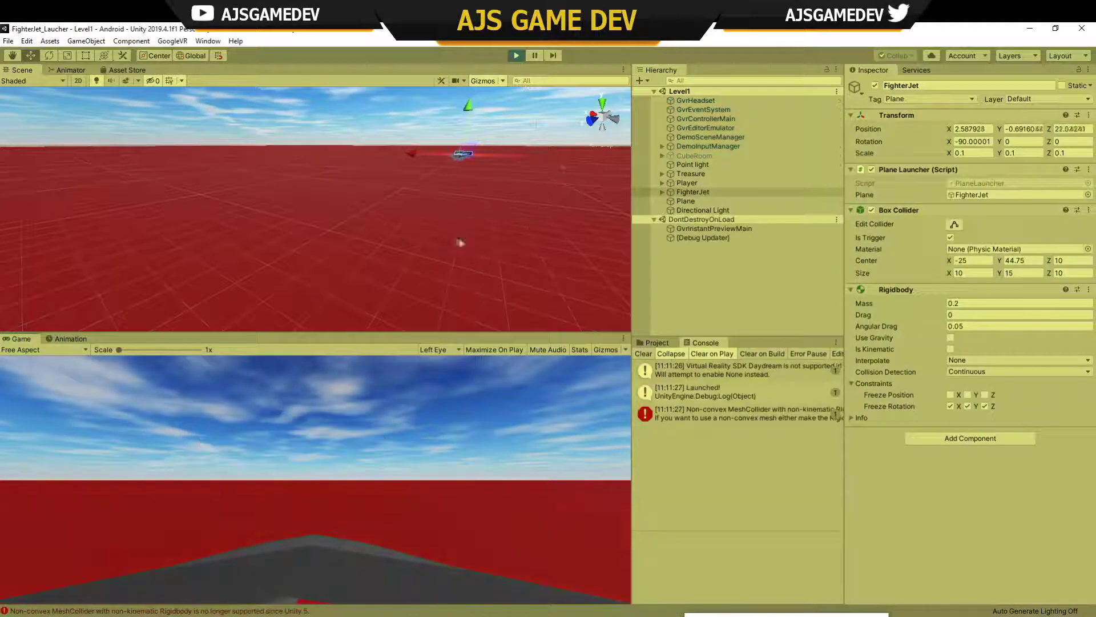
click(289, 280)
key(f)
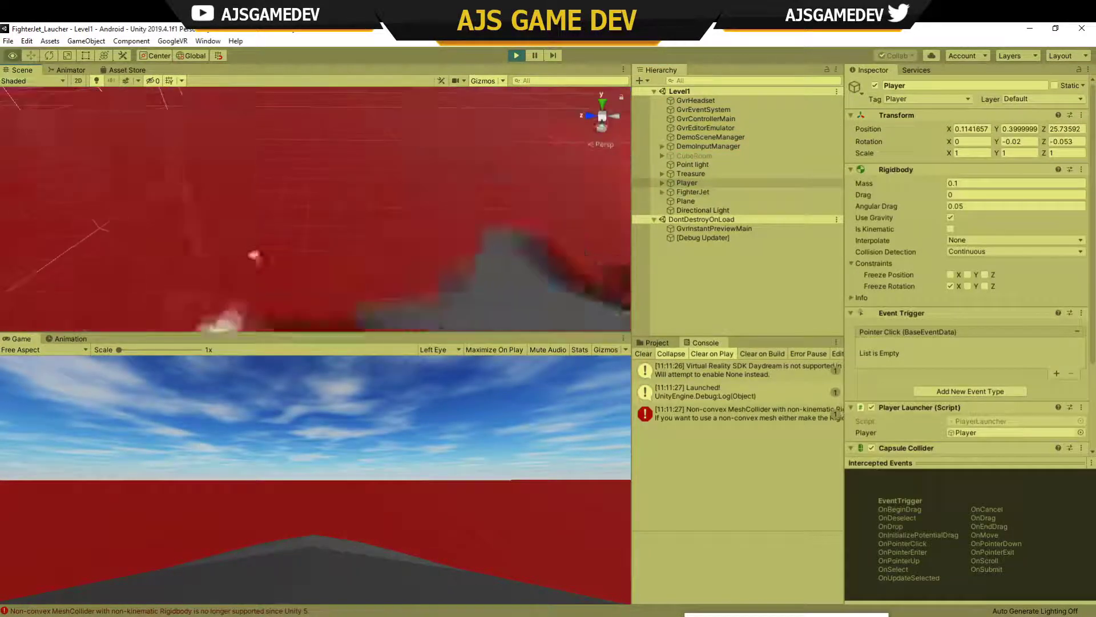
alt+drag(290, 279, 343, 319)
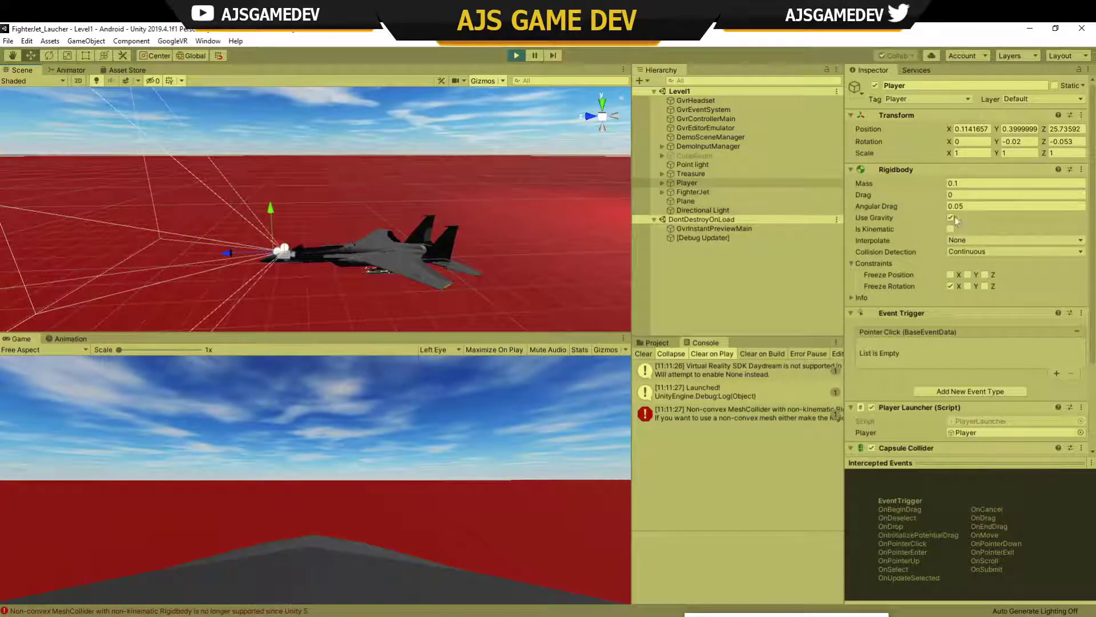
click(698, 196)
key(ctrl+p)
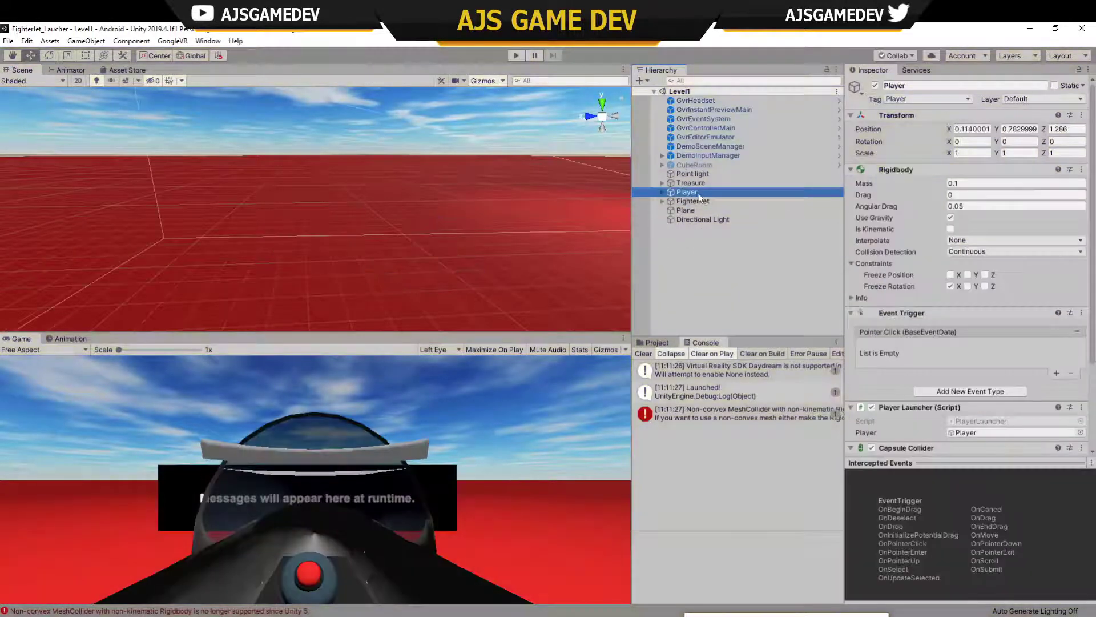
Parent the Player to the FighterJet and run test plays, checking the jet's Mass.
drag(689, 203, 692, 201)
key(ctrl+p)
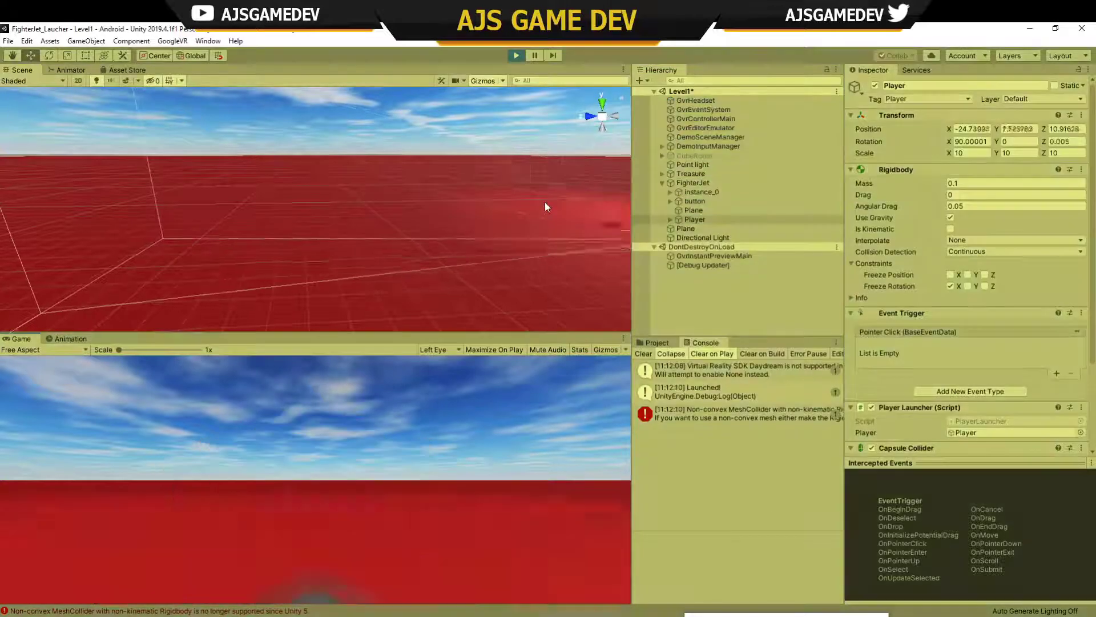
key(ctrl+p)
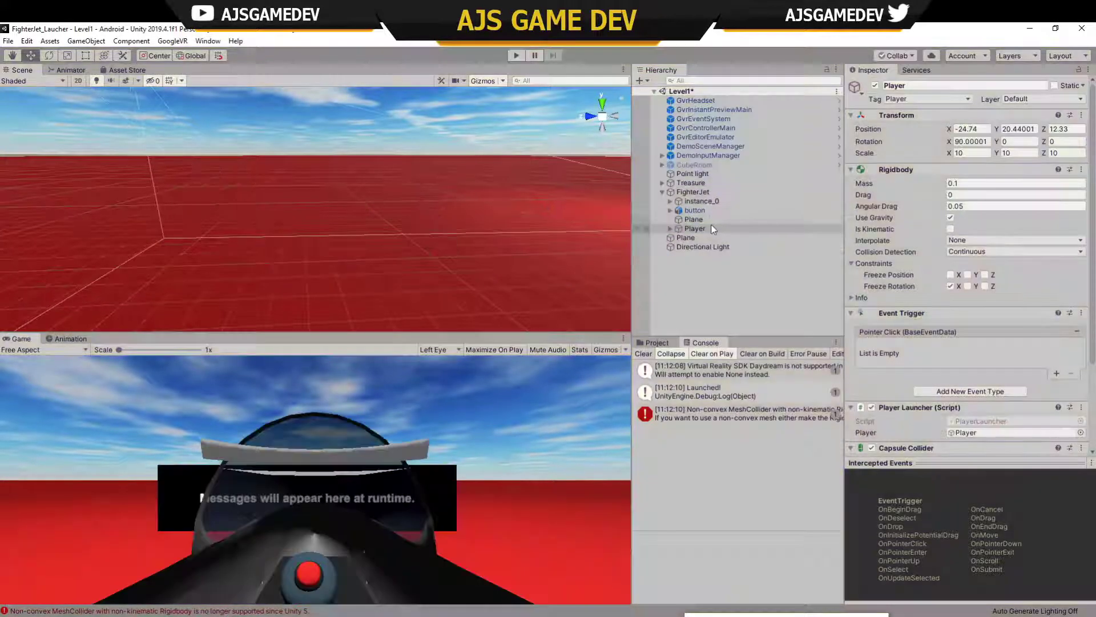
click(965, 303)
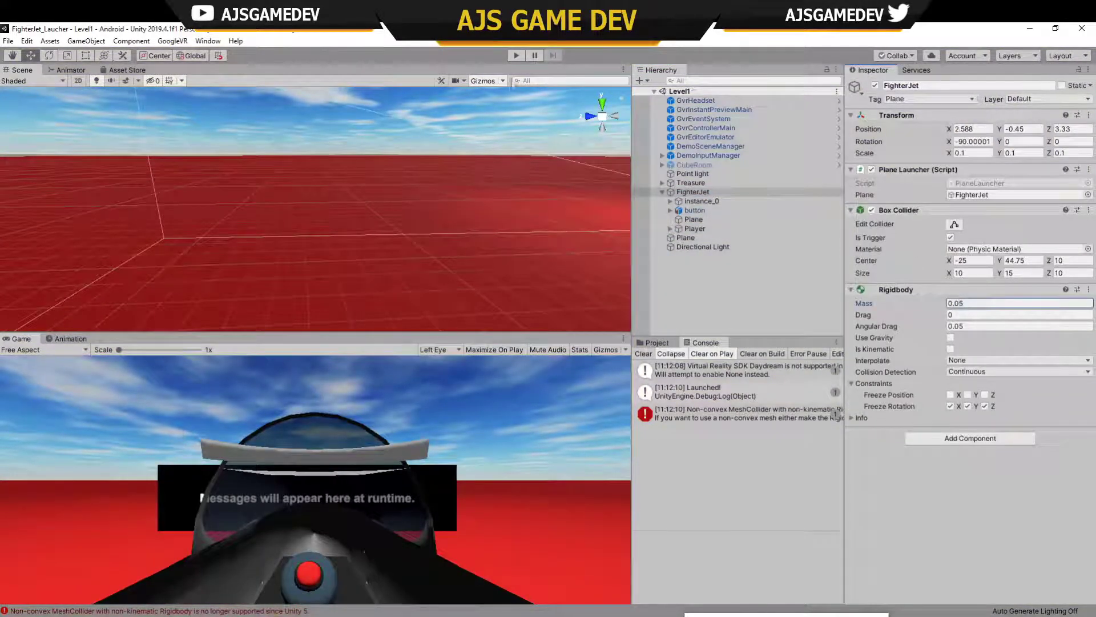
key(ctrl+p)
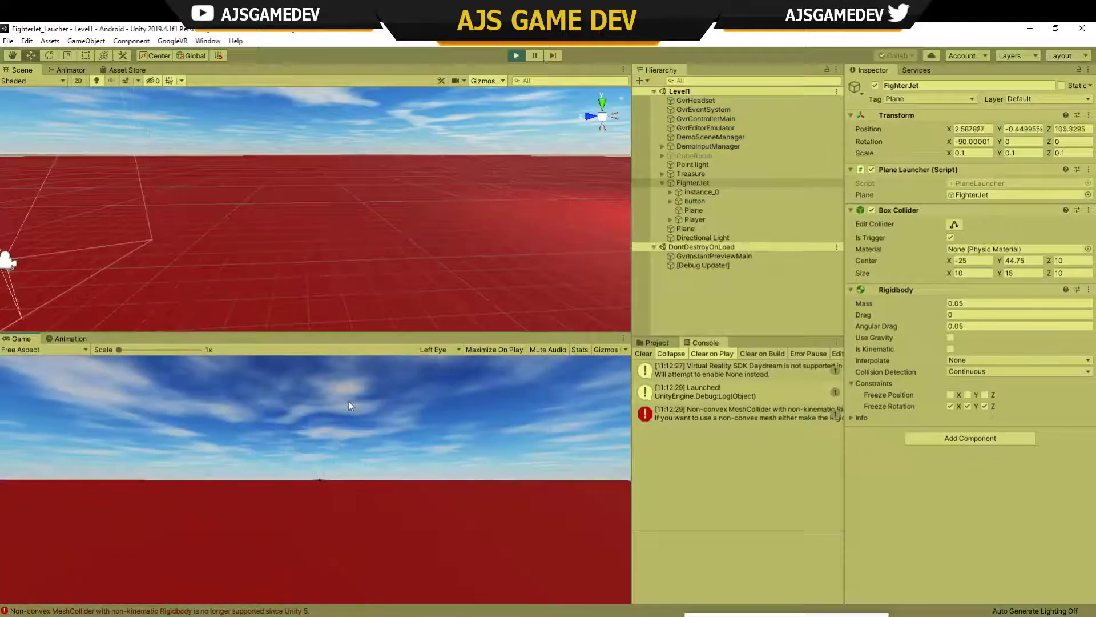
key(ctrl+p)
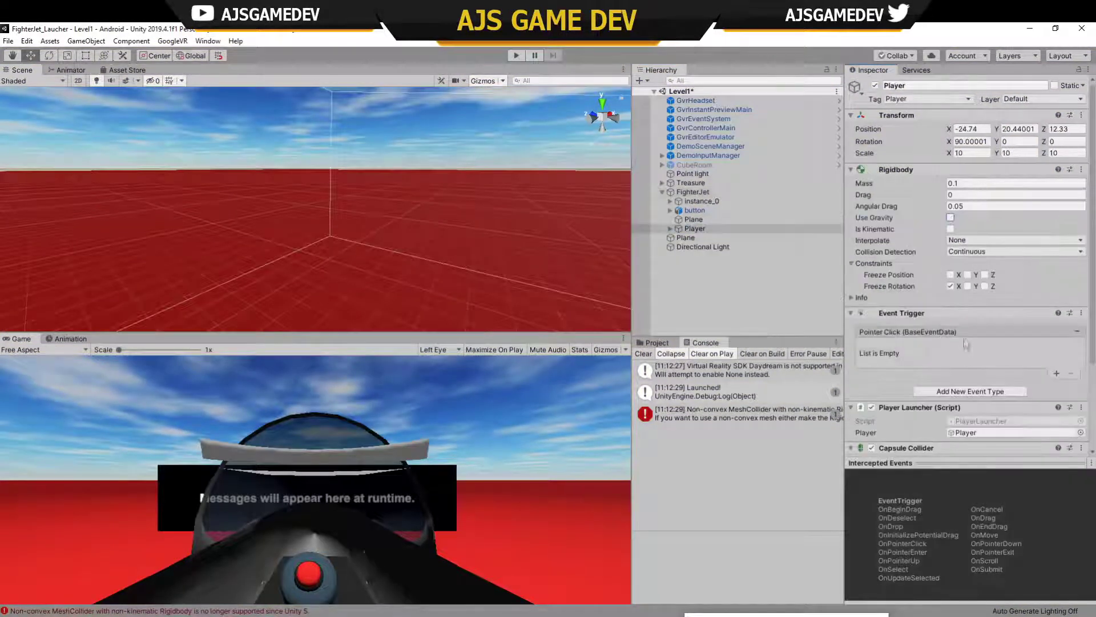
Try Interpolate on the Player's Rigidbody, play-test it, then open PlayerLauncher.cs at PlayerLaunch.
click(1016, 240)
click(982, 266)
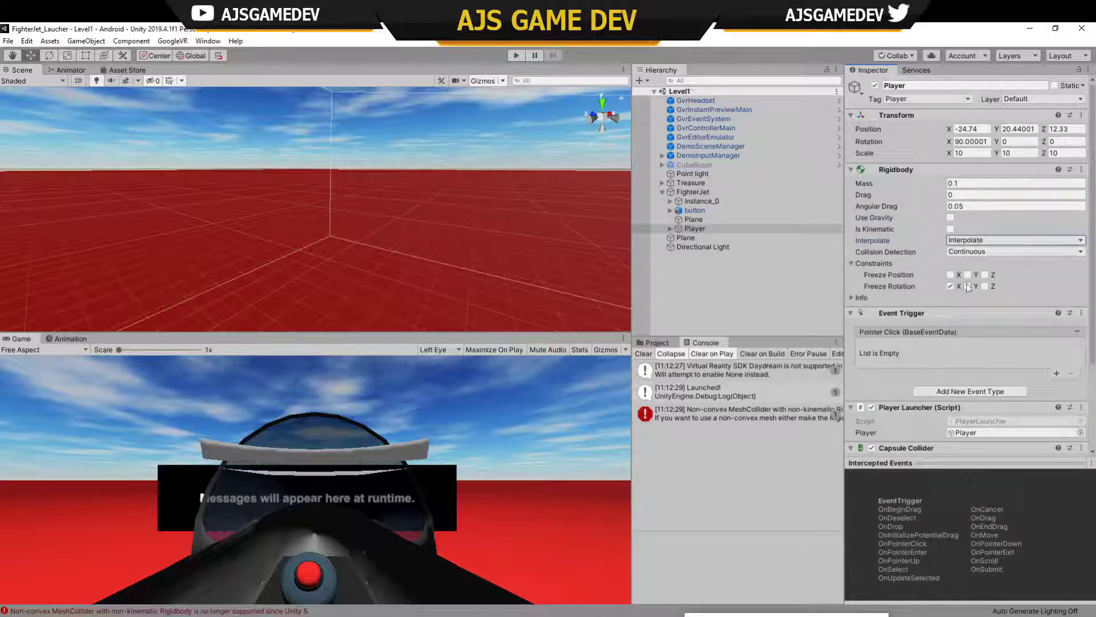
key(ctrl+p)
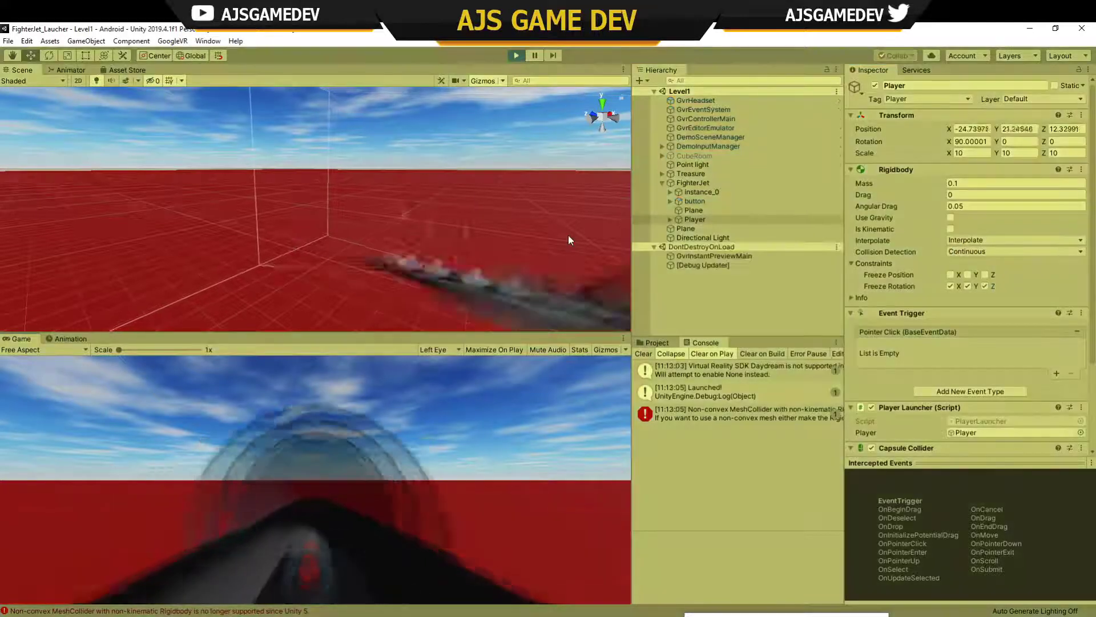
key(ctrl+p)
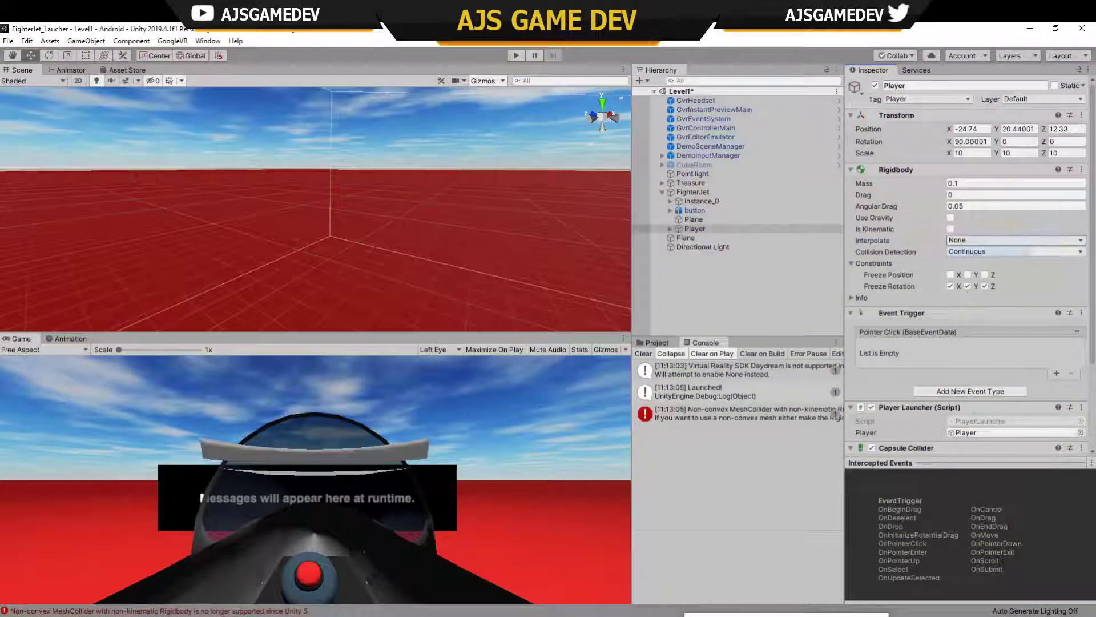
click(517, 55)
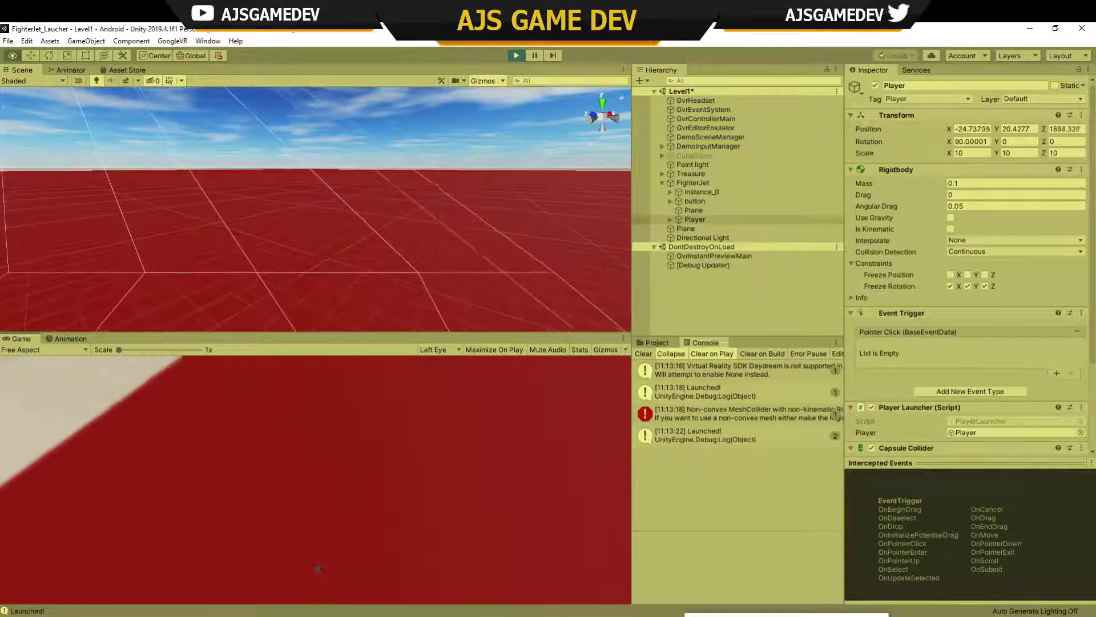
key(ctrl+p)
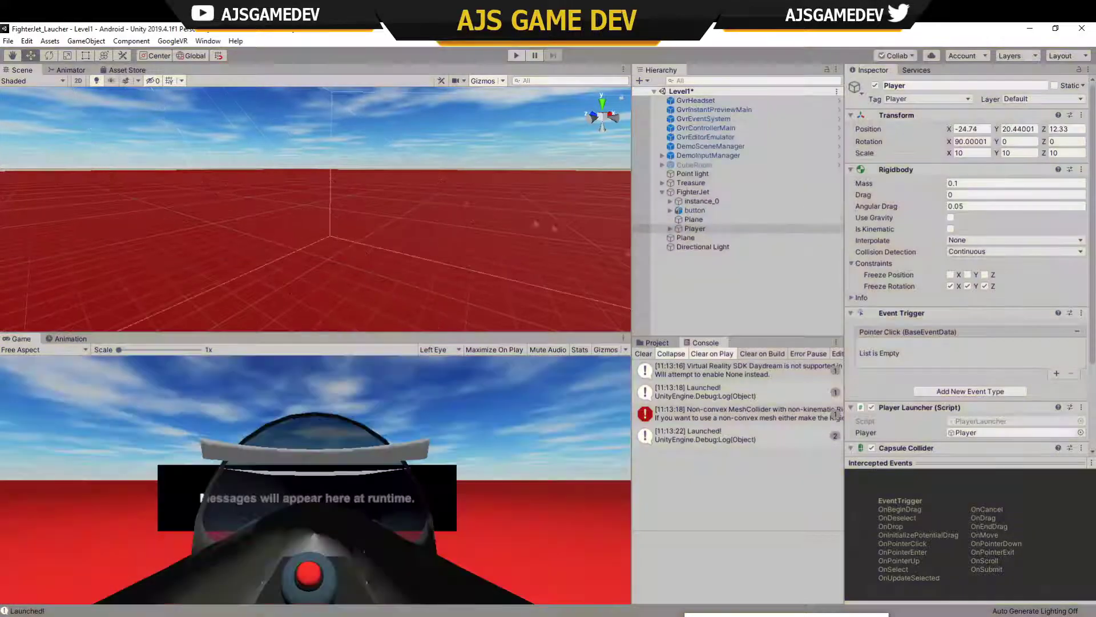
click(381, 613)
scroll(297, 177, down, 3)
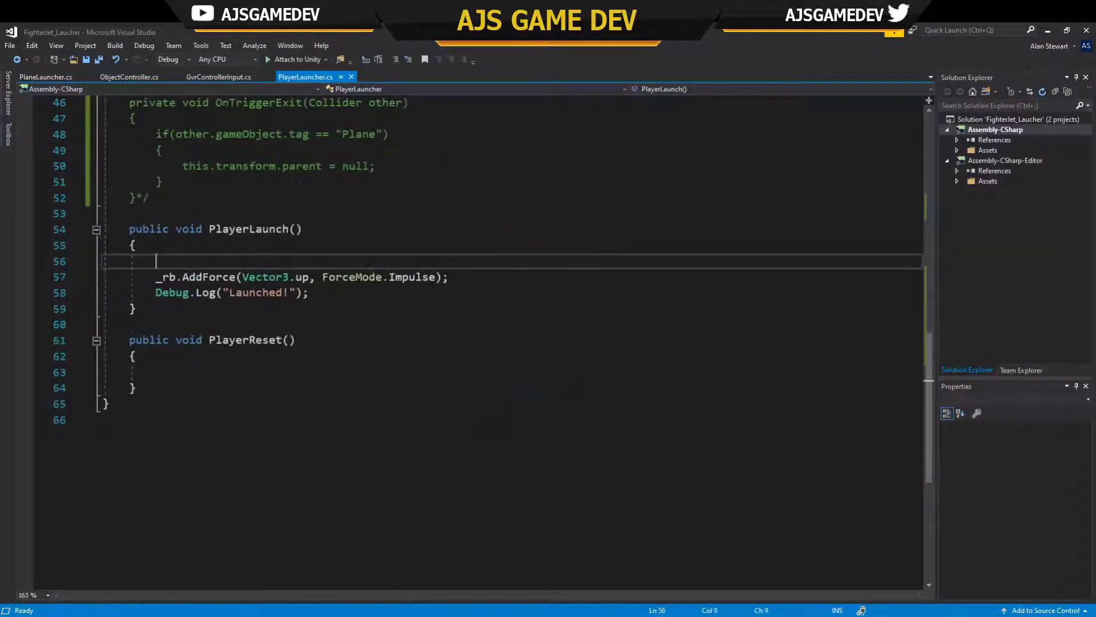
Write `_rb.useGravity = true;` above the AddForce call in PlayerLaunch.
text(_rb.)
key(Down)
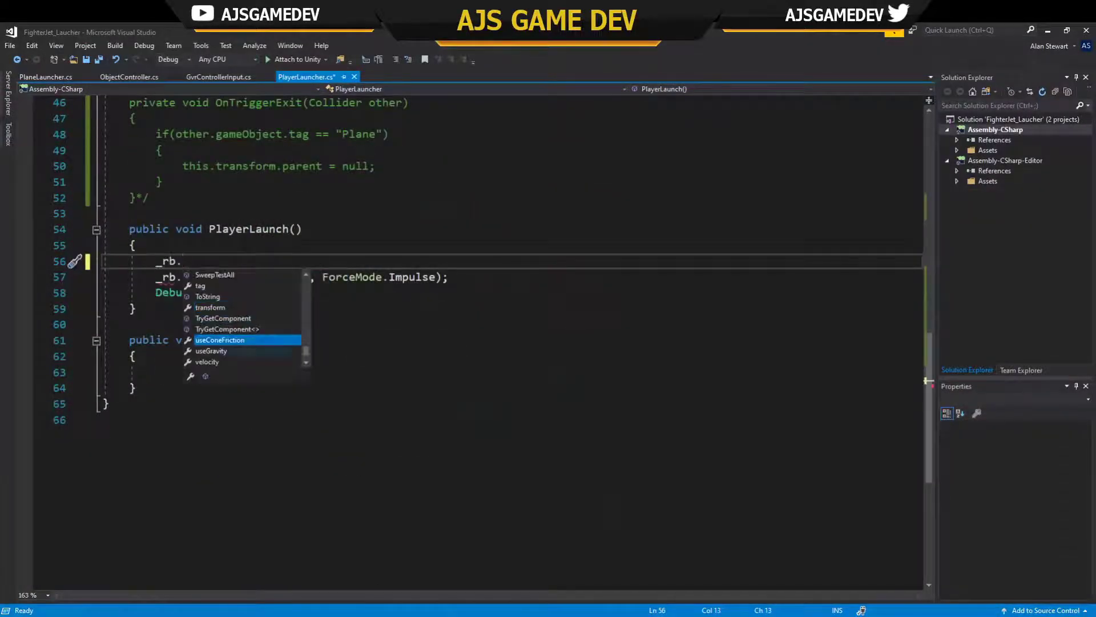
key(Down)
key(Up)
key(Up)
key(Up)
key(Up)
key(Up)
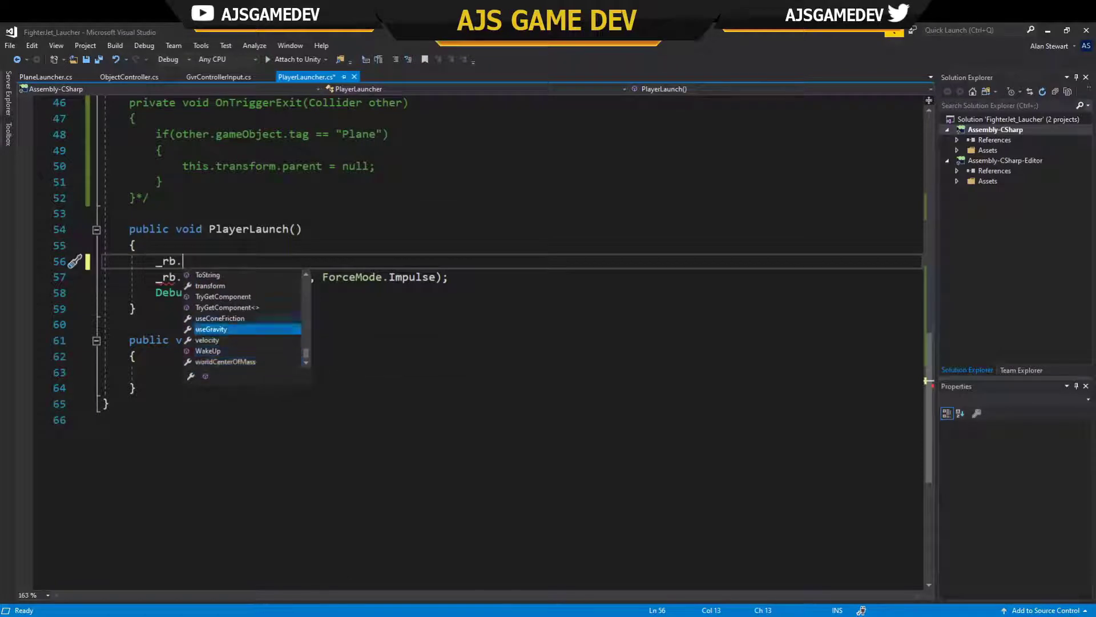
key(Up)
key(Up)
key(Up)
key(Up)
key(Up)
key(Up)
key(Up)
key(Up)
key(Up)
key(Up)
key(Up)
key(Up)
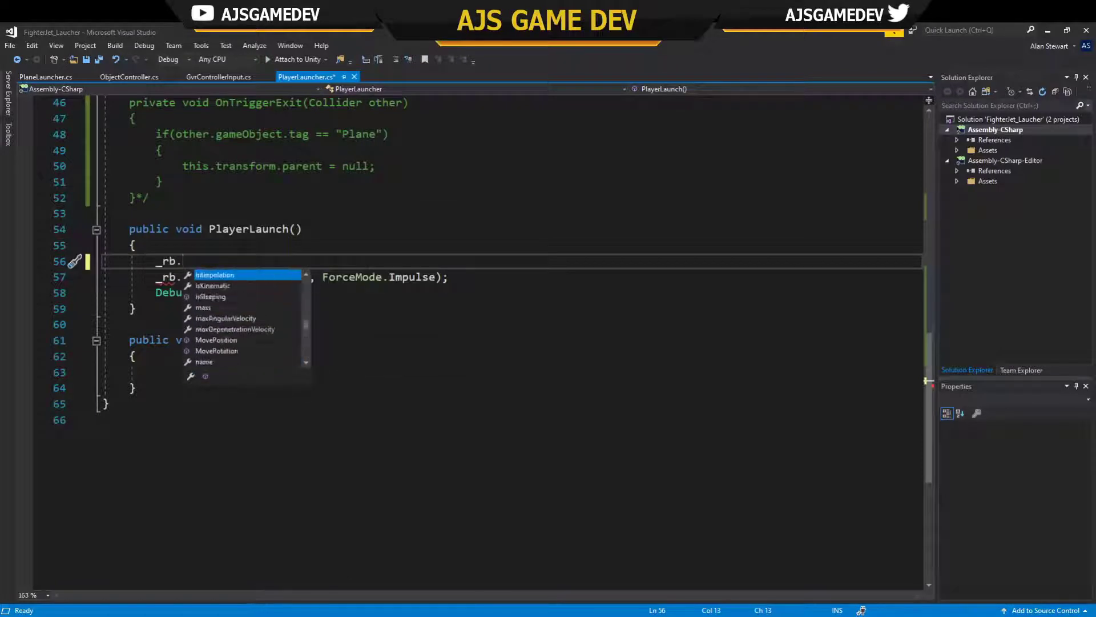
key(Up)
key(Up)
key(Up)
key(Up)
key(Up)
key(Up)
key(Down)
key(Down)
key(Down)
key(Down)
key(Down)
key(Down)
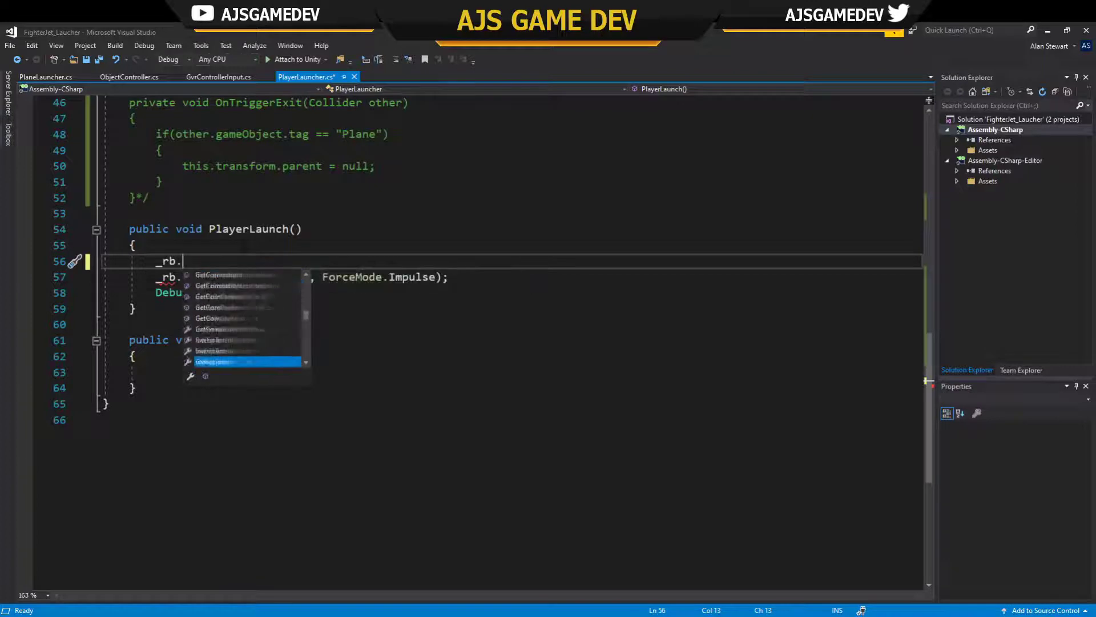
key(Down)
key(Down)
key(Down)
key(Tab)
click(75, 261)
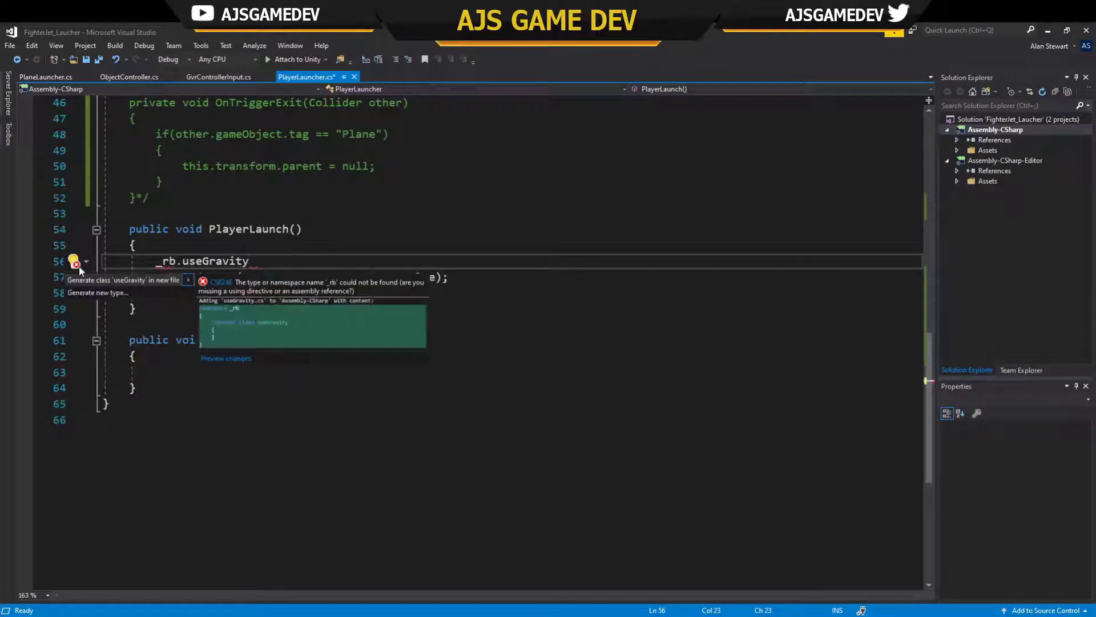
key(ctrl+shift+Left)
key(BackSpace)
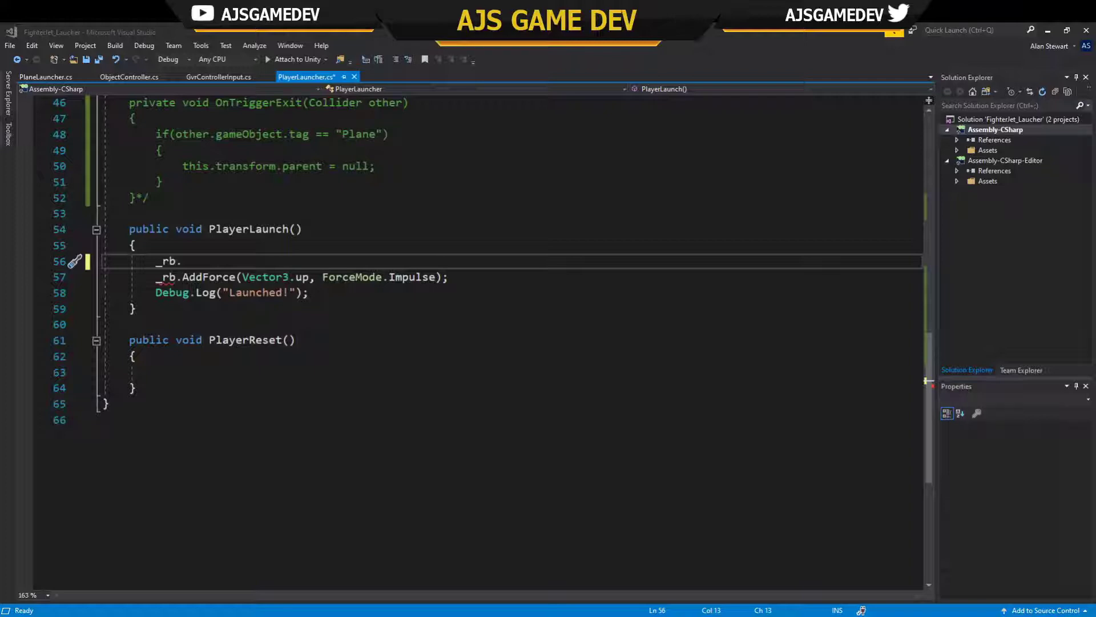
text(useGravity)
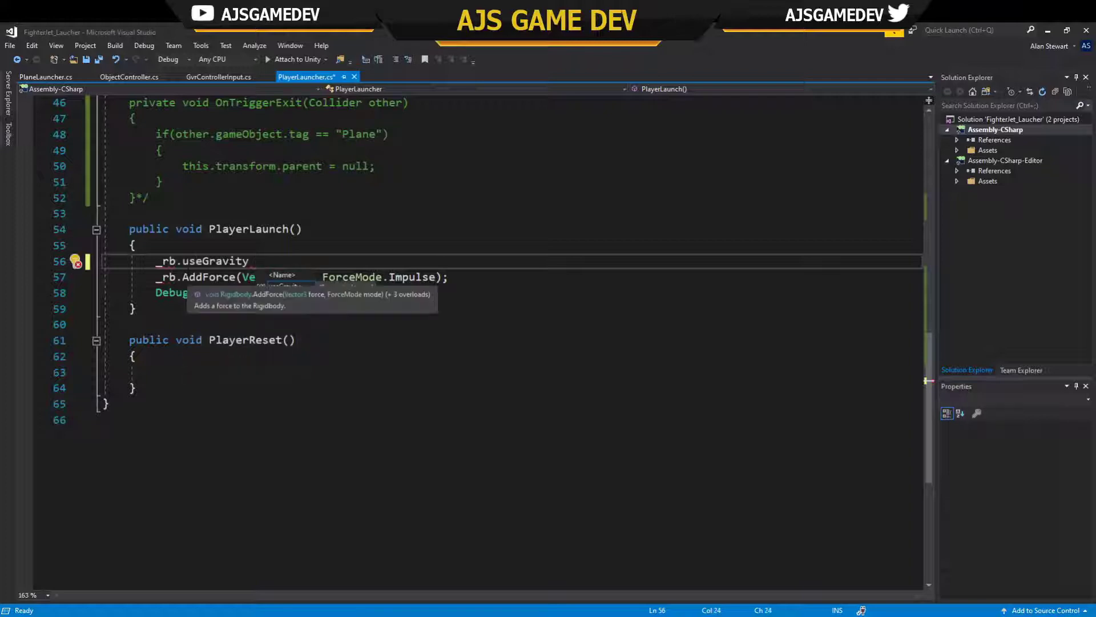
text( = true;)
Back in Unity, play-test the launch twice using the cockpit button.
click(1048, 32)
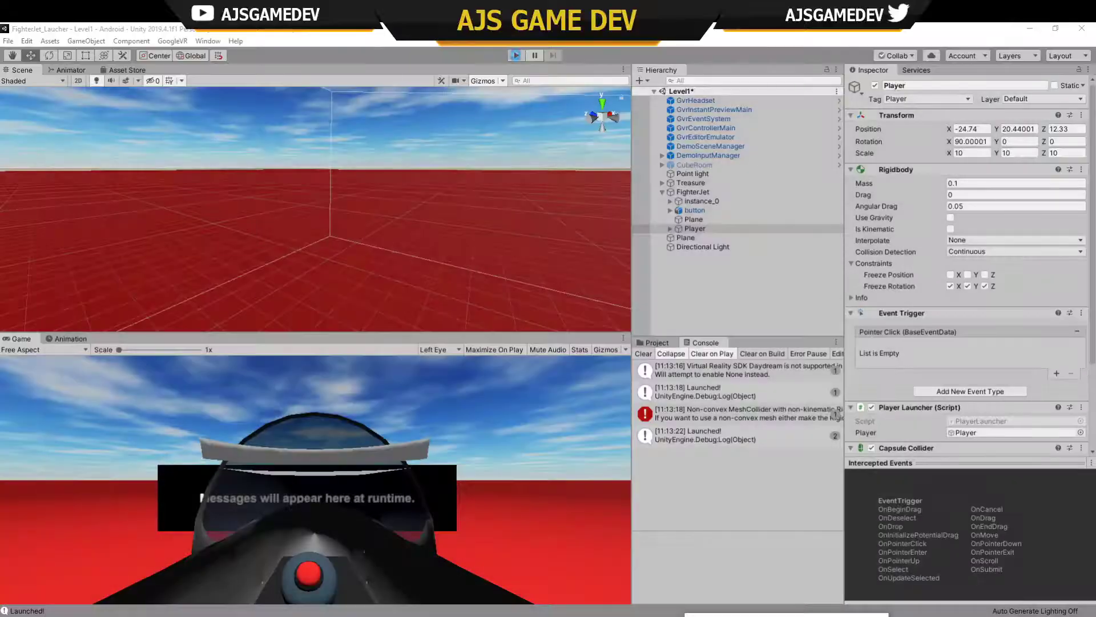
key(ctrl+p)
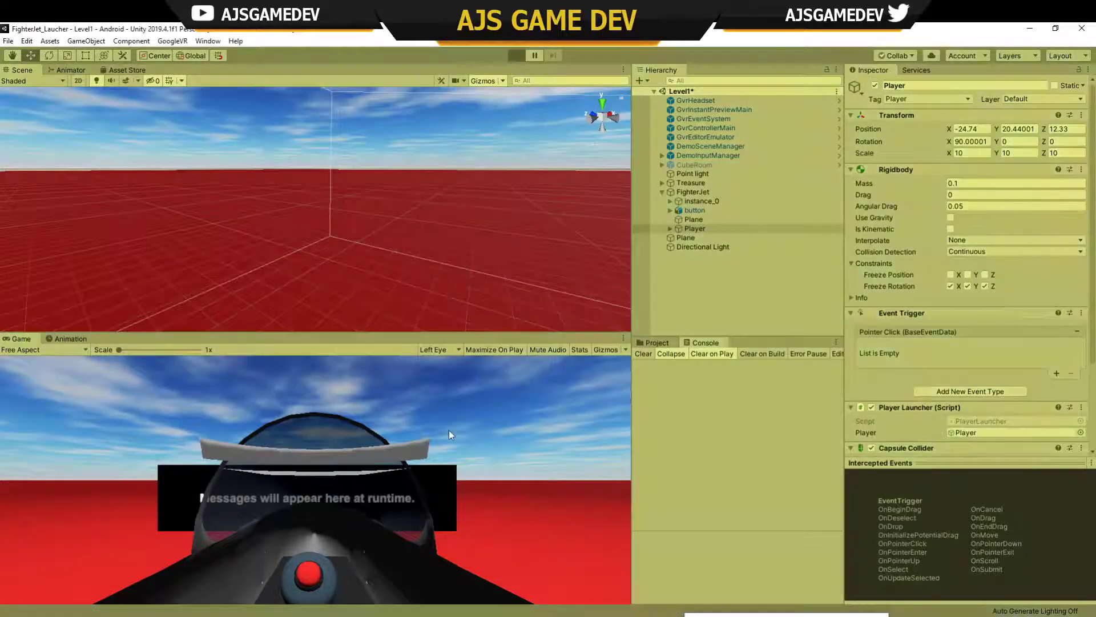
click(449, 431)
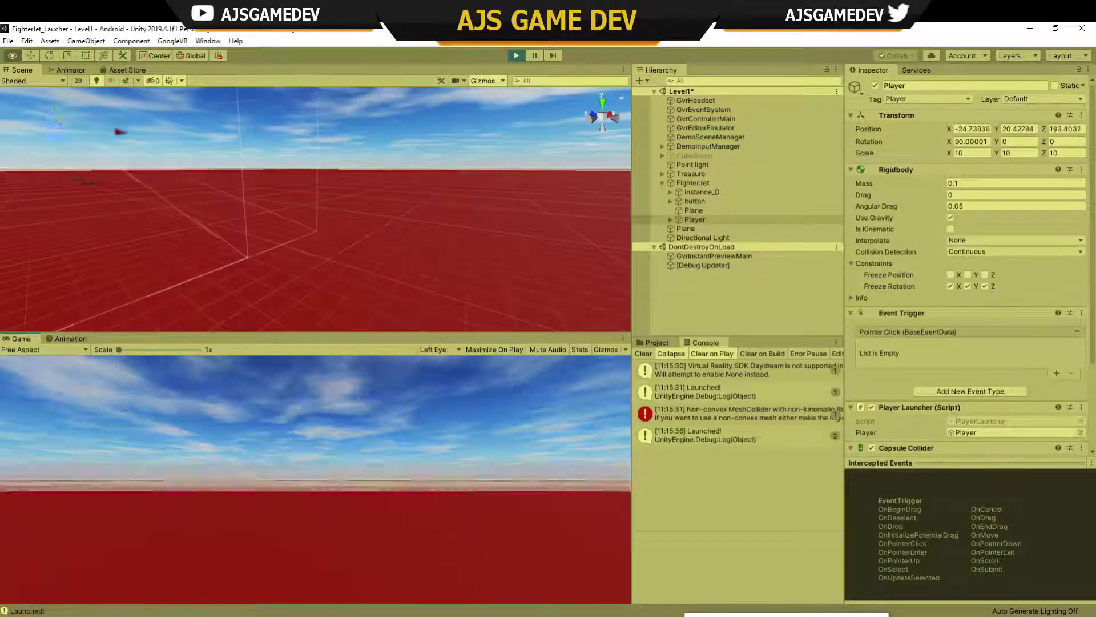
key(ctrl+p)
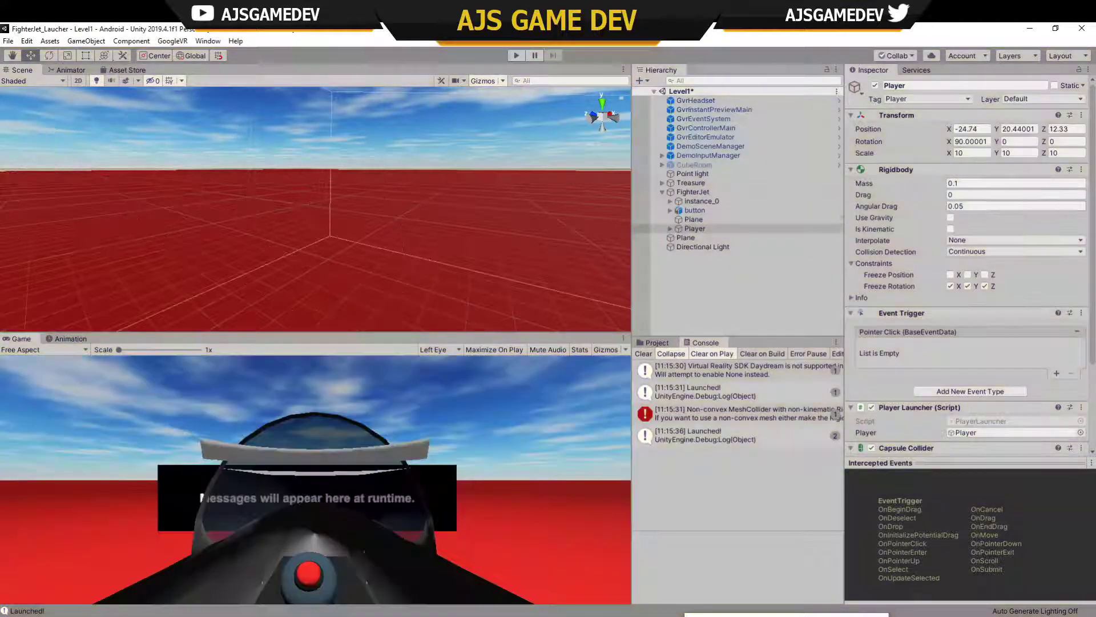
click(516, 56)
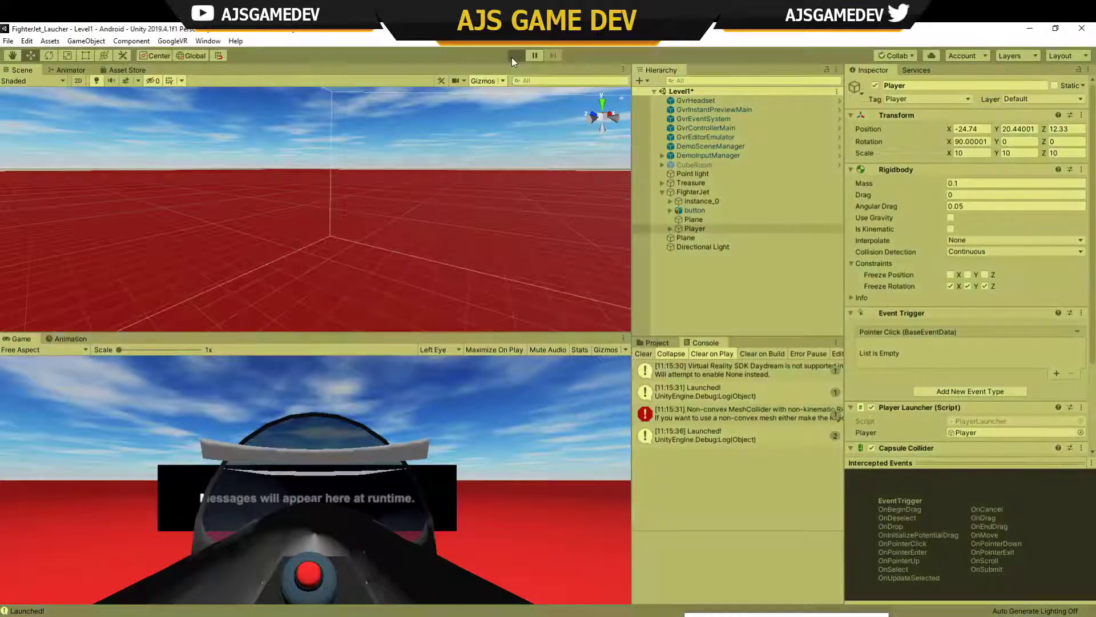
click(329, 402)
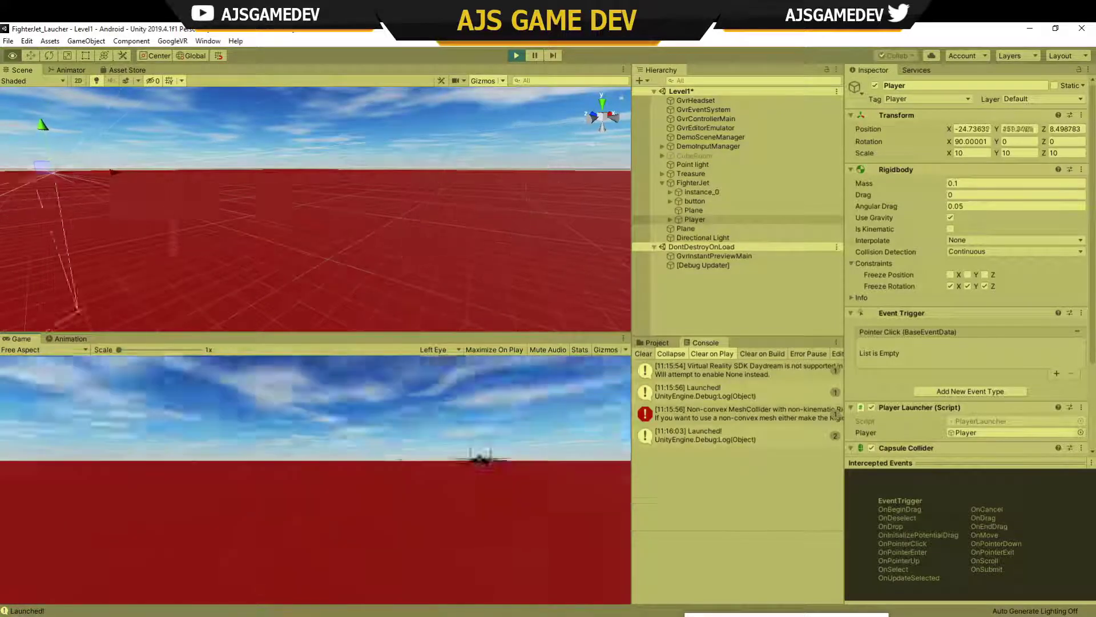
click(517, 55)
Set the Player's Rigidbody Drag to 1 and start a `_rb.drag` line under useGravity.
click(952, 195)
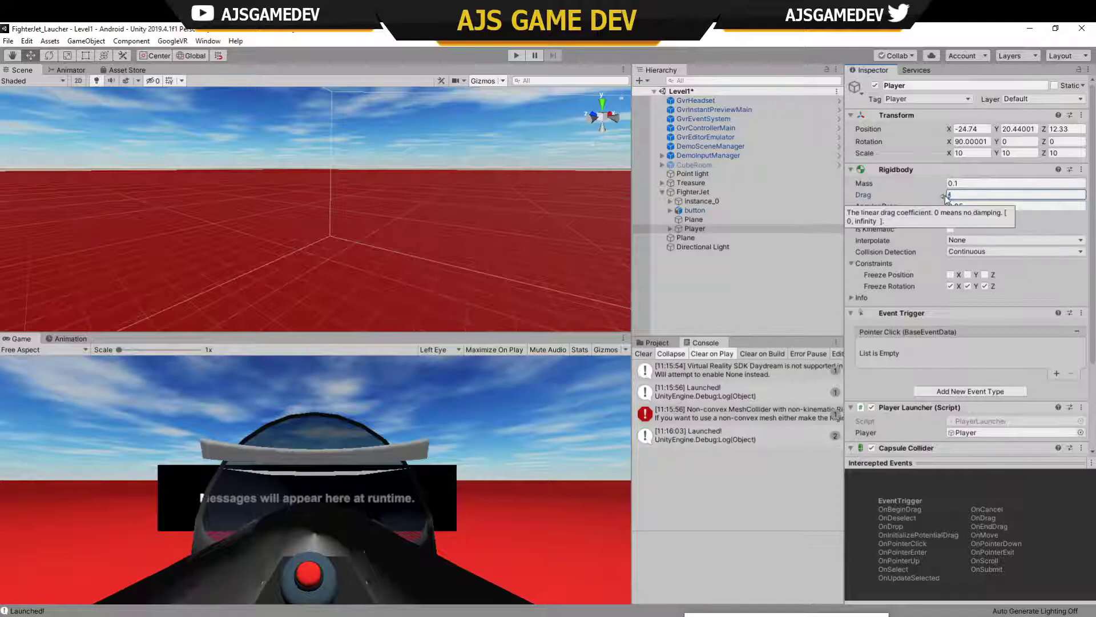
text(1)
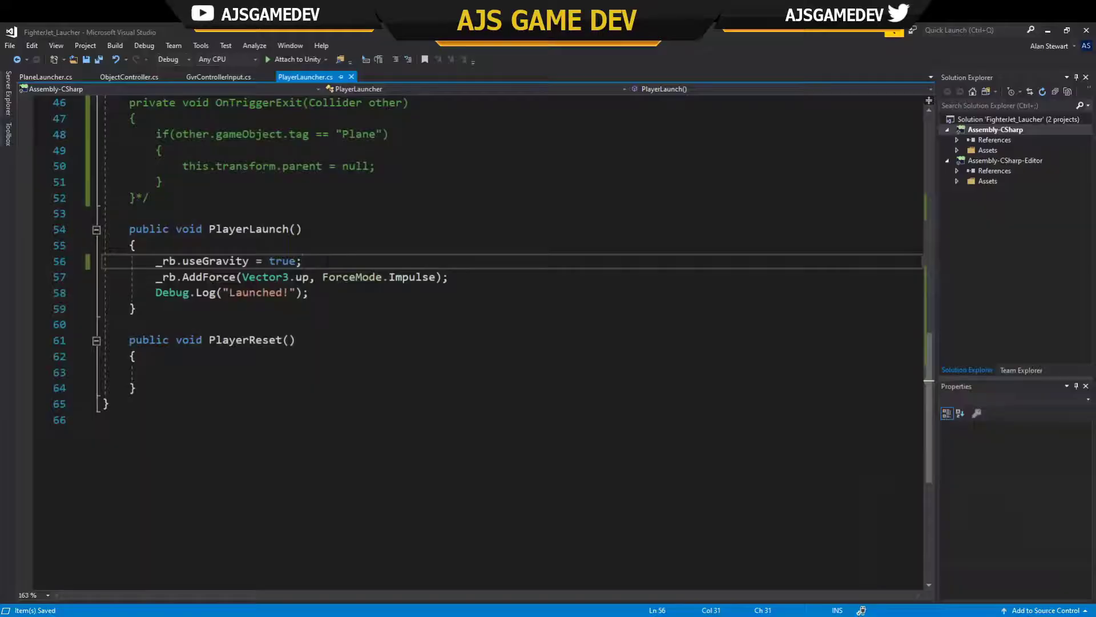
key(Return)
text(_rb.)
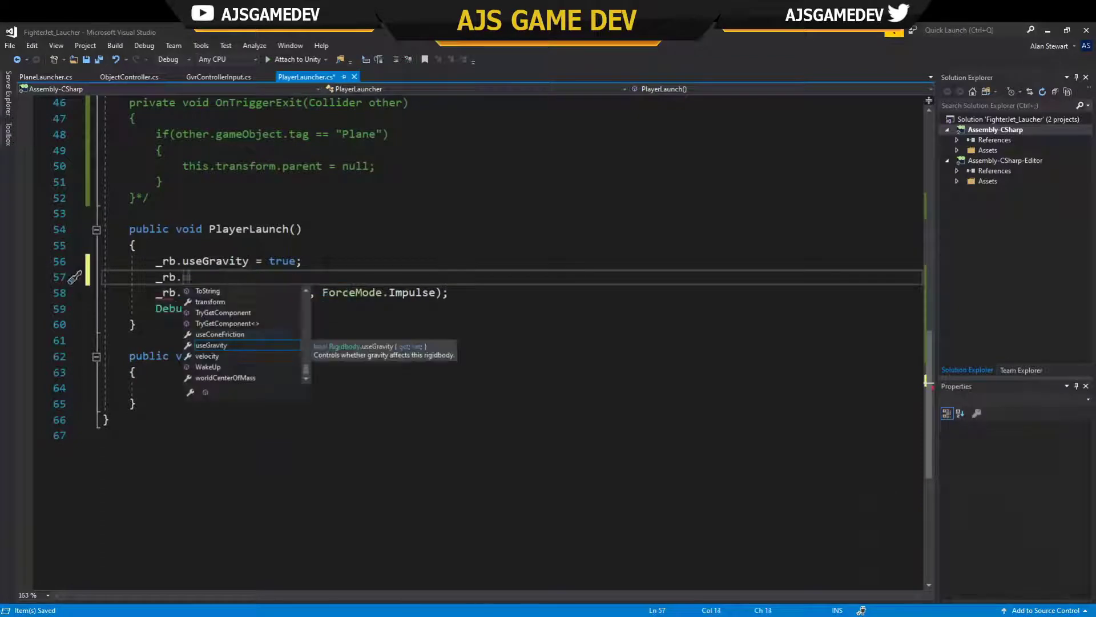
text(drag)
key(Tab)
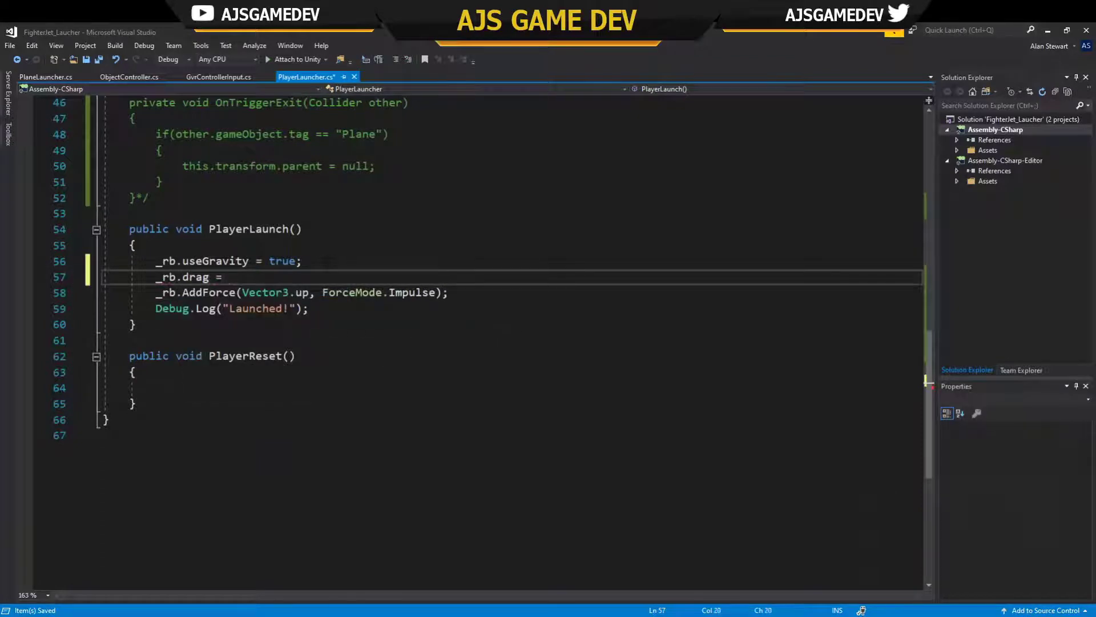
key(alt+Tab)
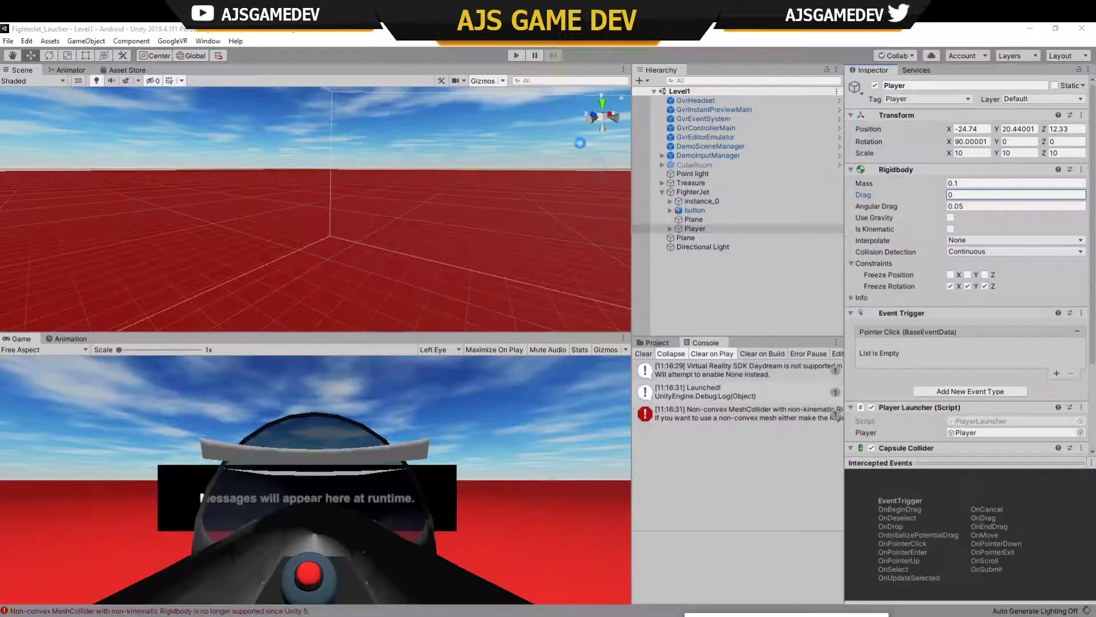
Play-test the launch with drag 1 via the cockpit button.
click(516, 55)
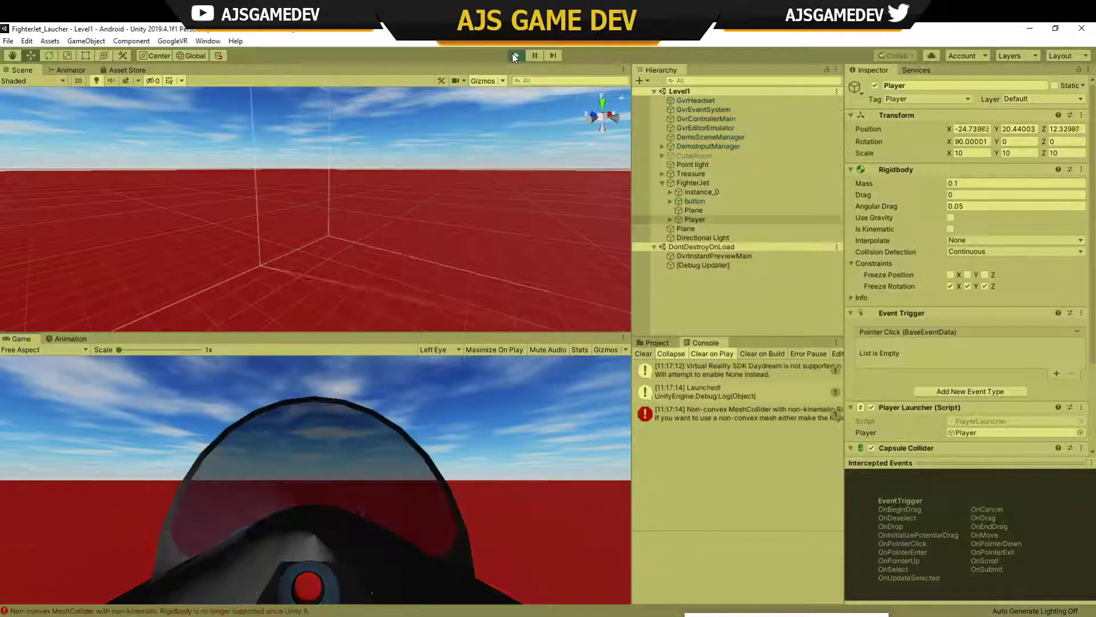
click(317, 484)
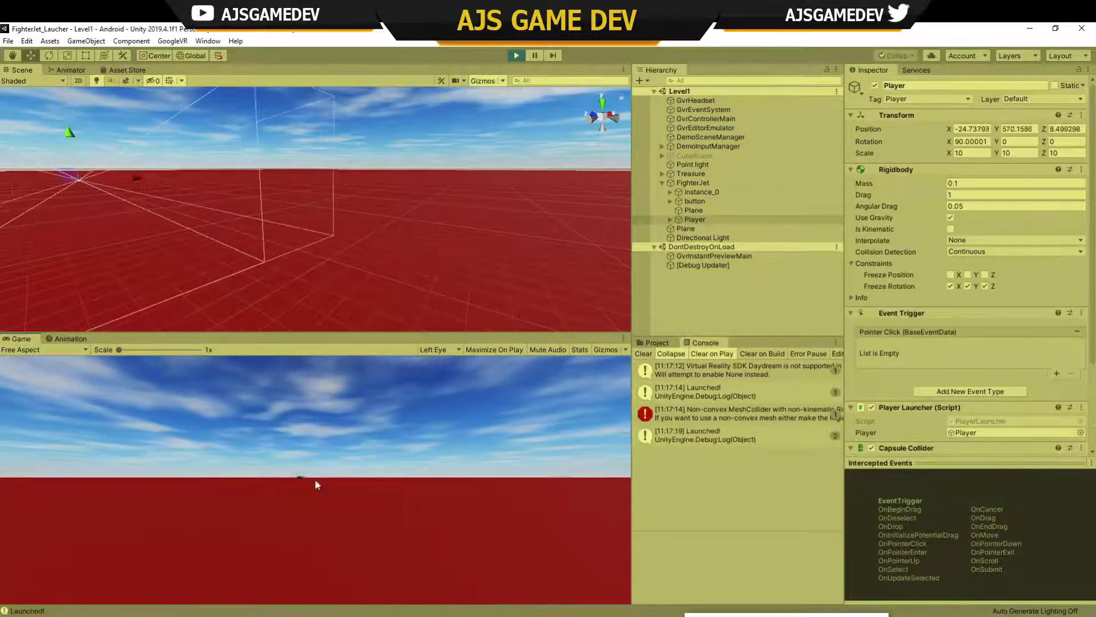
click(517, 55)
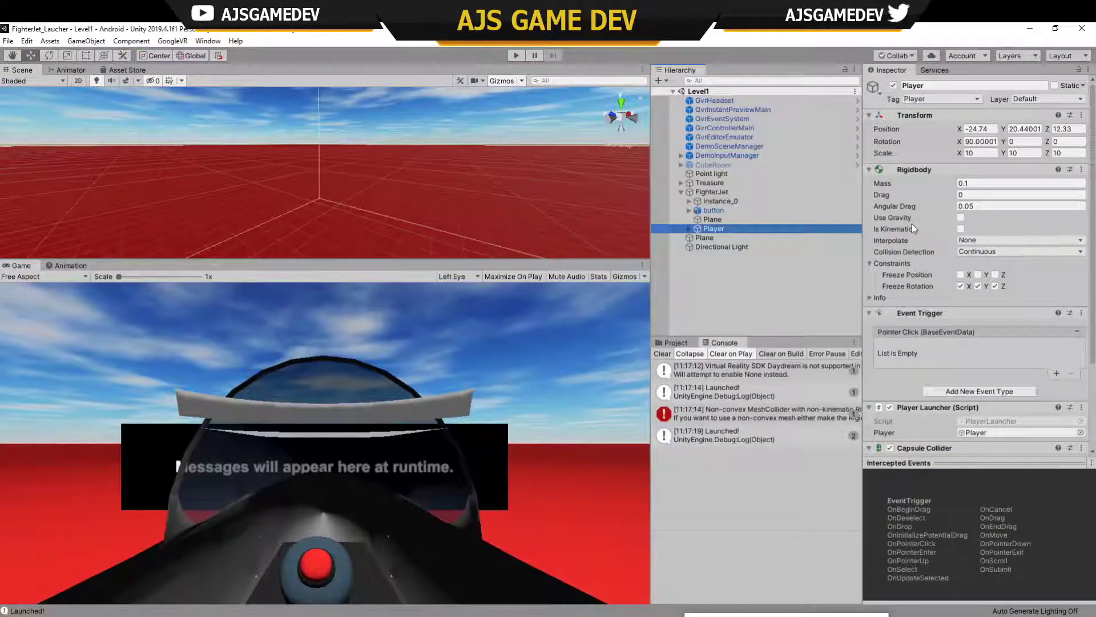
Change the script's drag value to 0.5f and return to Unity.
click(972, 183)
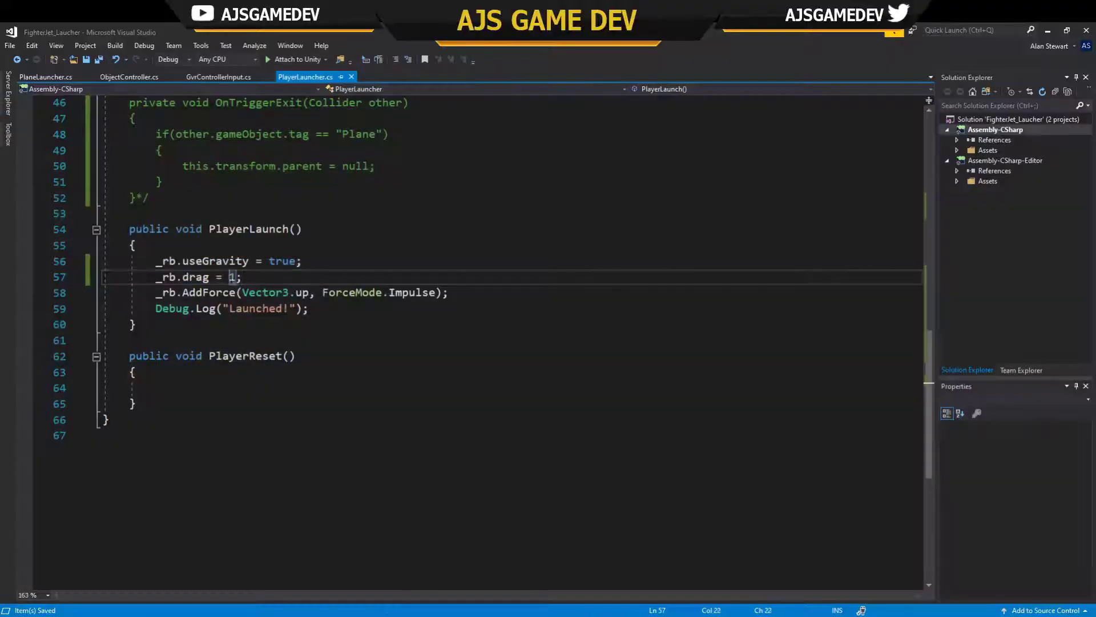
text(,5)
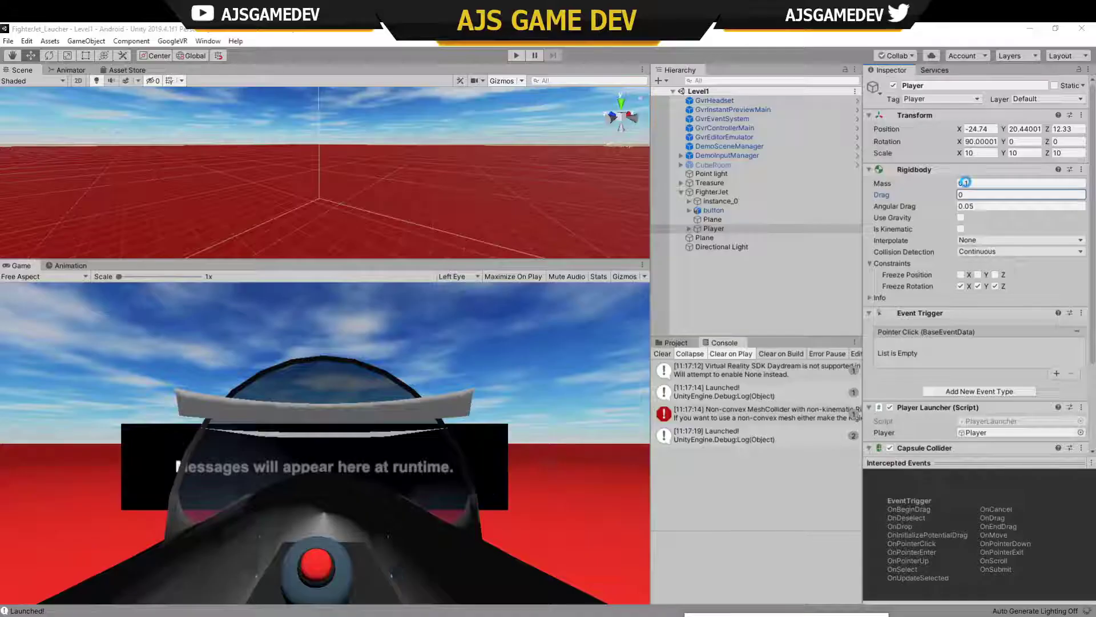
click(965, 182)
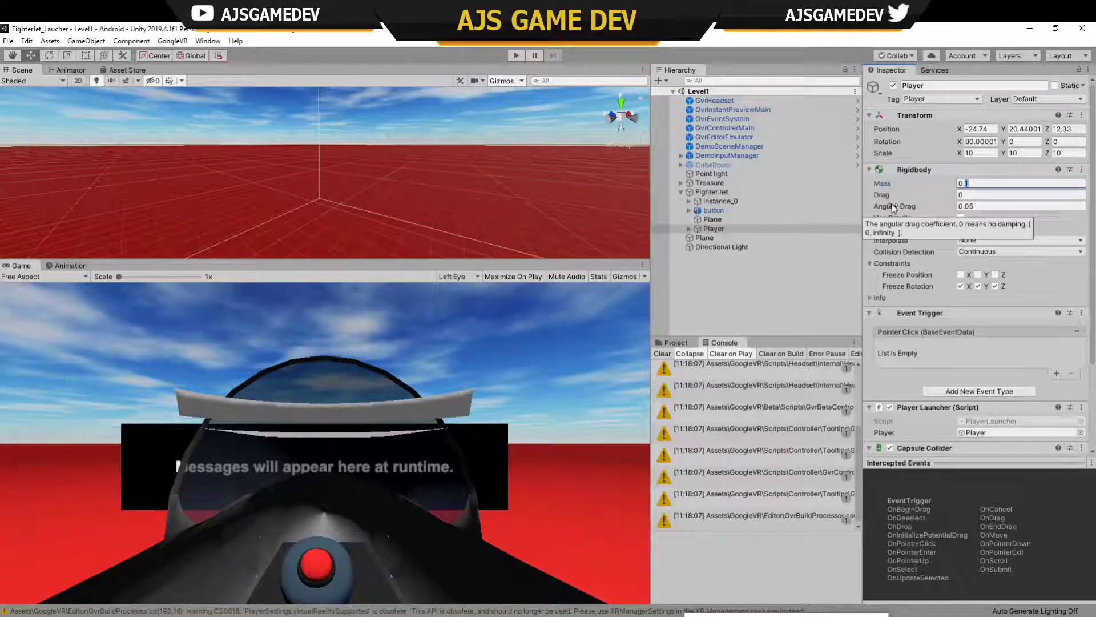
Play-test the 0.5 drag launch, frame the Player, and undo the last scene change.
key(ctrl+p)
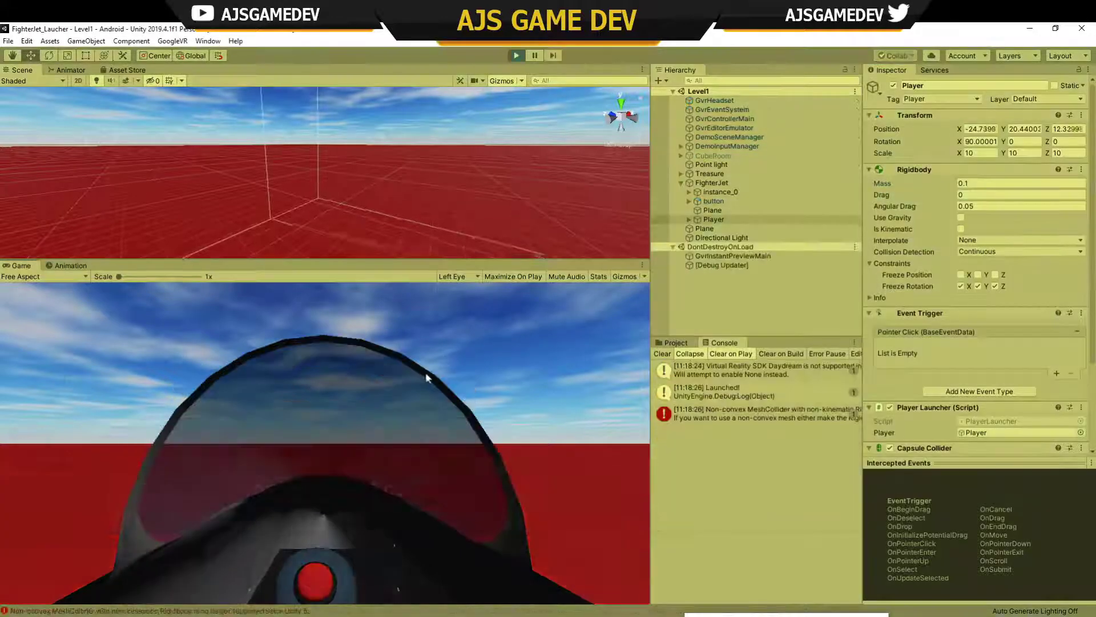
click(423, 372)
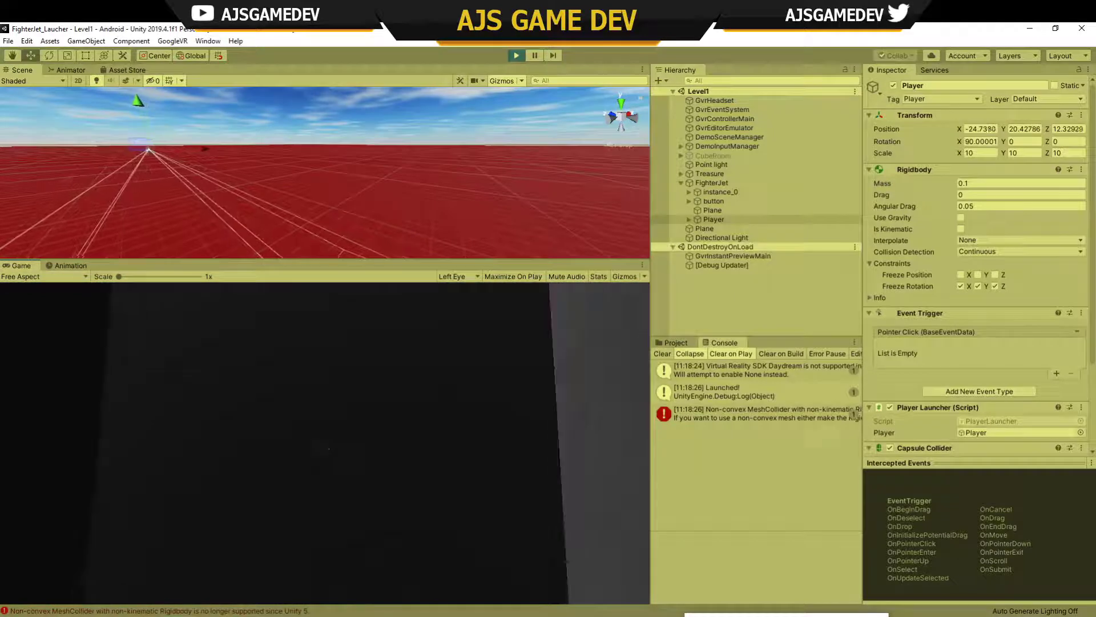
click(517, 56)
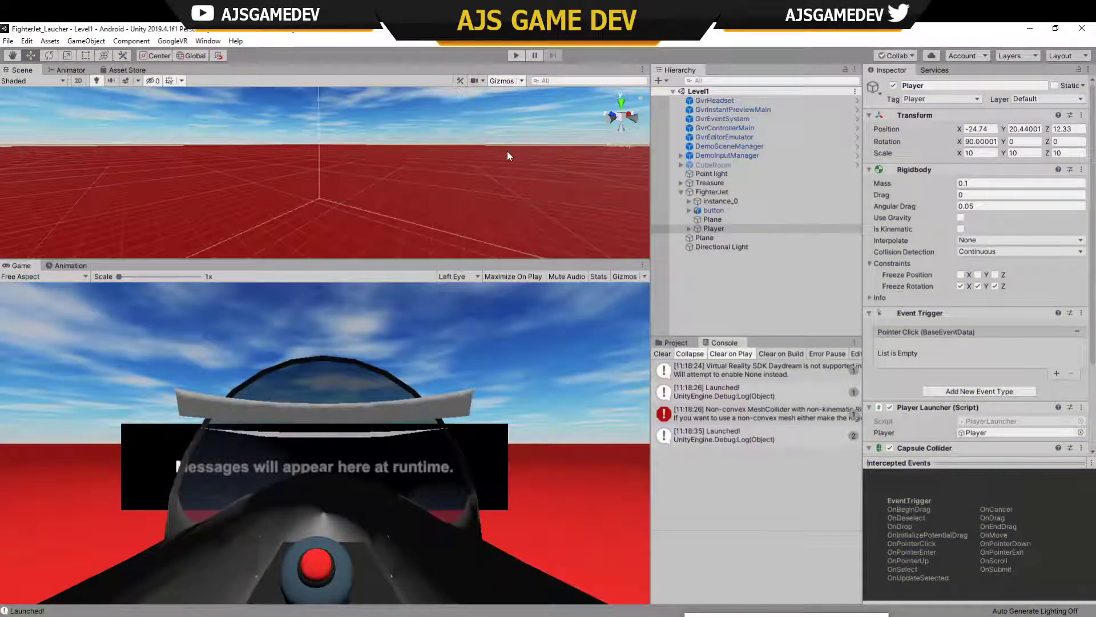
key(f)
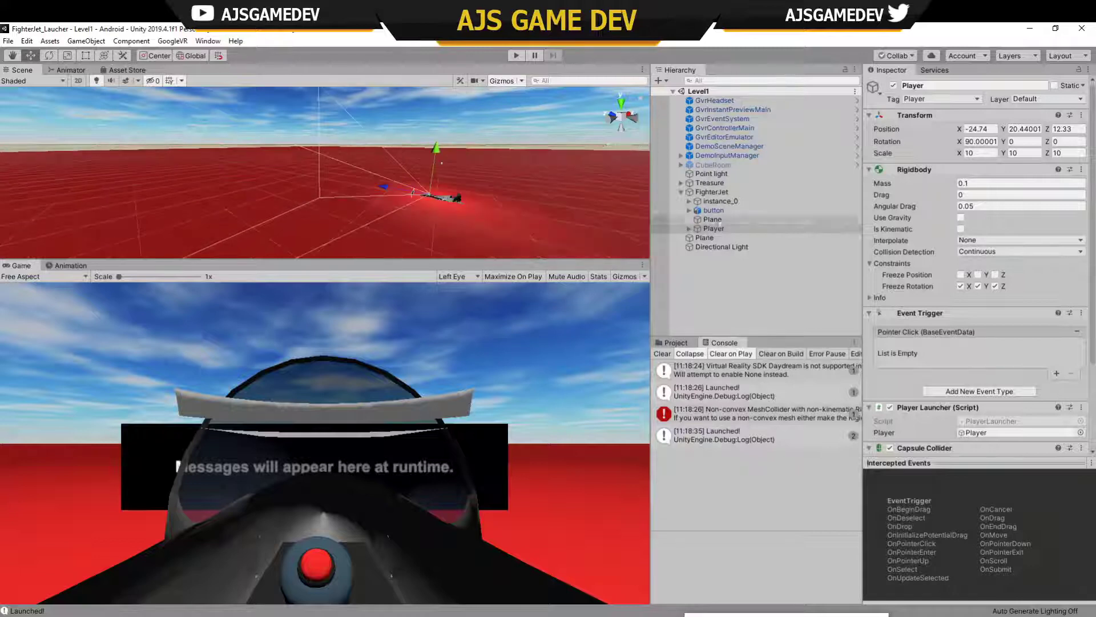
key(ctrl+z)
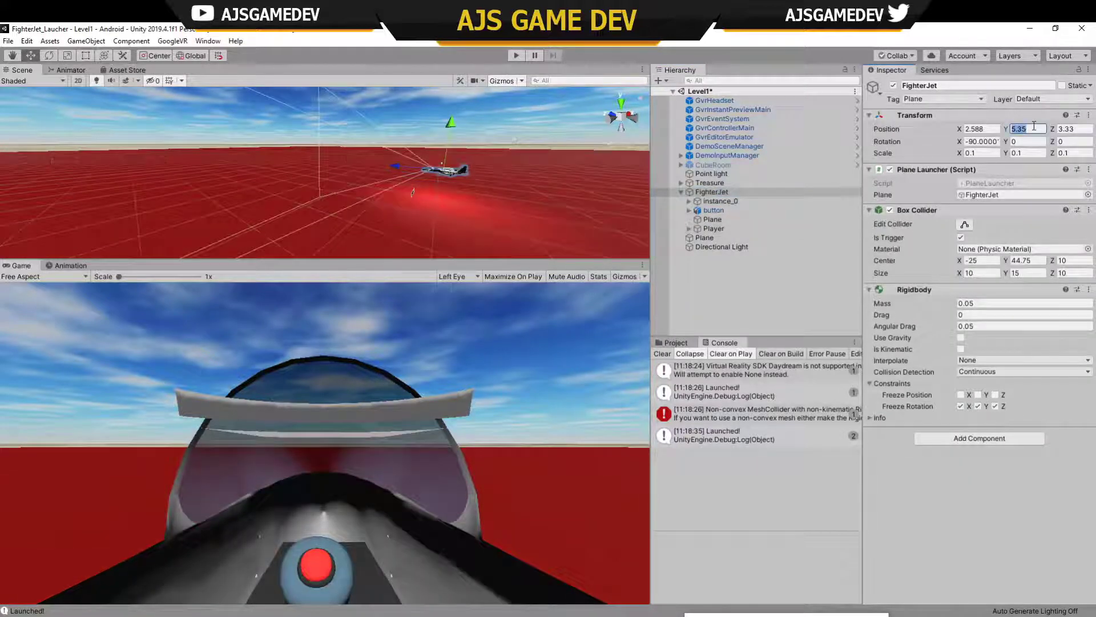
Undo the stray FighterJet moves and orbit down to view the red ground.
key(ctrl+z)
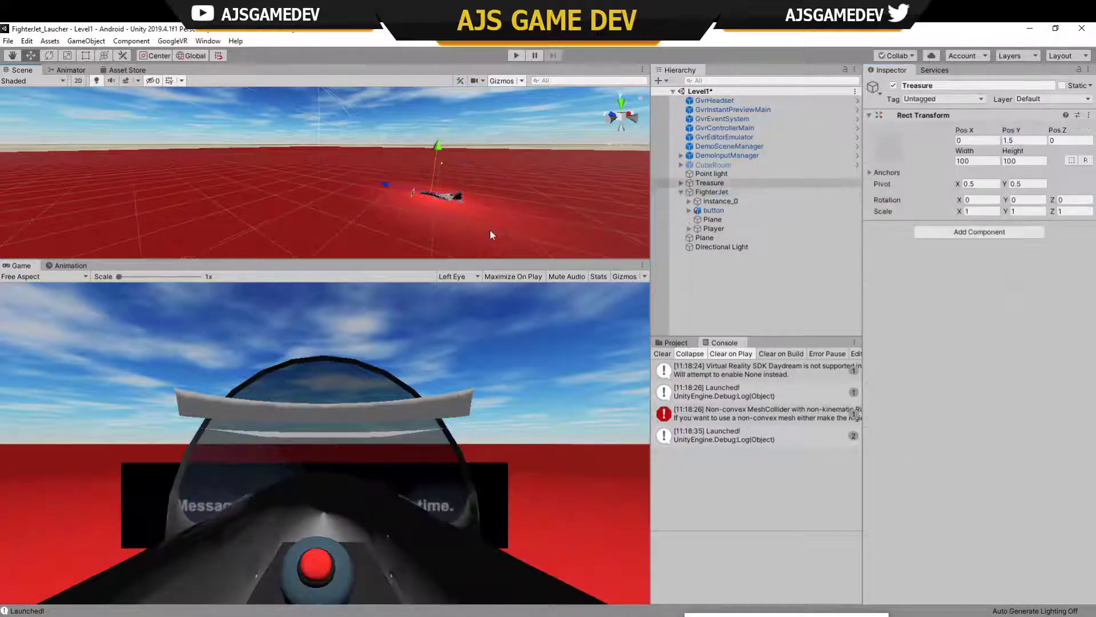
key(ctrl+z)
key(ctrl+z)
key(ctrl+z)
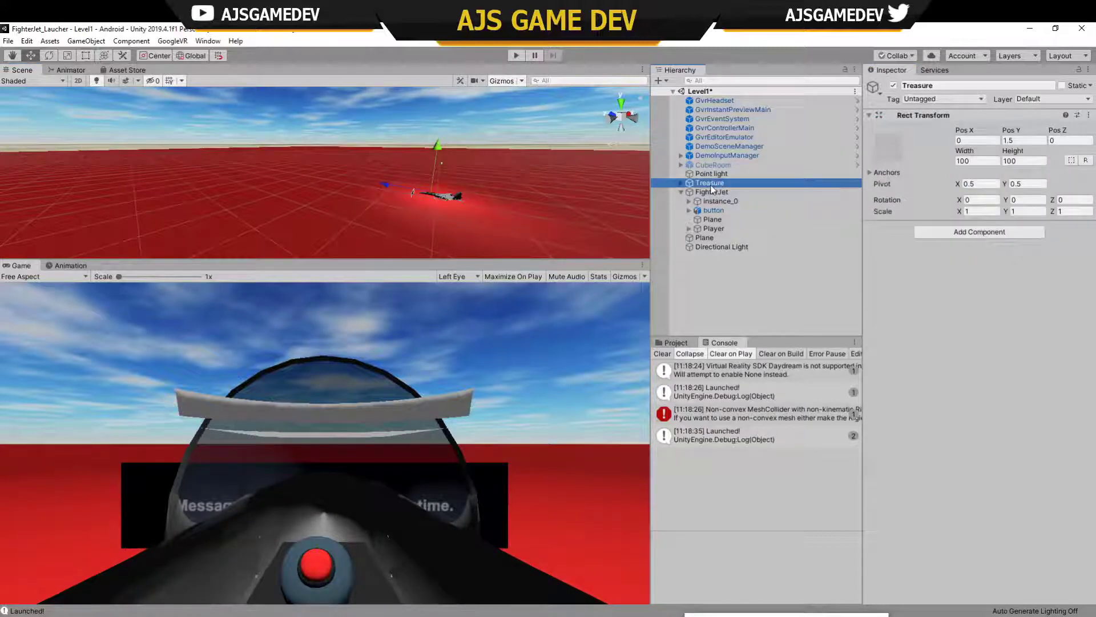
key(ctrl+z)
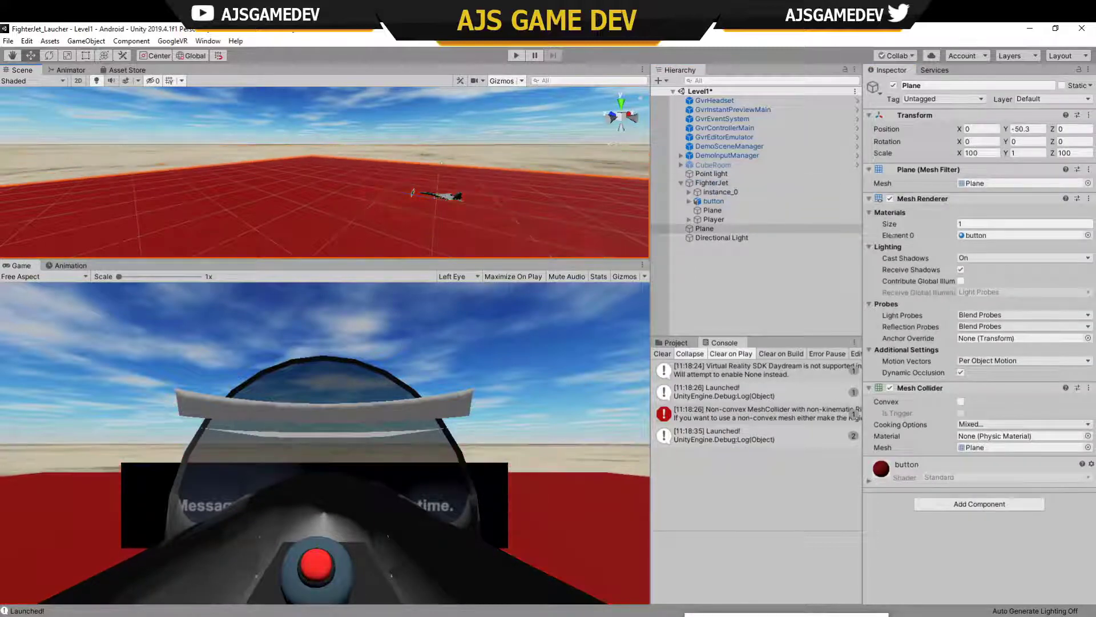
mouse_move(494, 145)
right_down()
mouse_move(316, 190)
mouse_move(4, 589)
right_up()
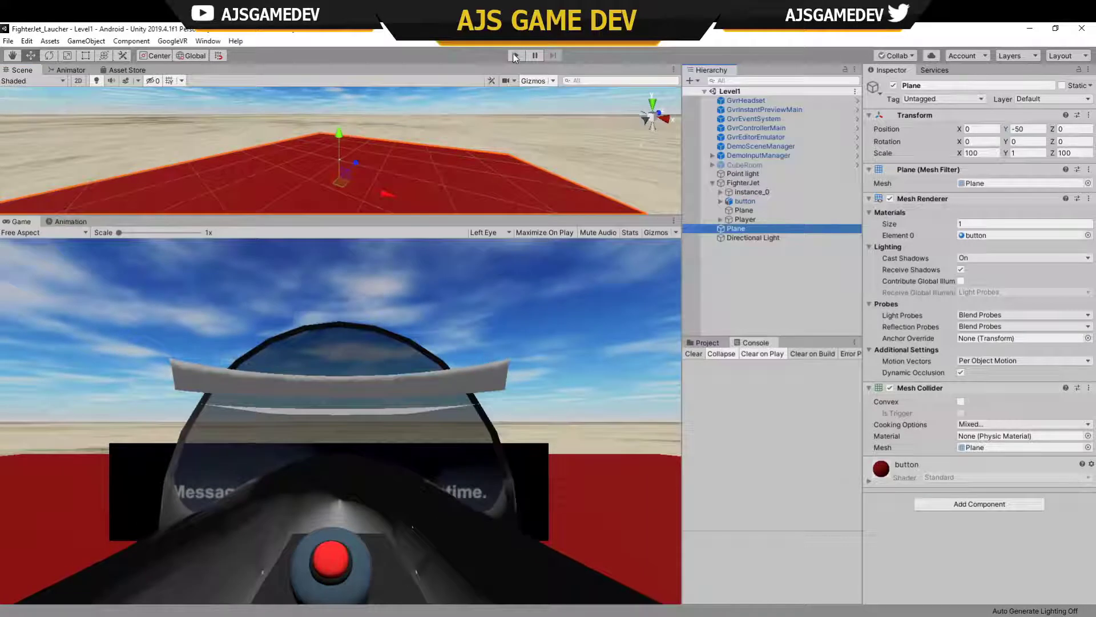
Run a final play test launching the player from the cockpit.
click(515, 56)
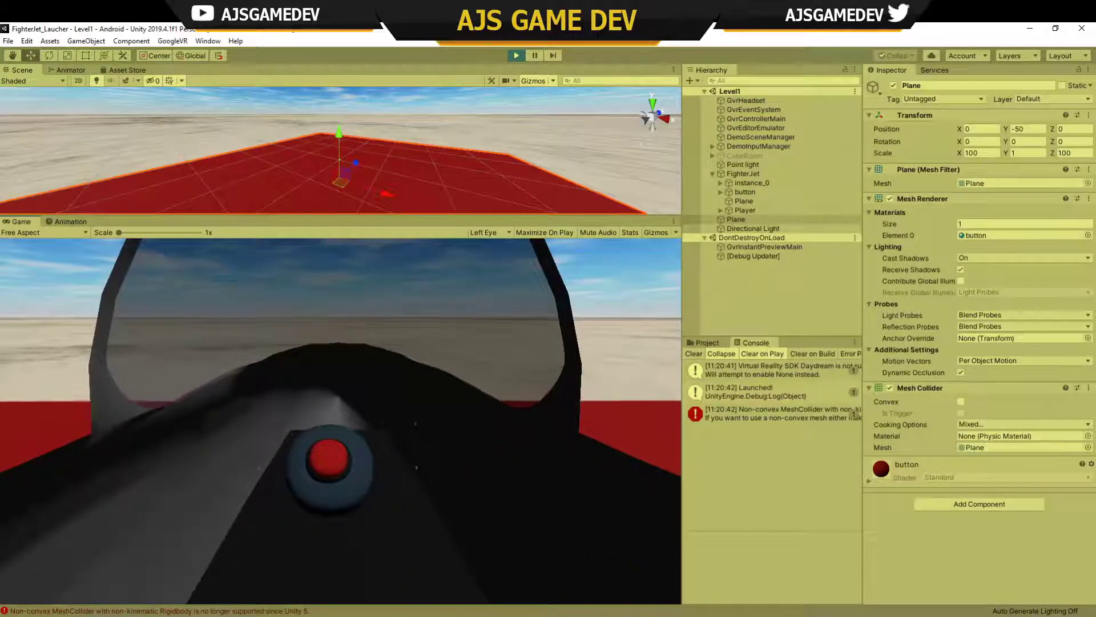
click(345, 433)
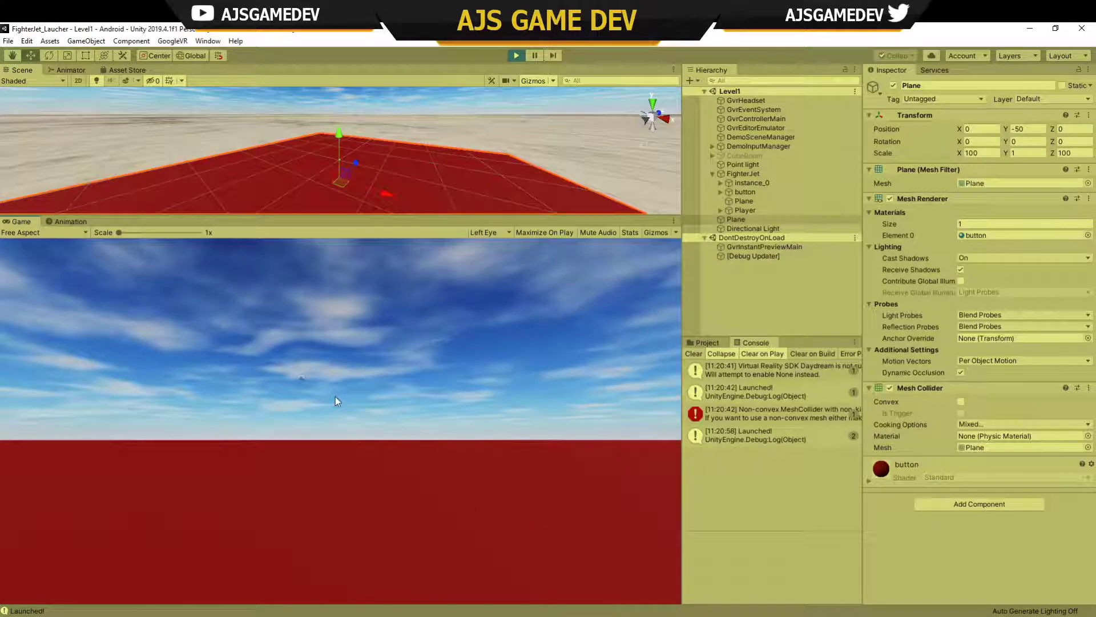
click(519, 55)
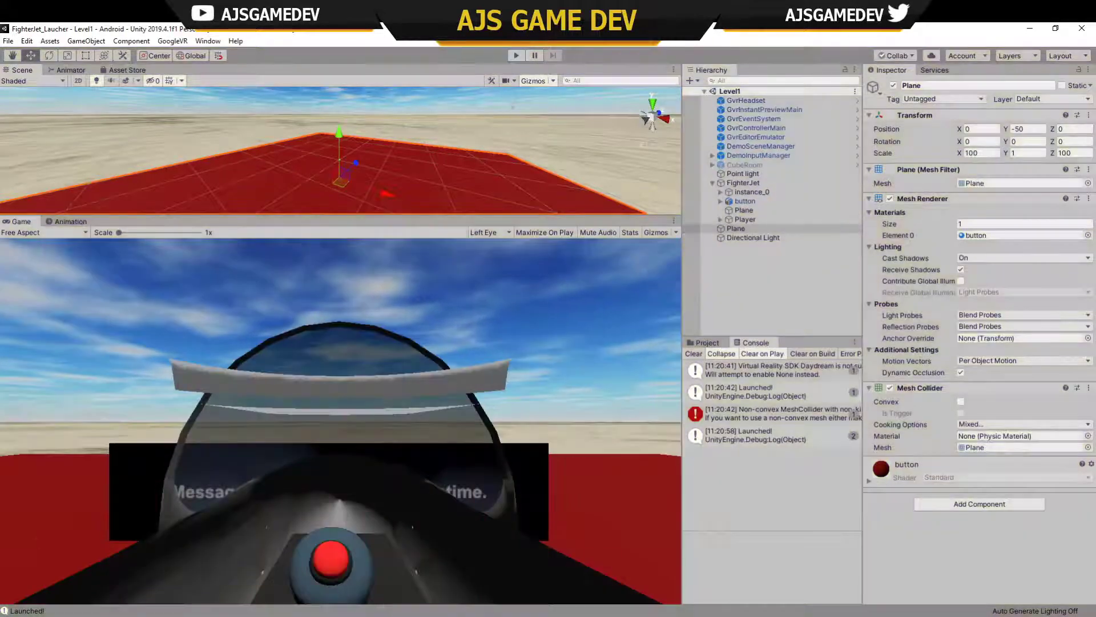